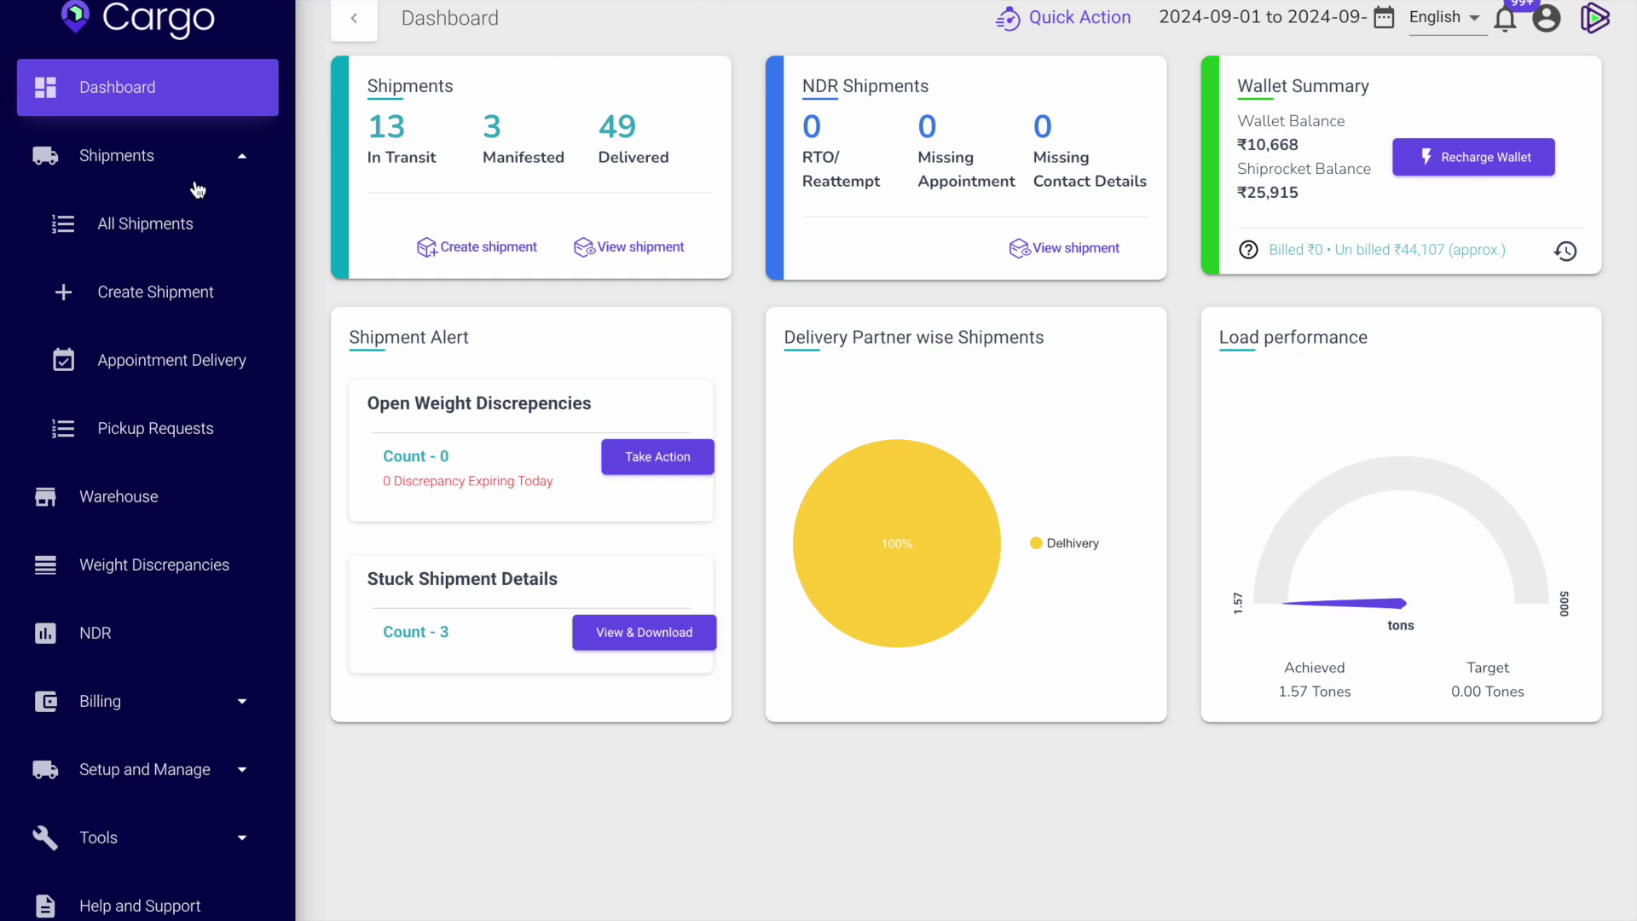
Open the Shipment Rate Calculator from the Tools section of the sidebar.
left_click(221, 140)
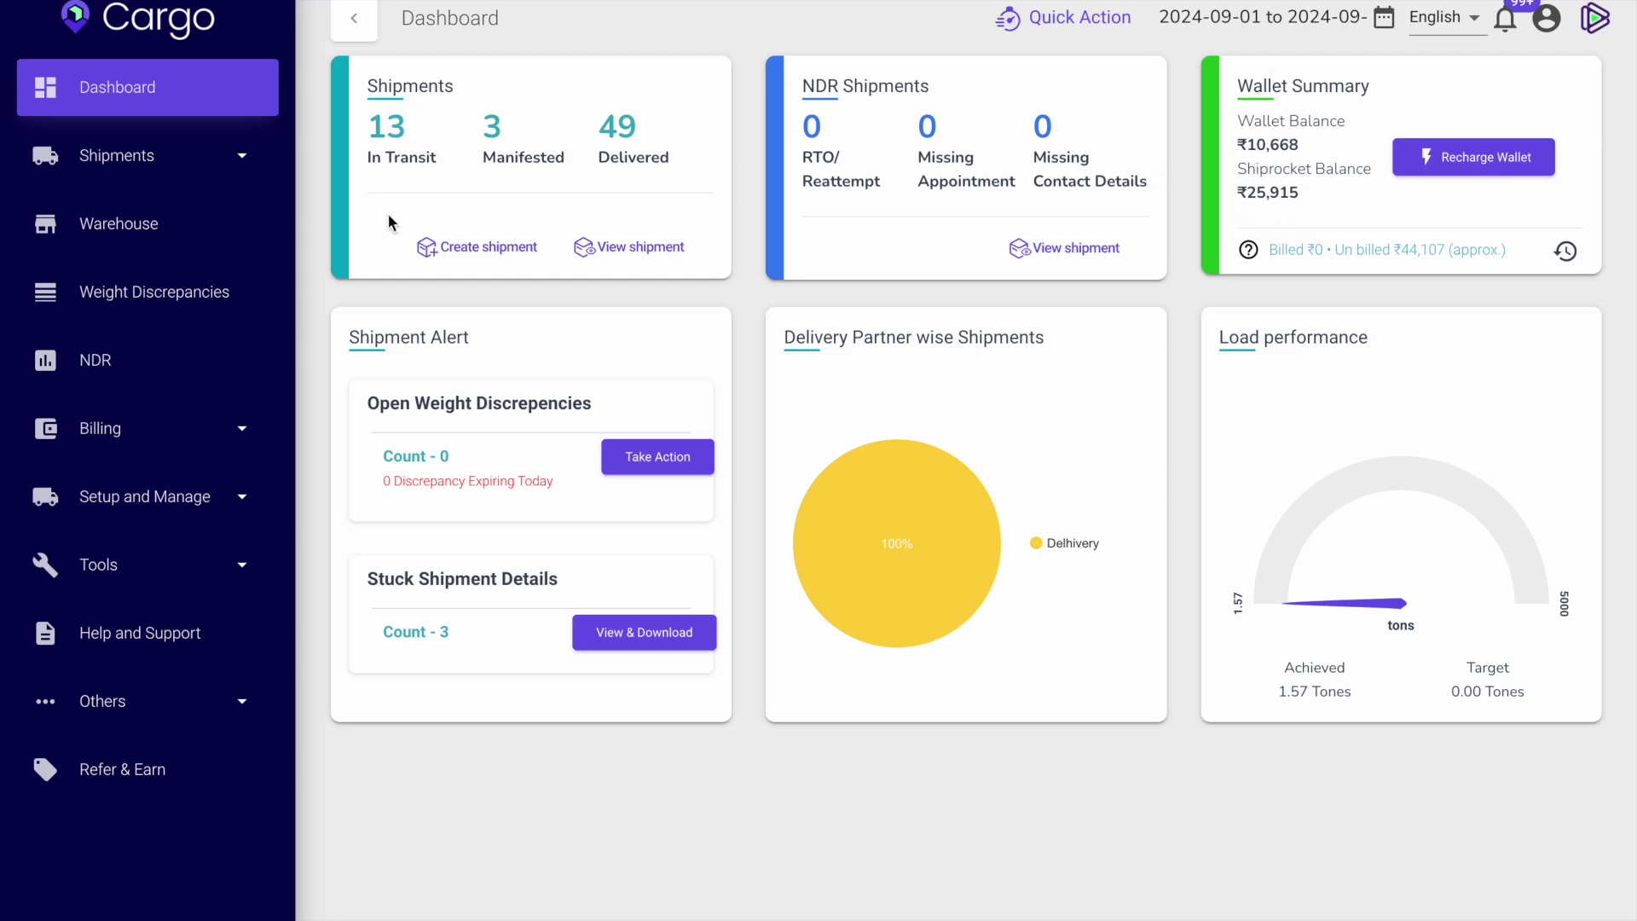
left_click(151, 168)
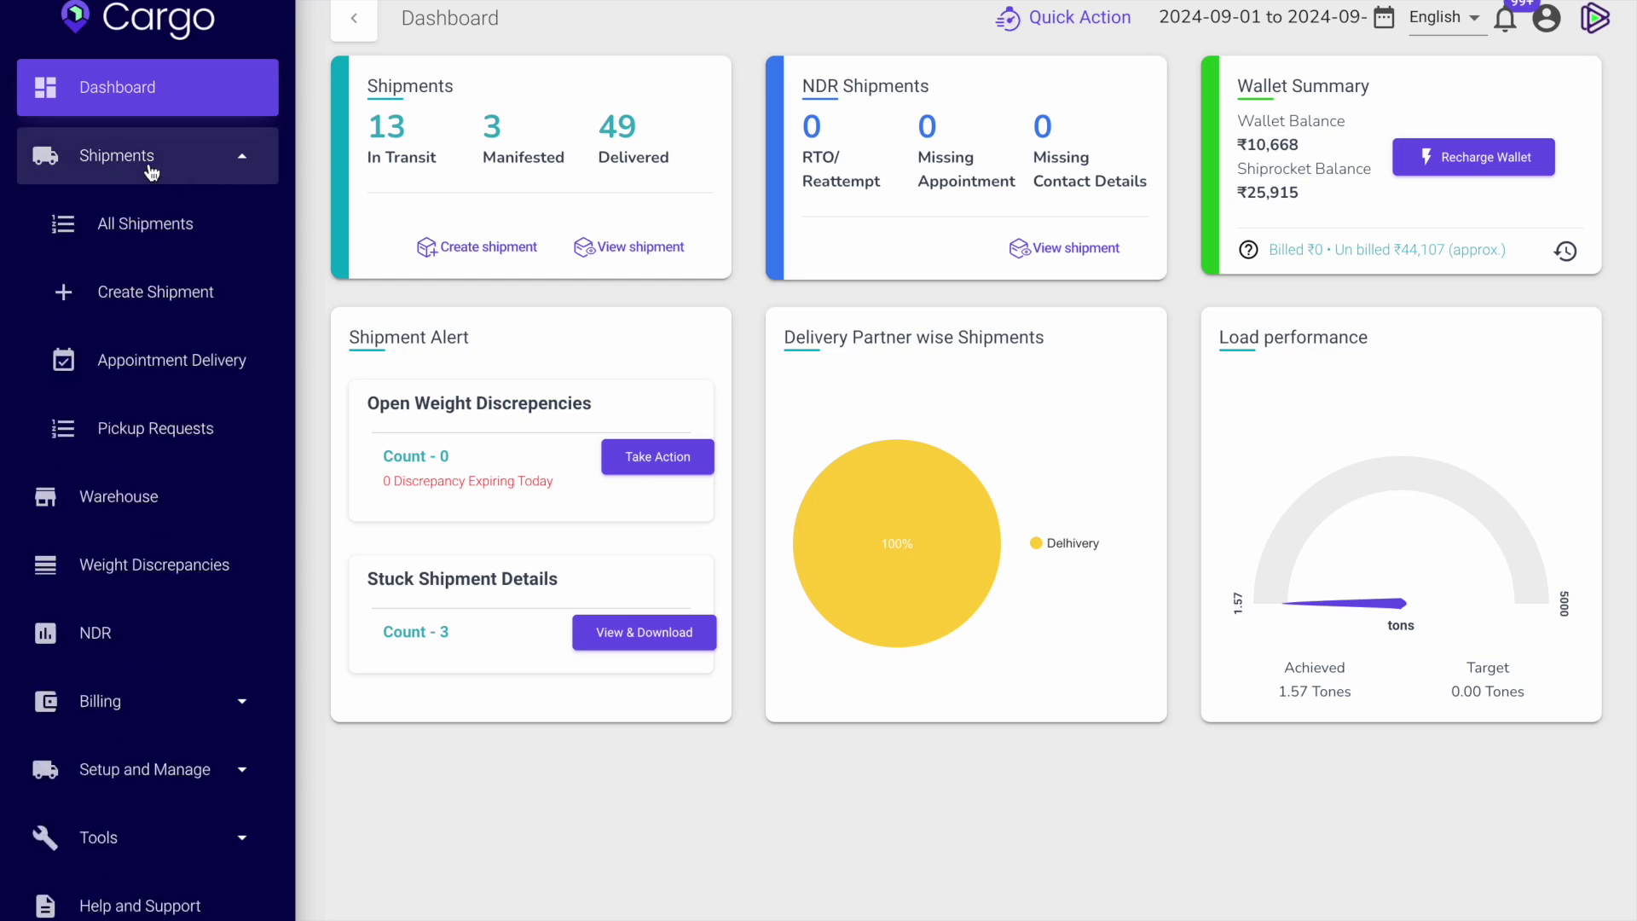
left_click(148, 166)
left_click(162, 572)
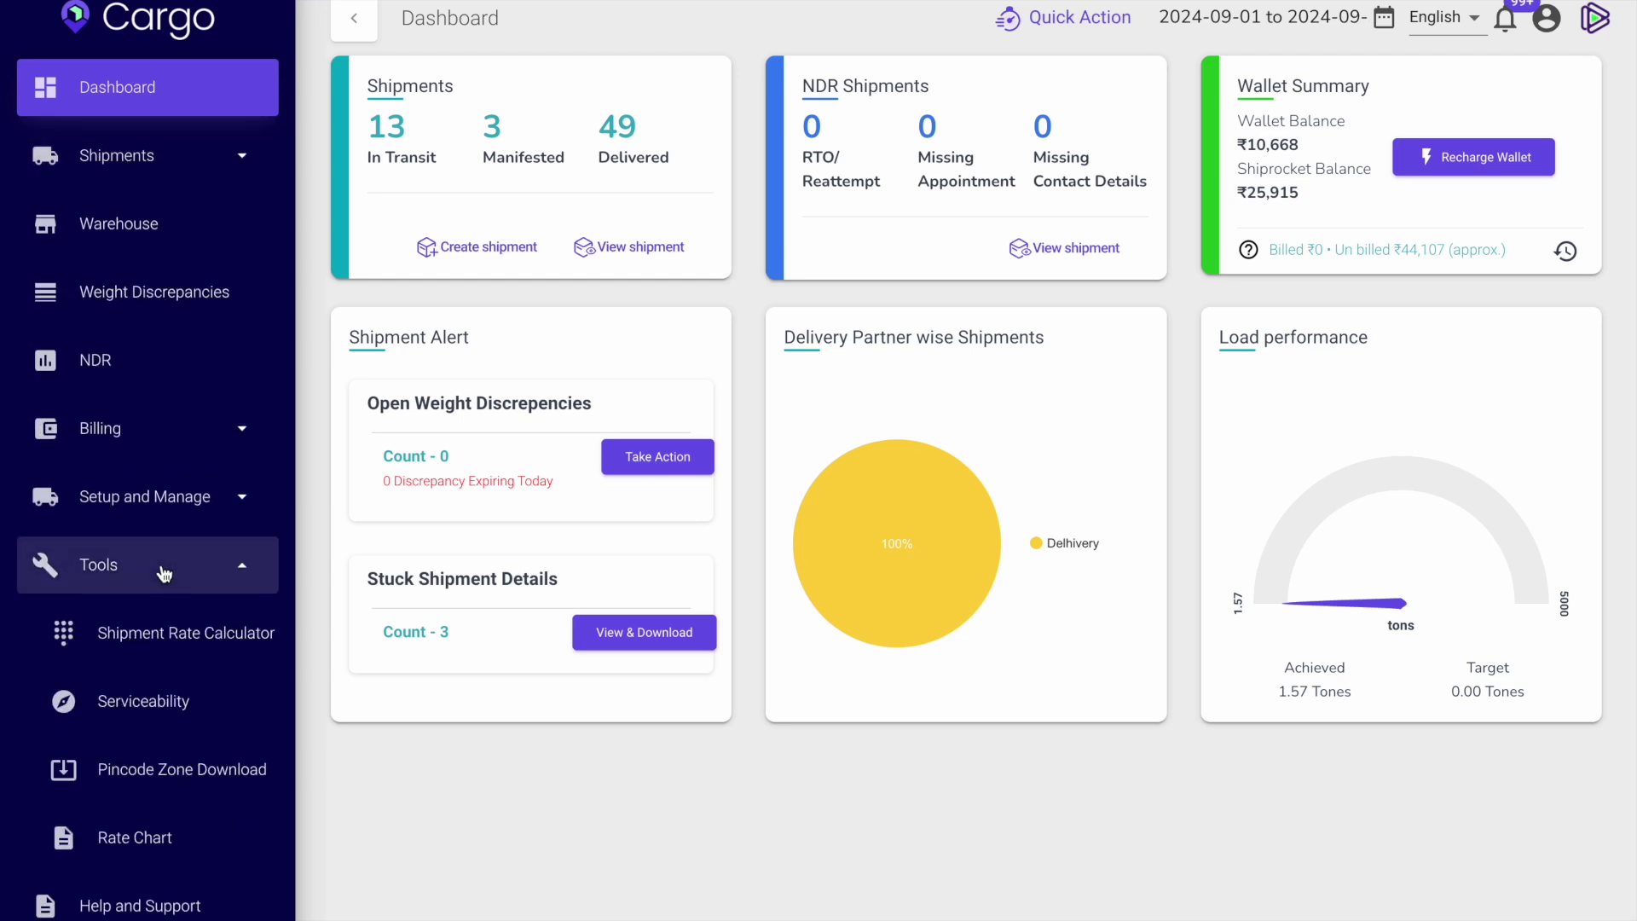
left_click(202, 632)
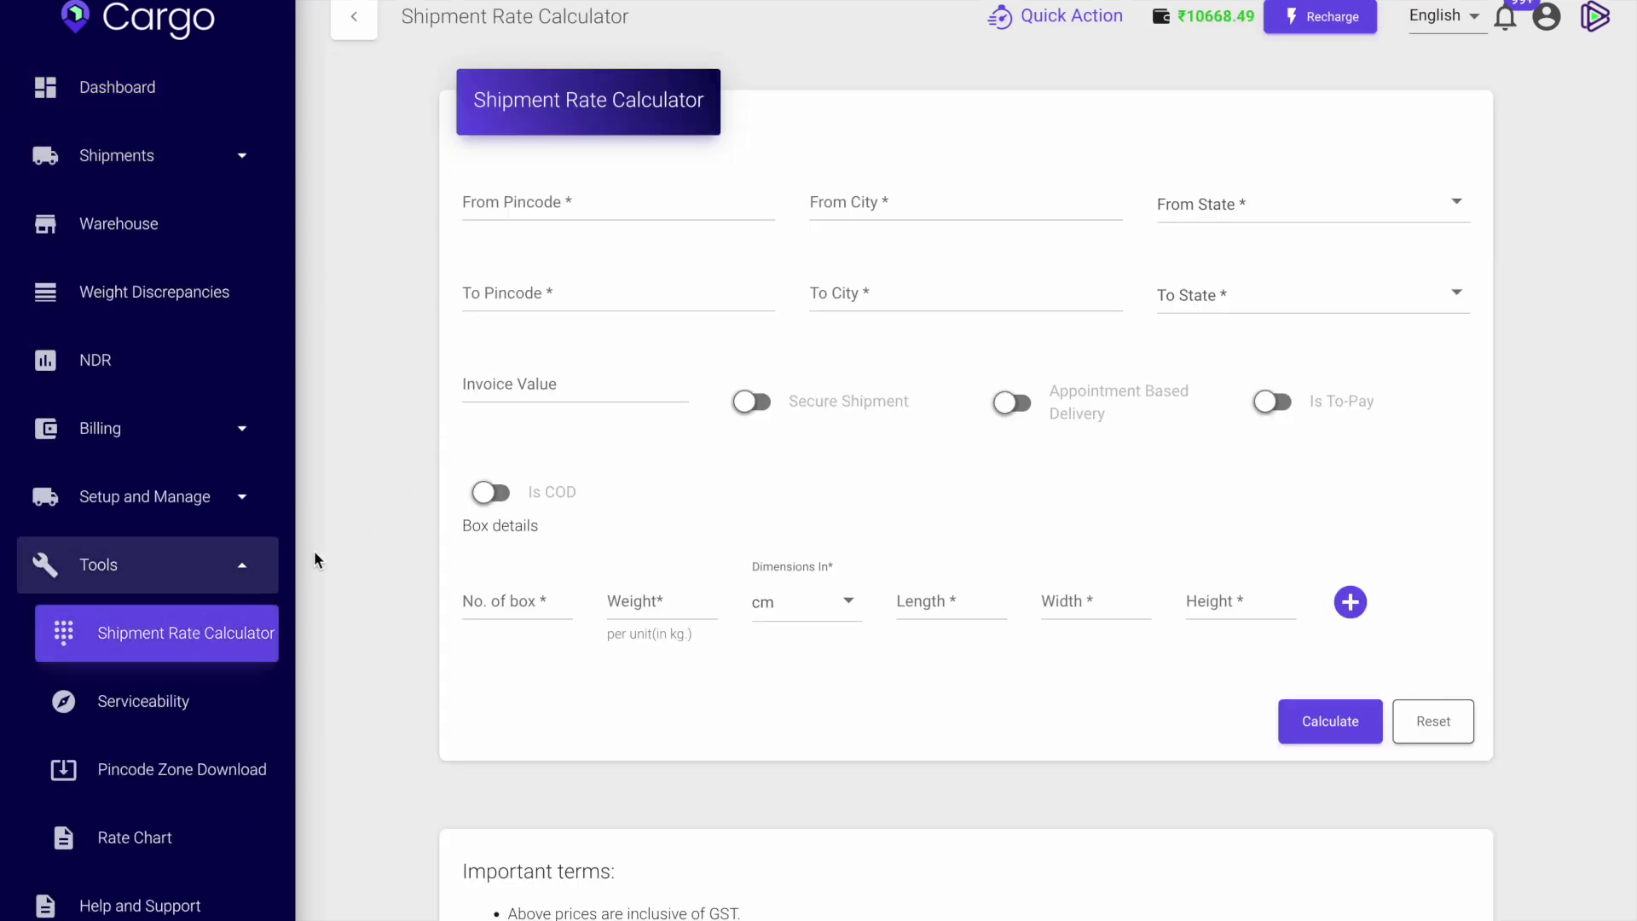
Click into the origin and destination pincode fields of the rate calculator.
left_click(653, 205)
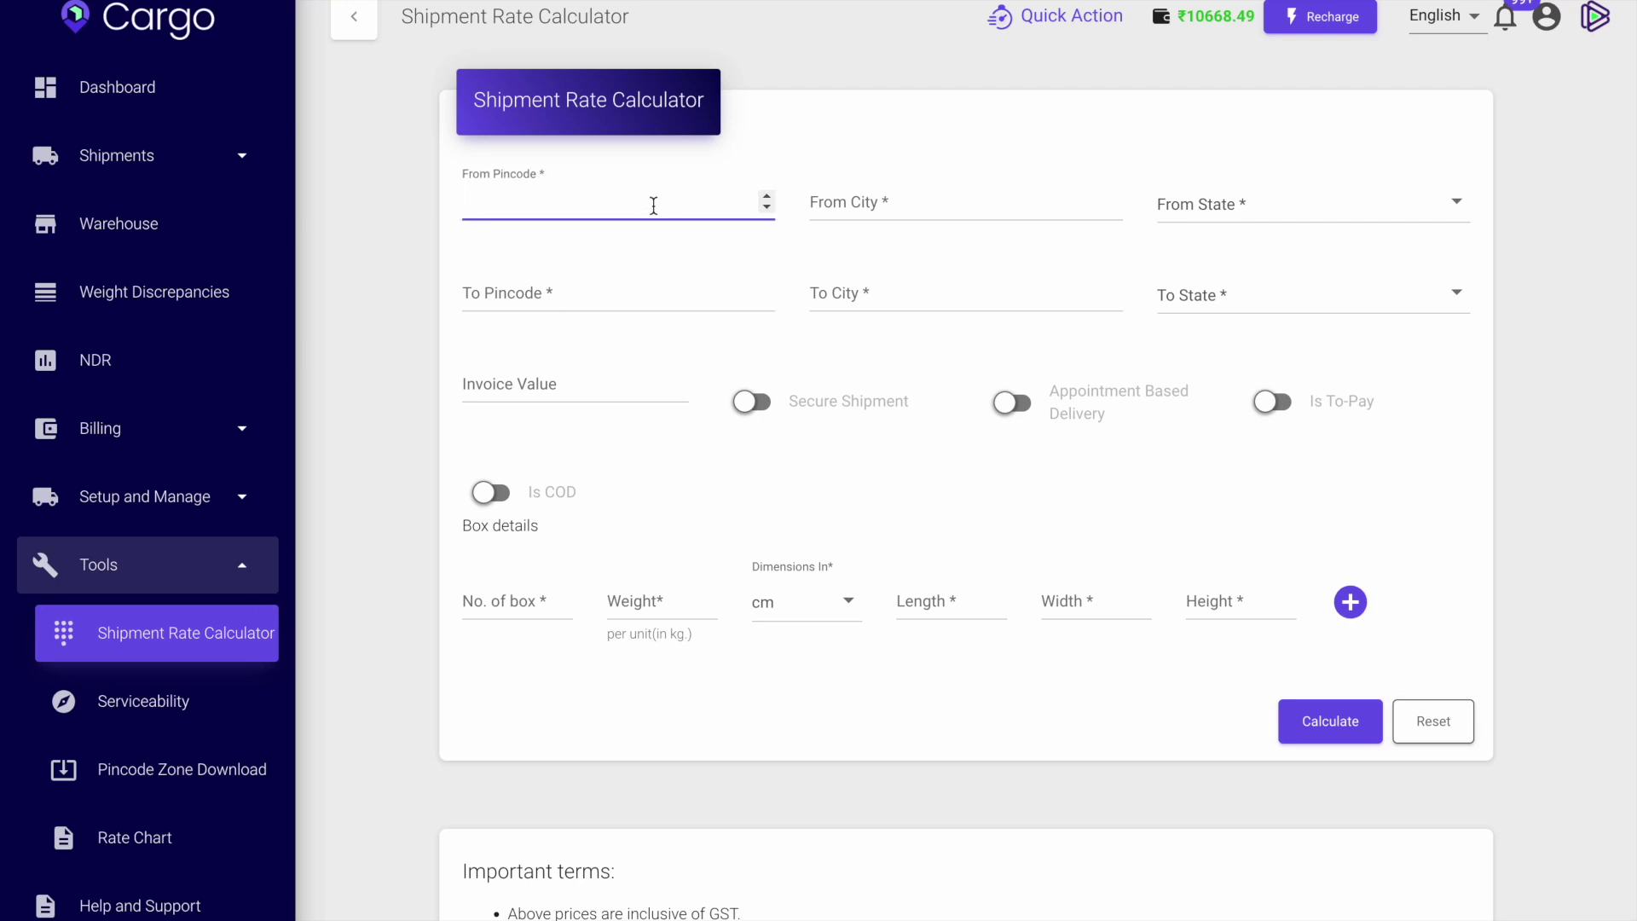
left_click(603, 283)
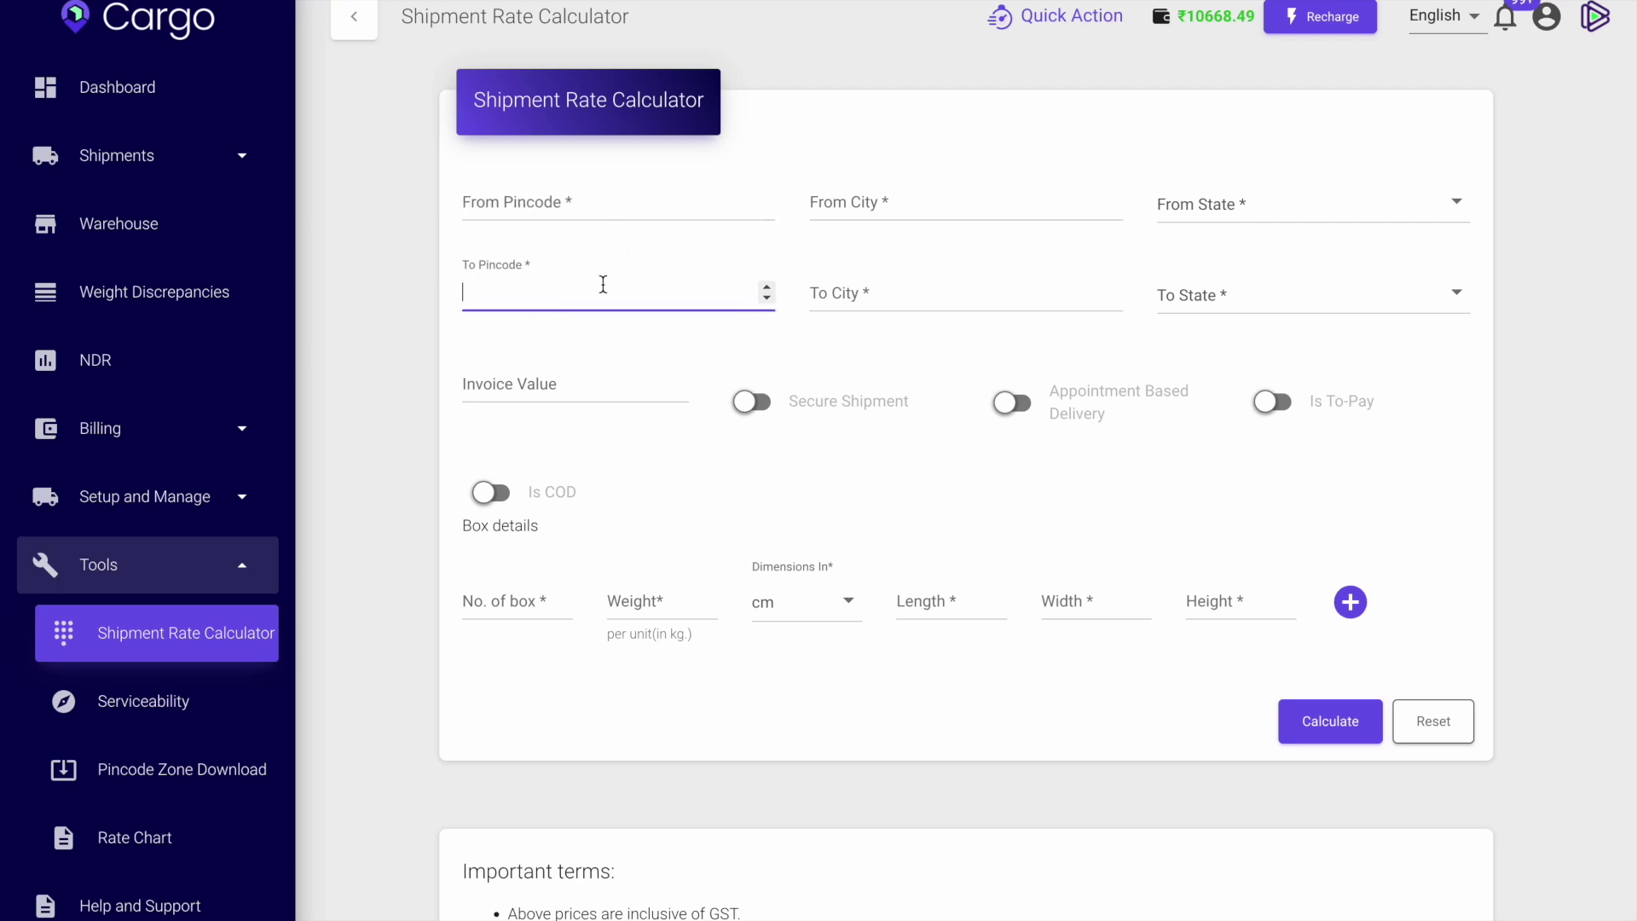
left_click(623, 203)
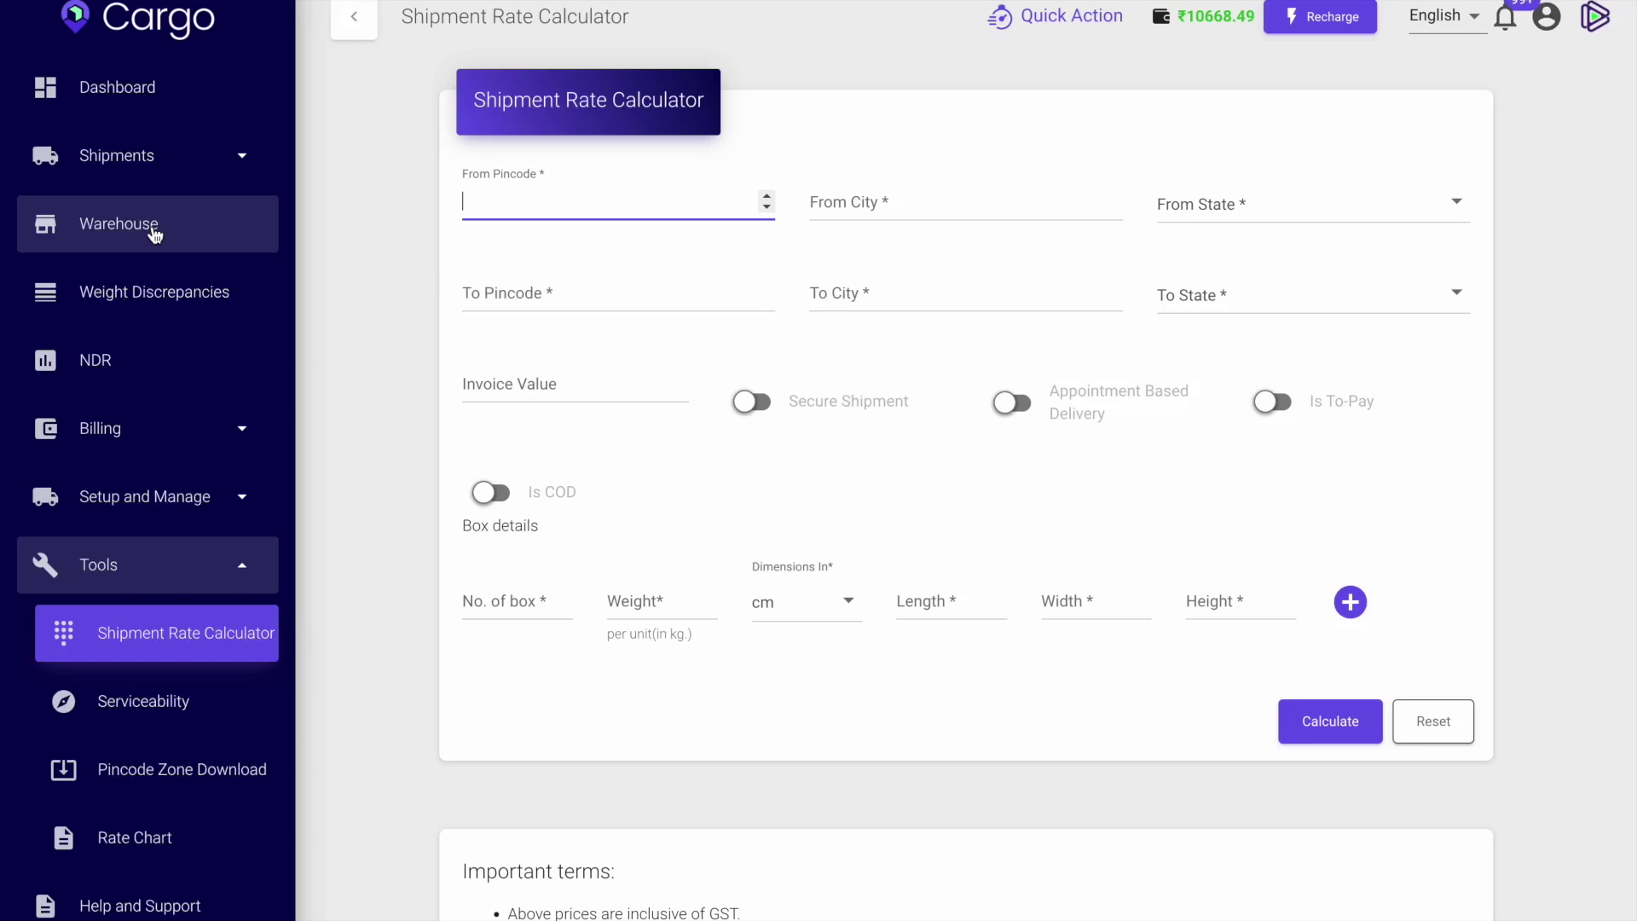
Go to All Shipments and start creating a new shipment.
left_click(149, 157)
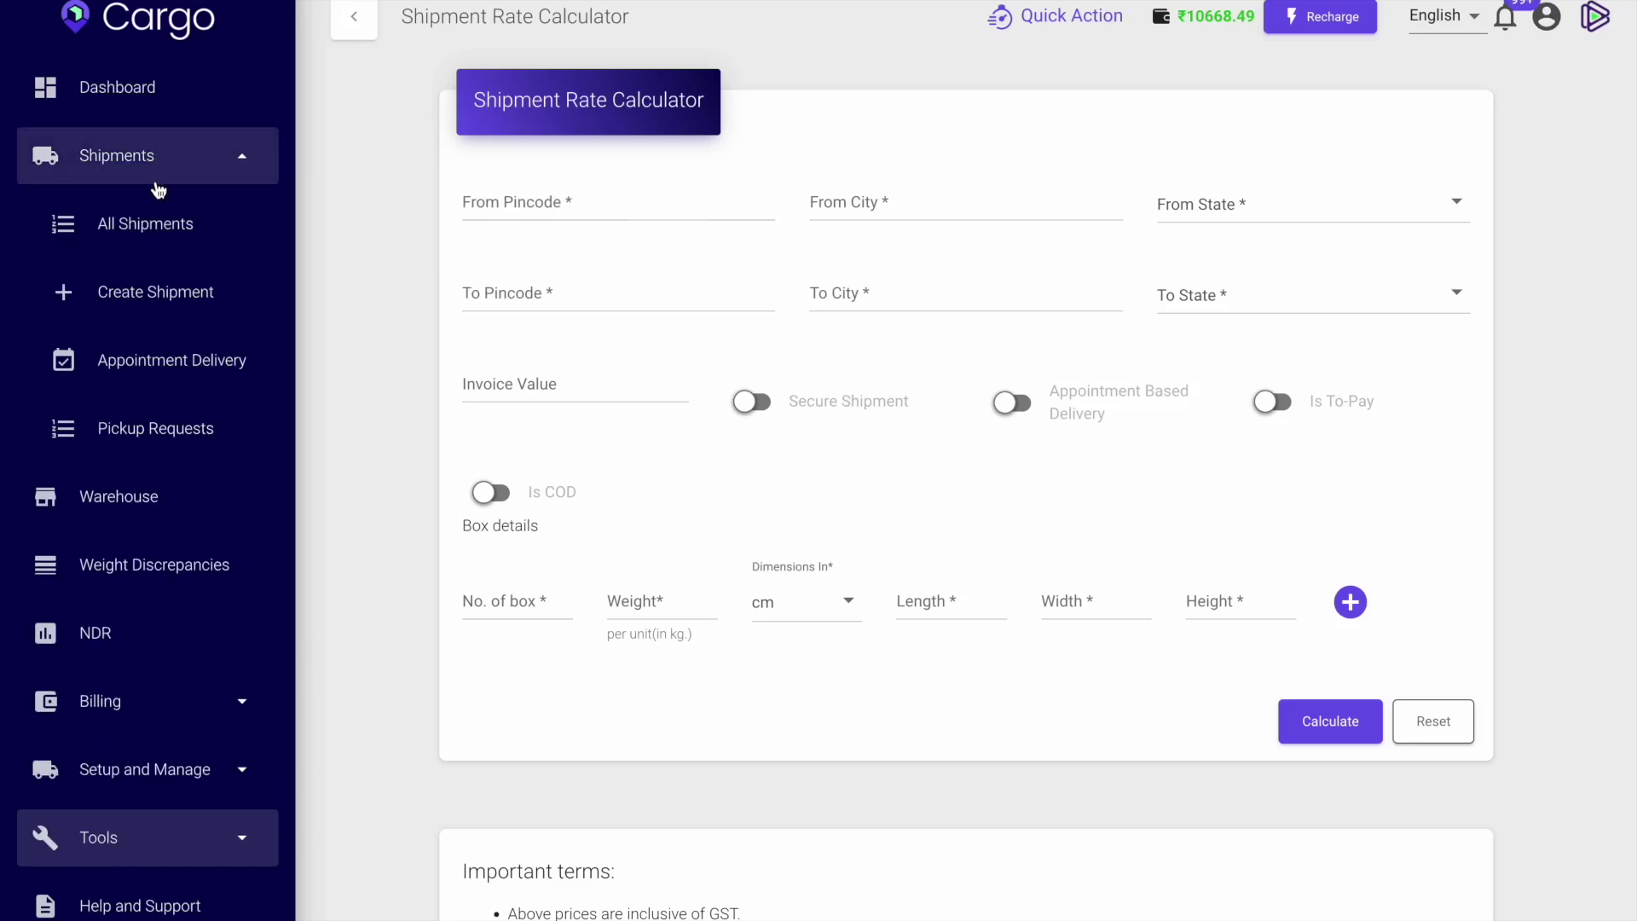
left_click(159, 220)
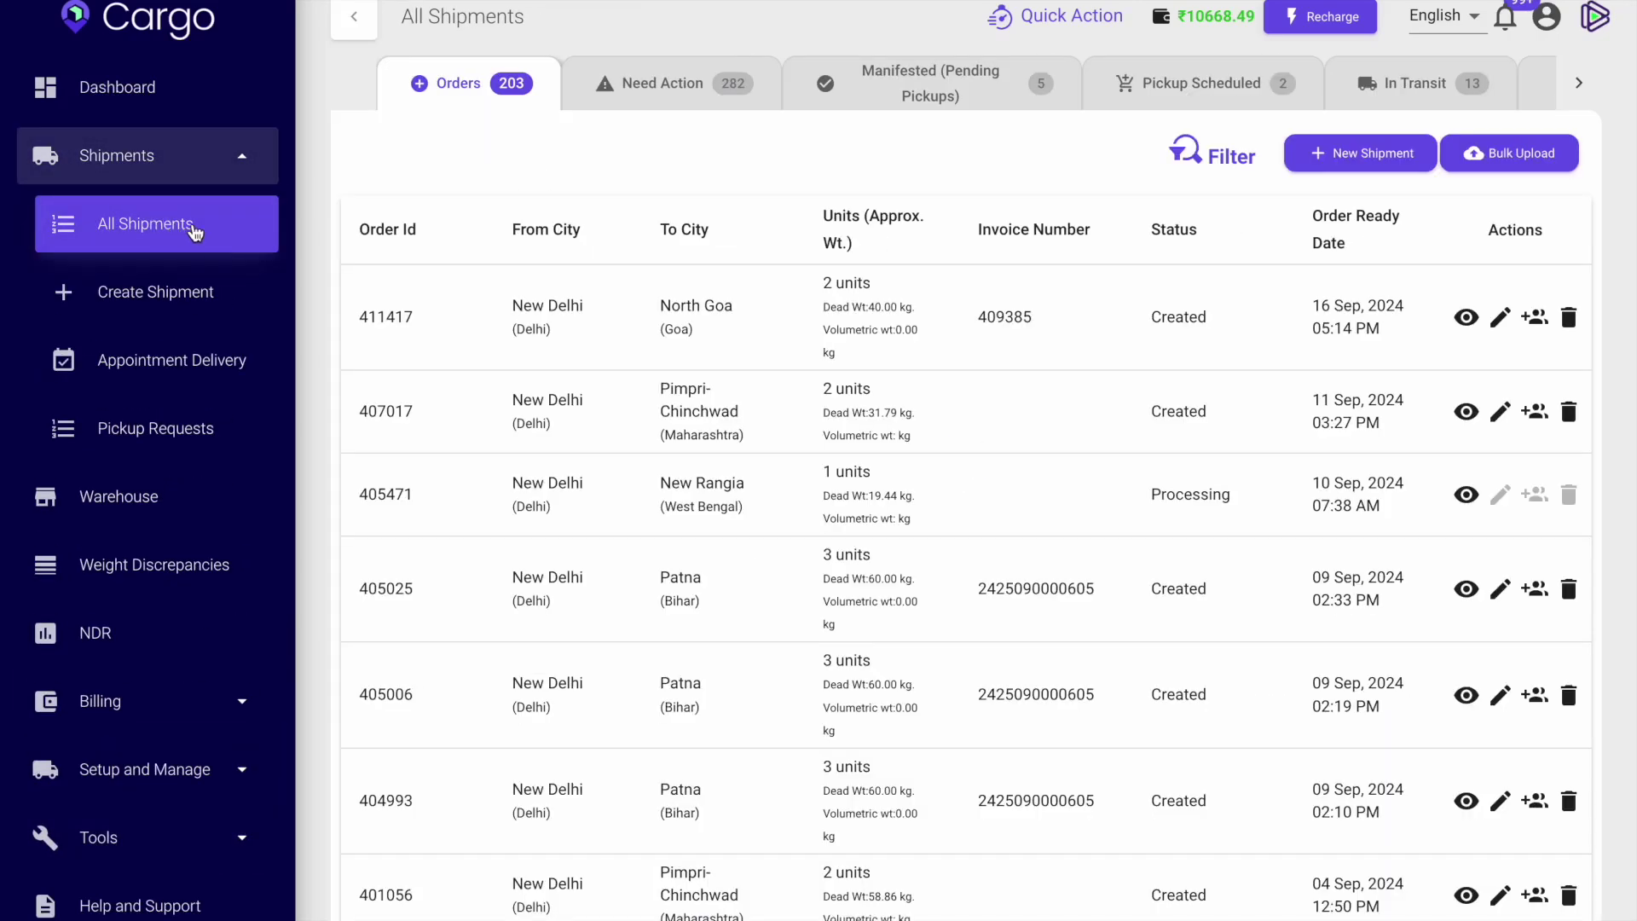
left_click(151, 297)
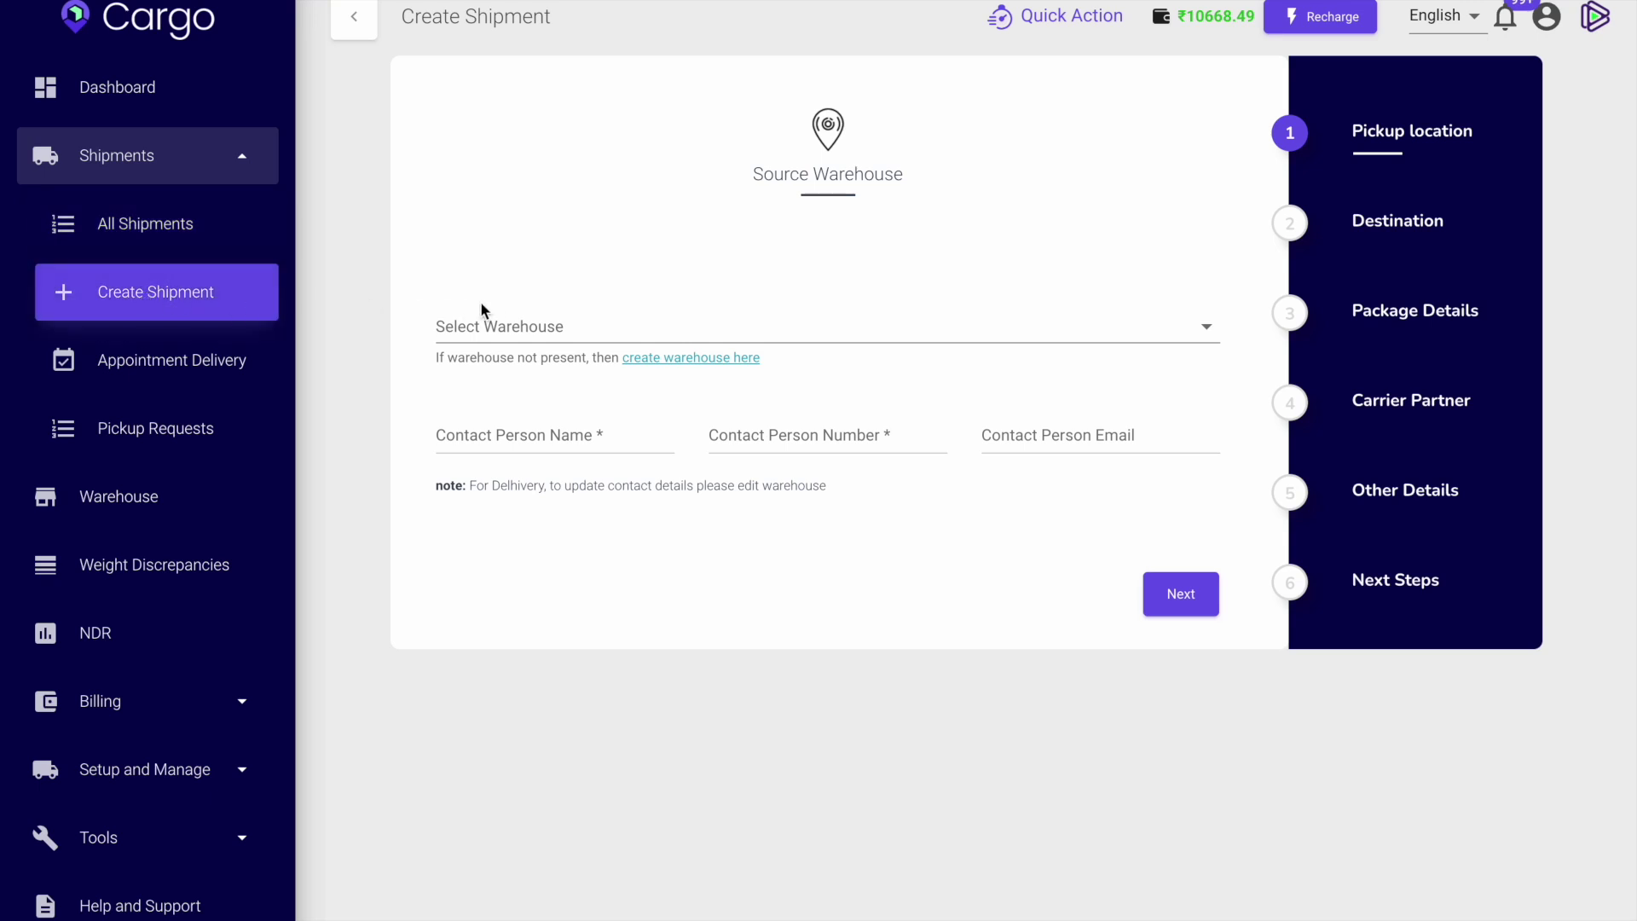
Pick ownknitteddotcom as the pickup warehouse, then bring up the new-warehouse form.
left_click(522, 317)
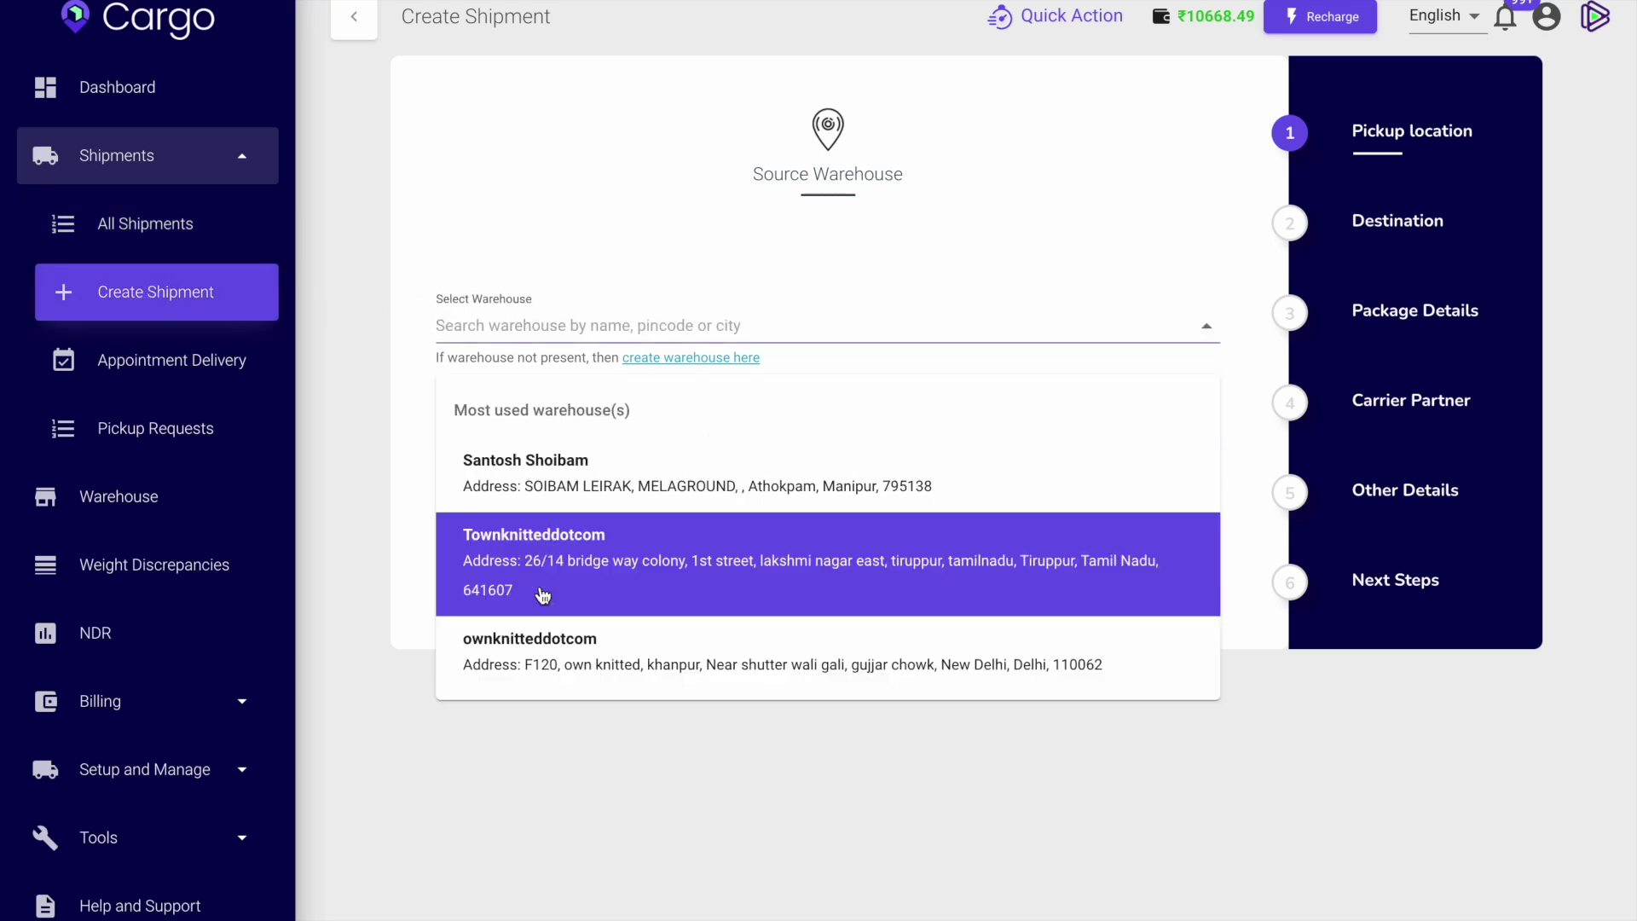
left_click(567, 658)
left_click(687, 358)
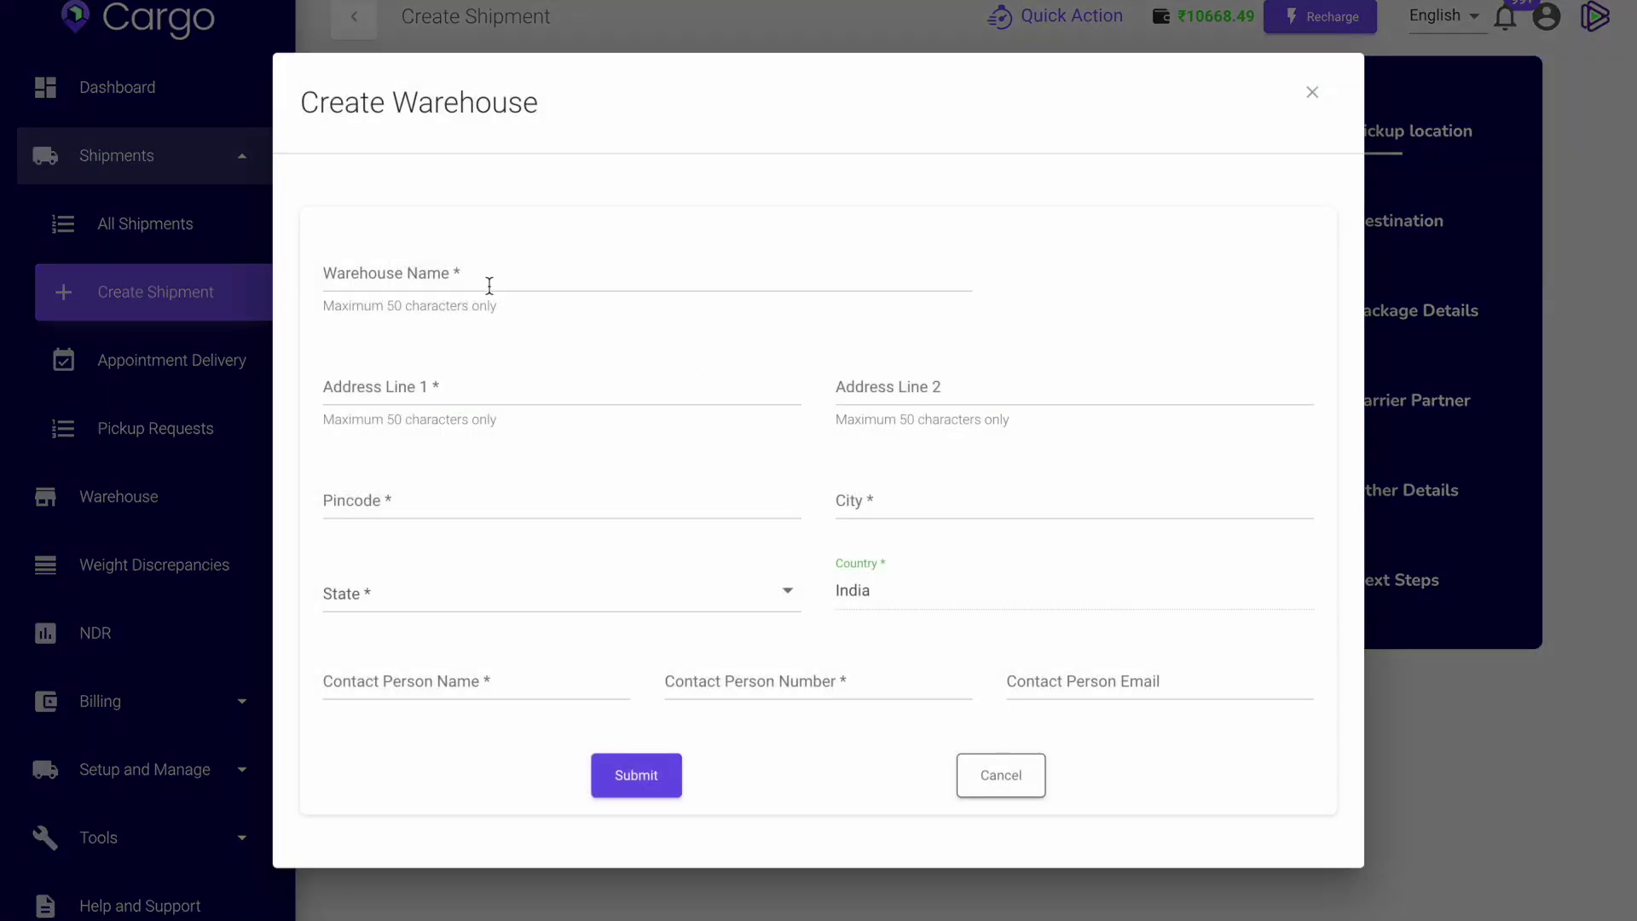
Click through the warehouse form fields, entering a first character in the contact name.
left_click(486, 282)
left_click(469, 493)
left_click(500, 384)
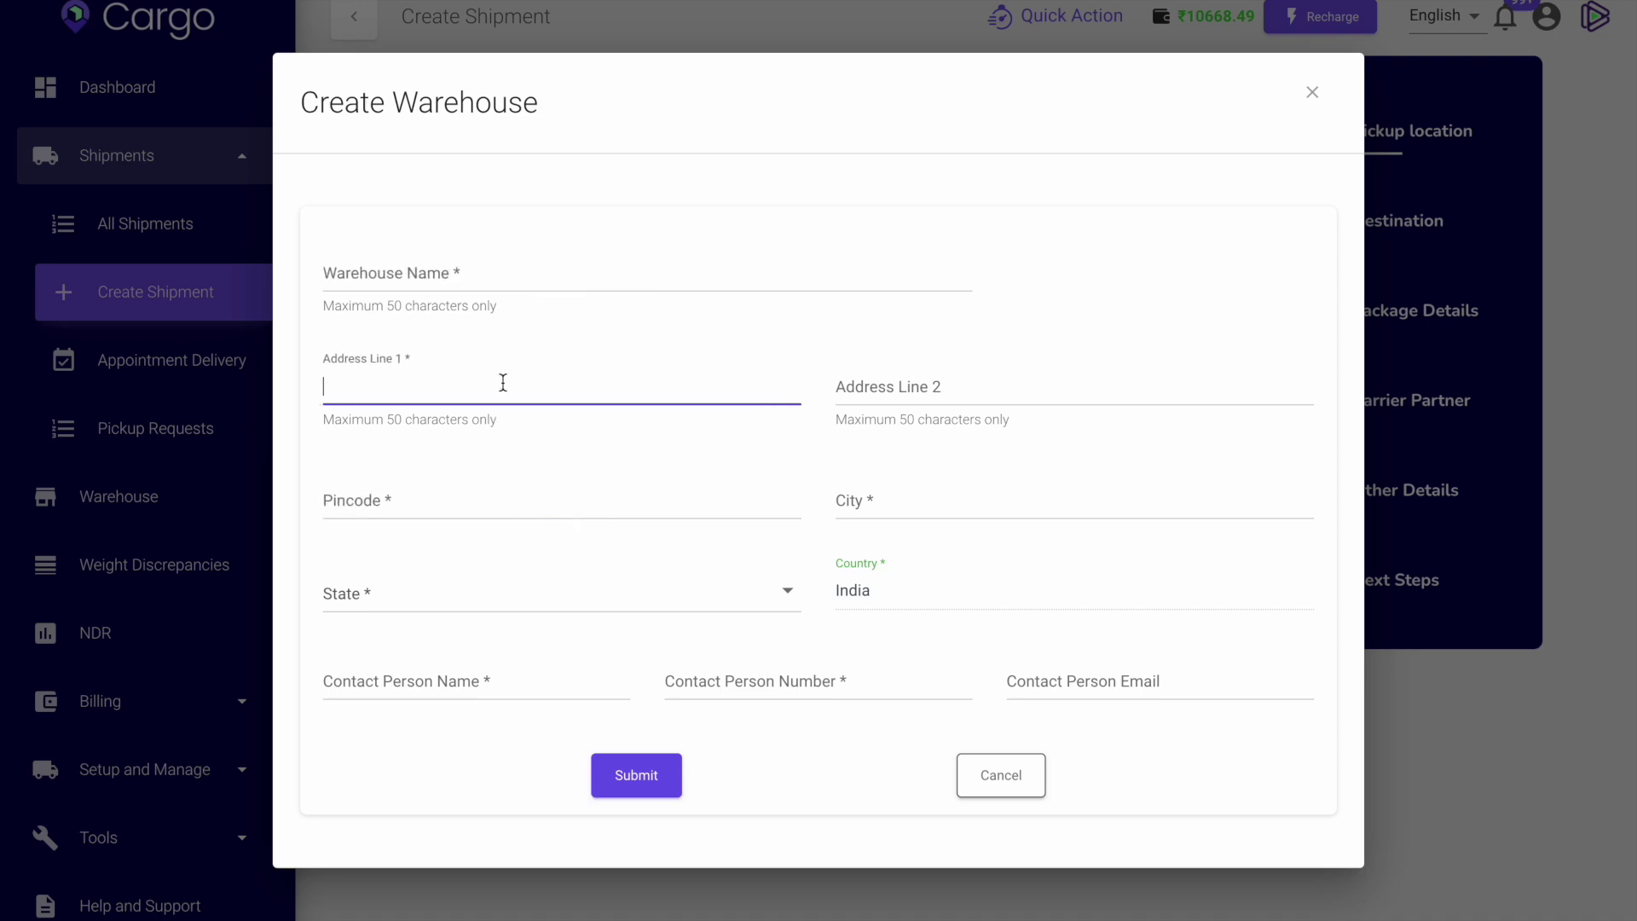
left_click(749, 677)
left_click(400, 676)
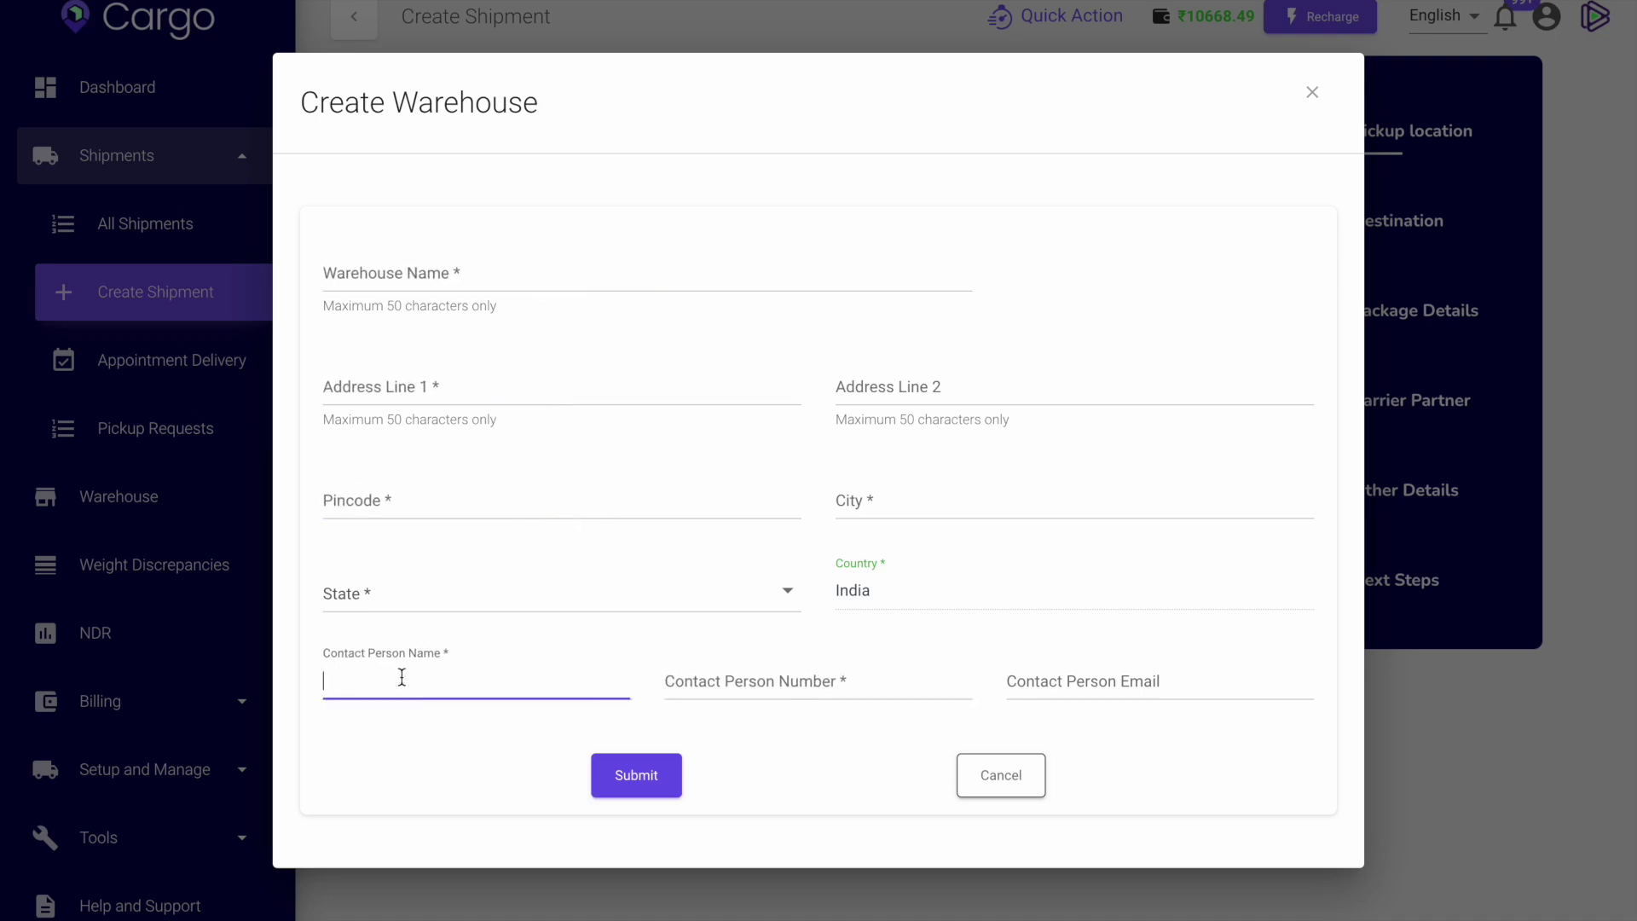
type("f")
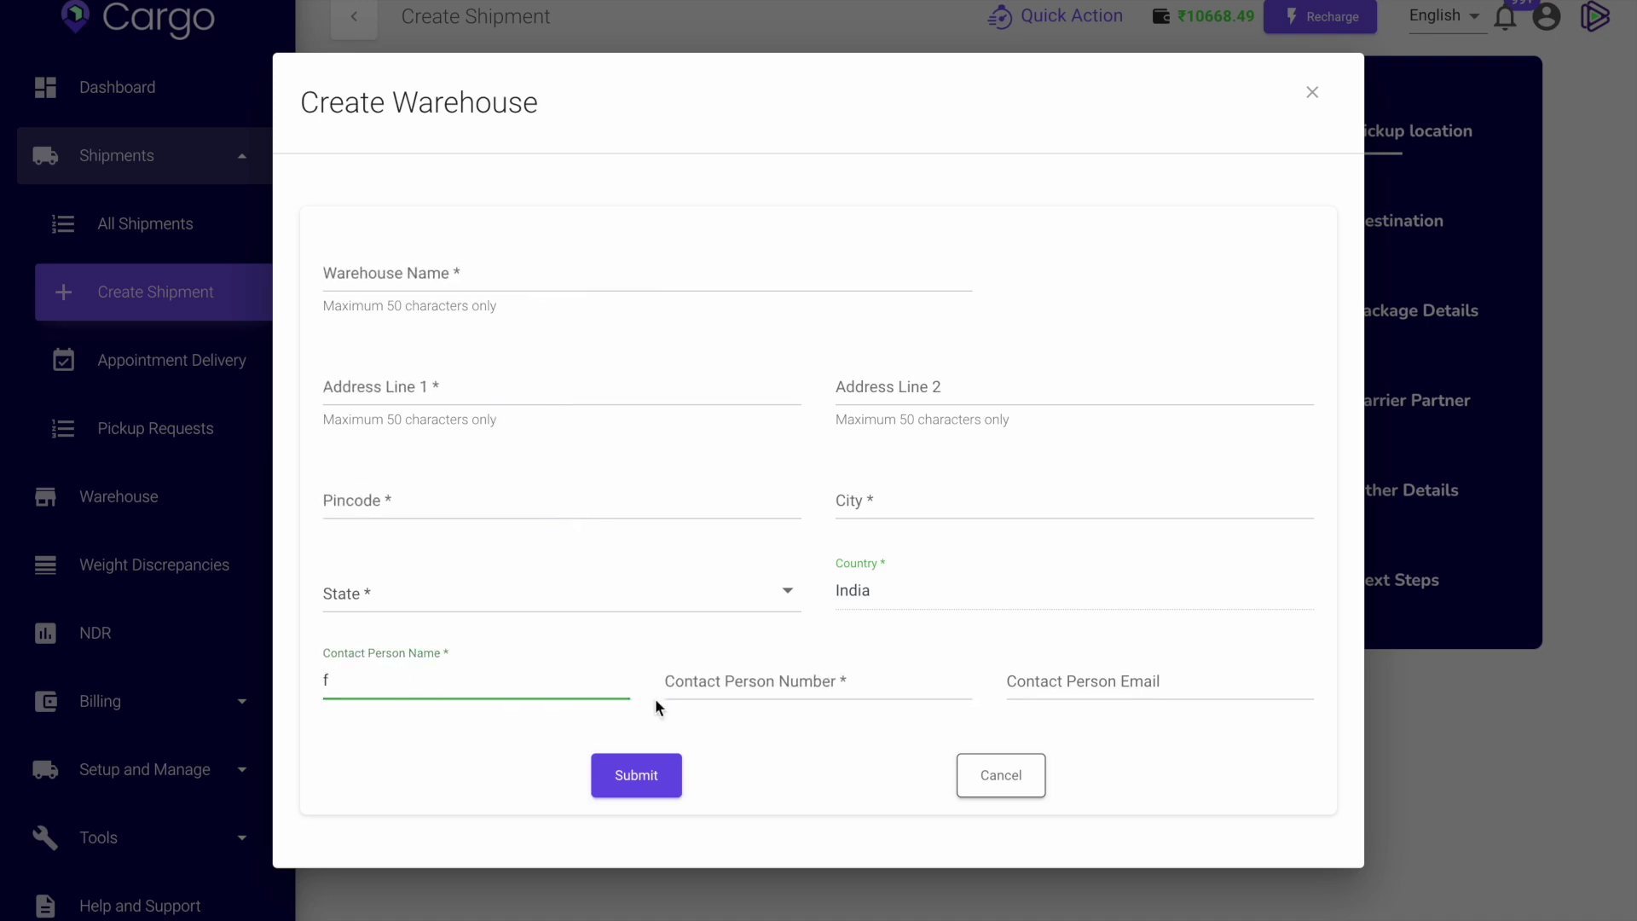
left_click(698, 689)
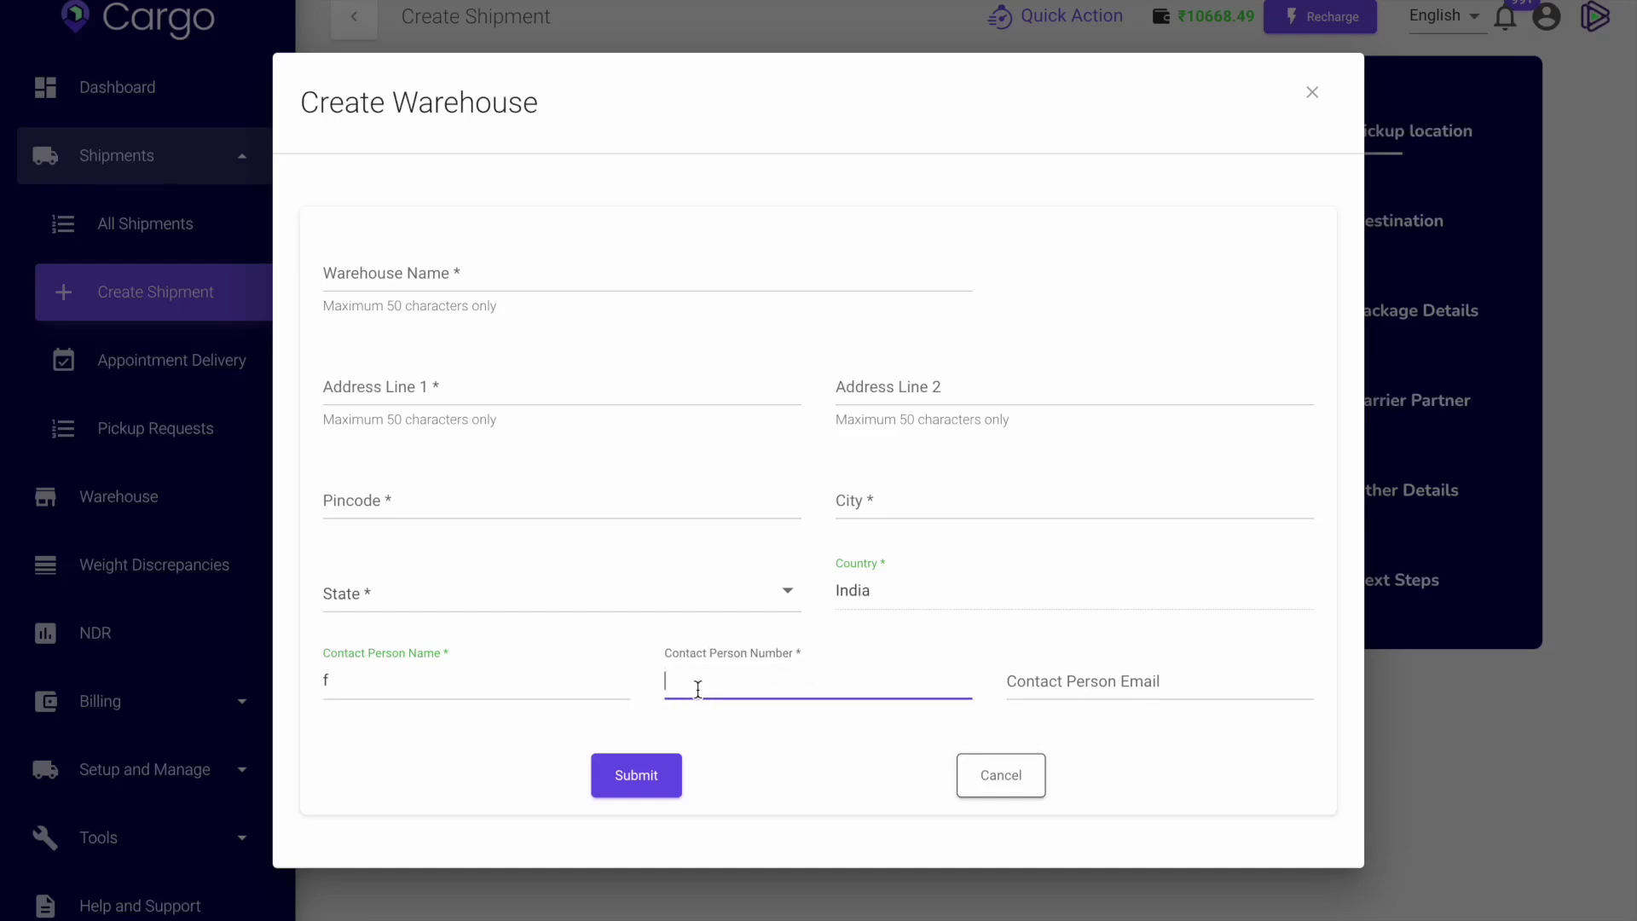
left_click(1040, 692)
left_click(735, 683)
left_click(514, 677)
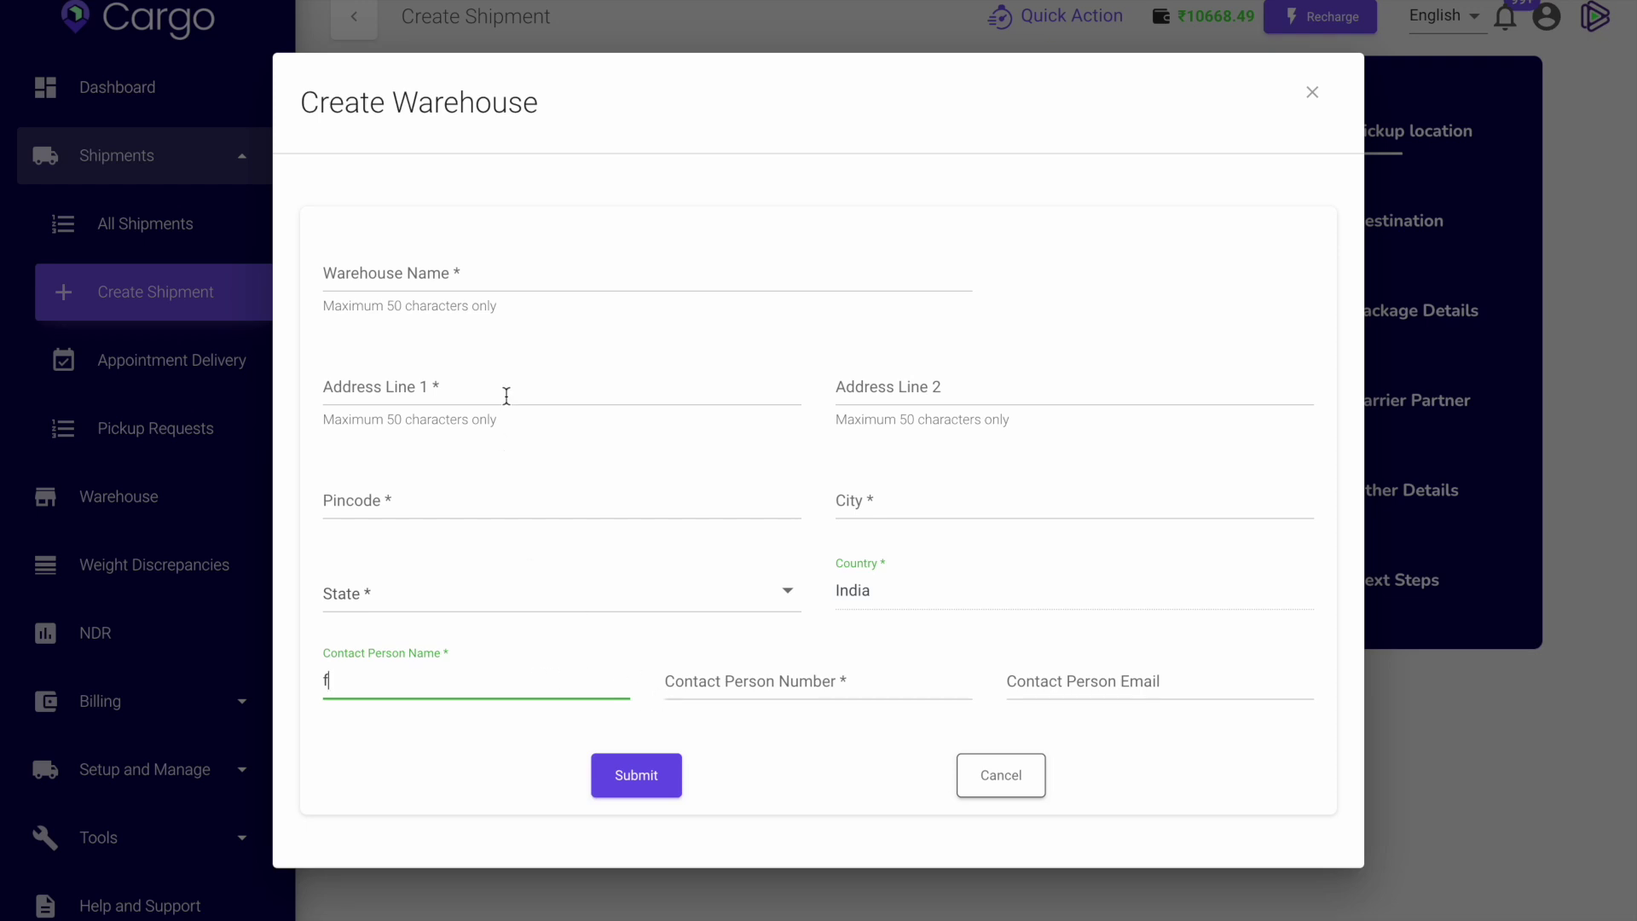
Enter warehouse name 'delhi', both address lines and the pincode.
left_click(471, 274)
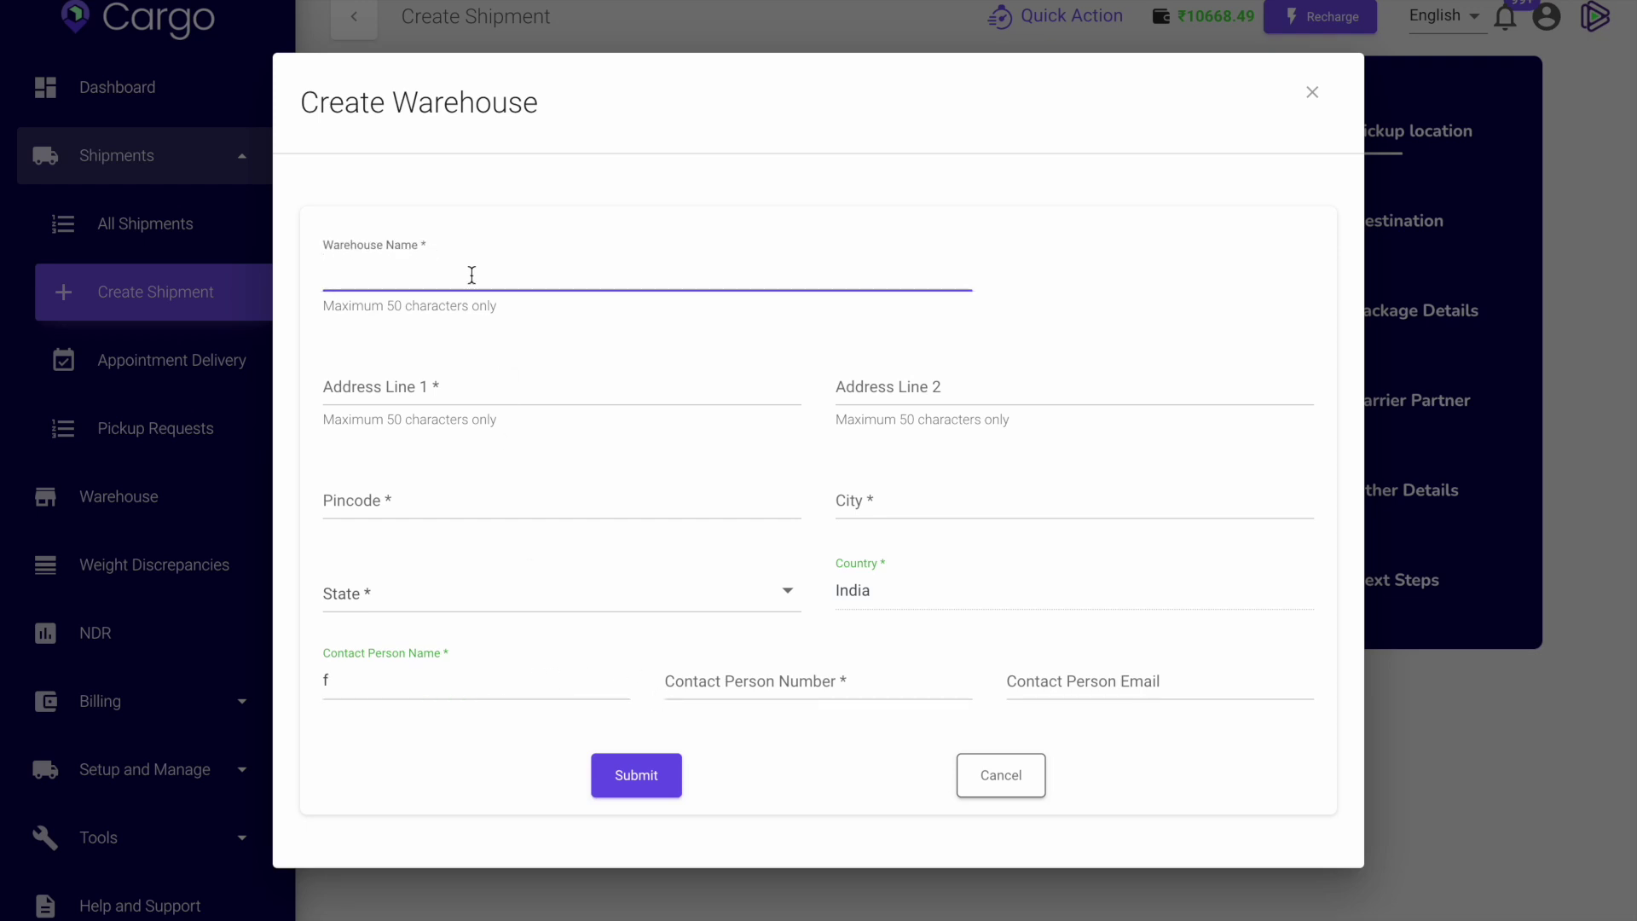
type("delhi")
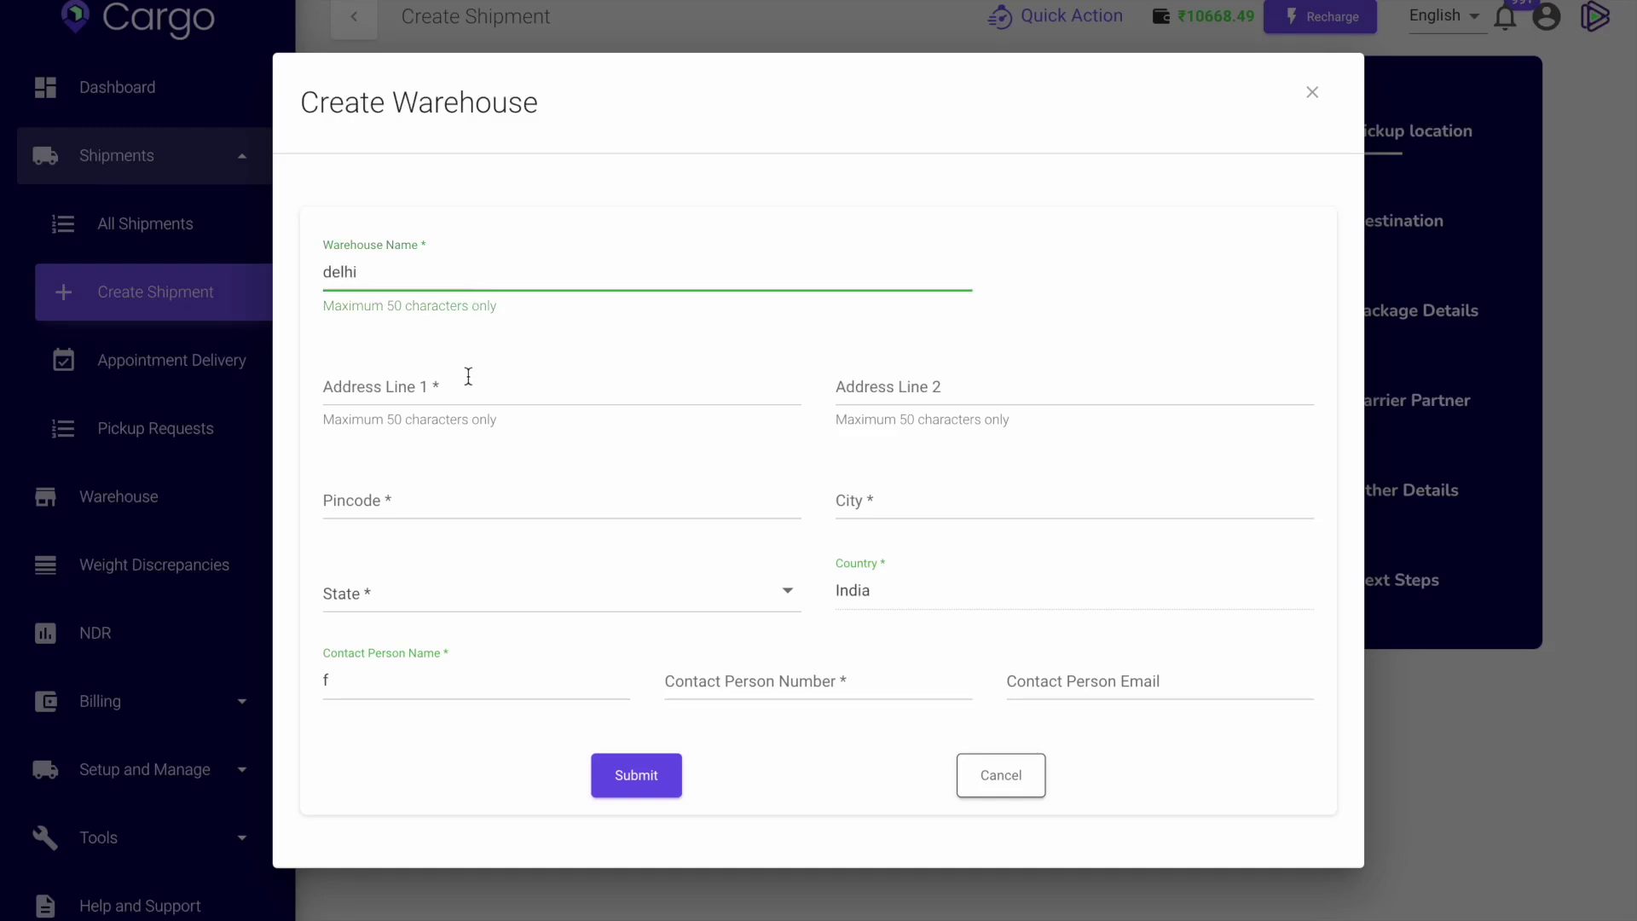
left_click(468, 376)
type("f120")
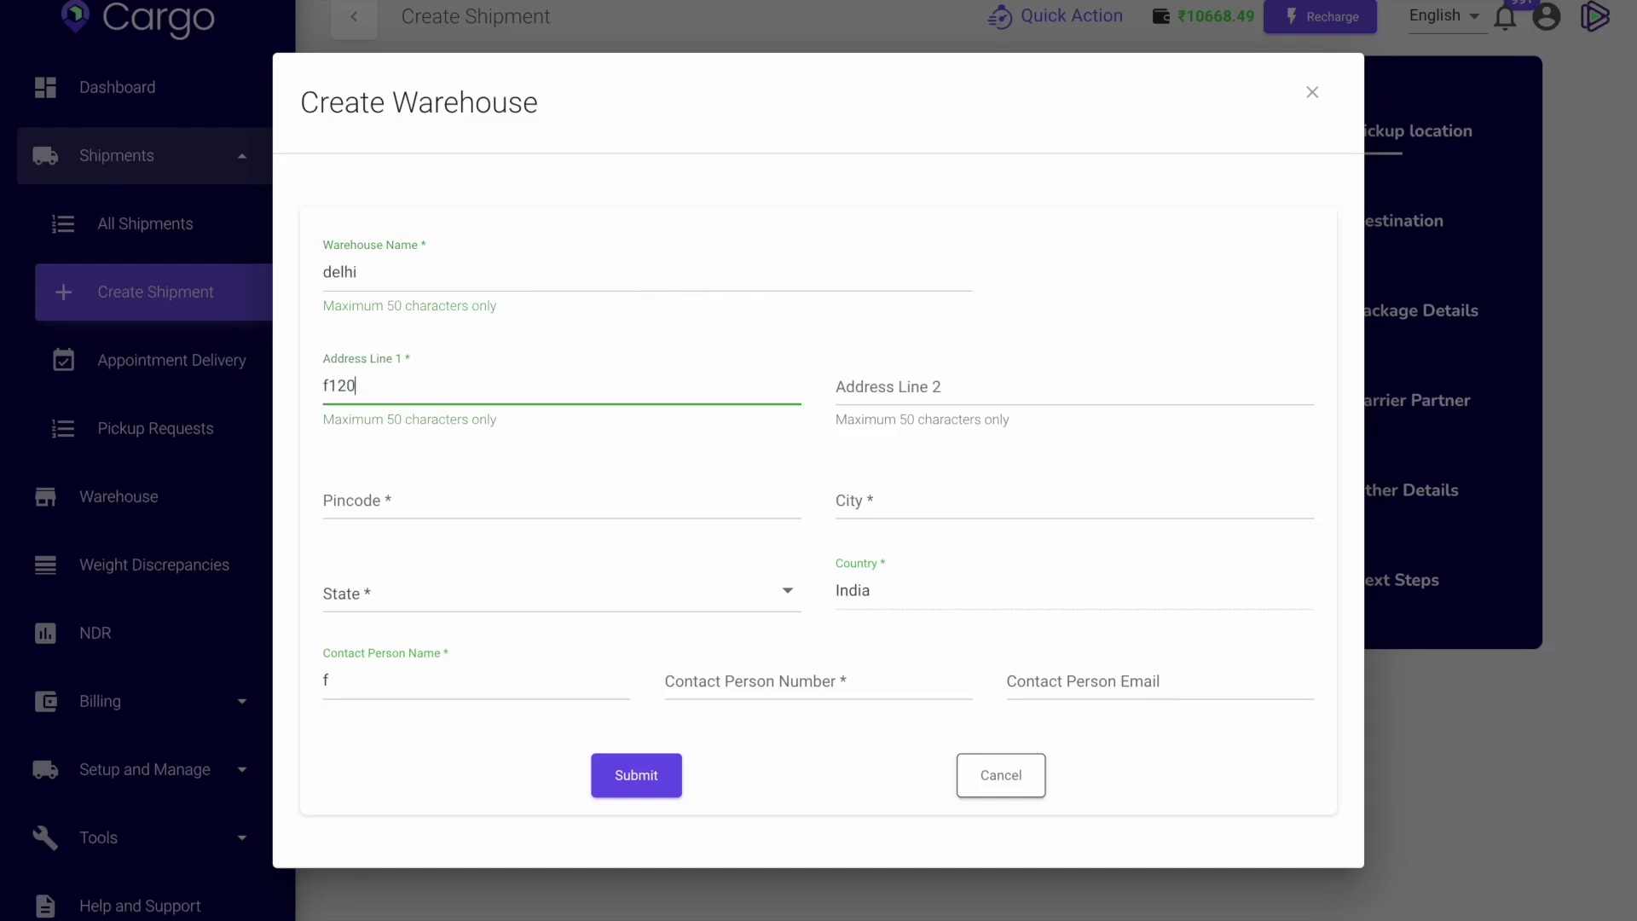
left_click(903, 386)
type("kganprp")
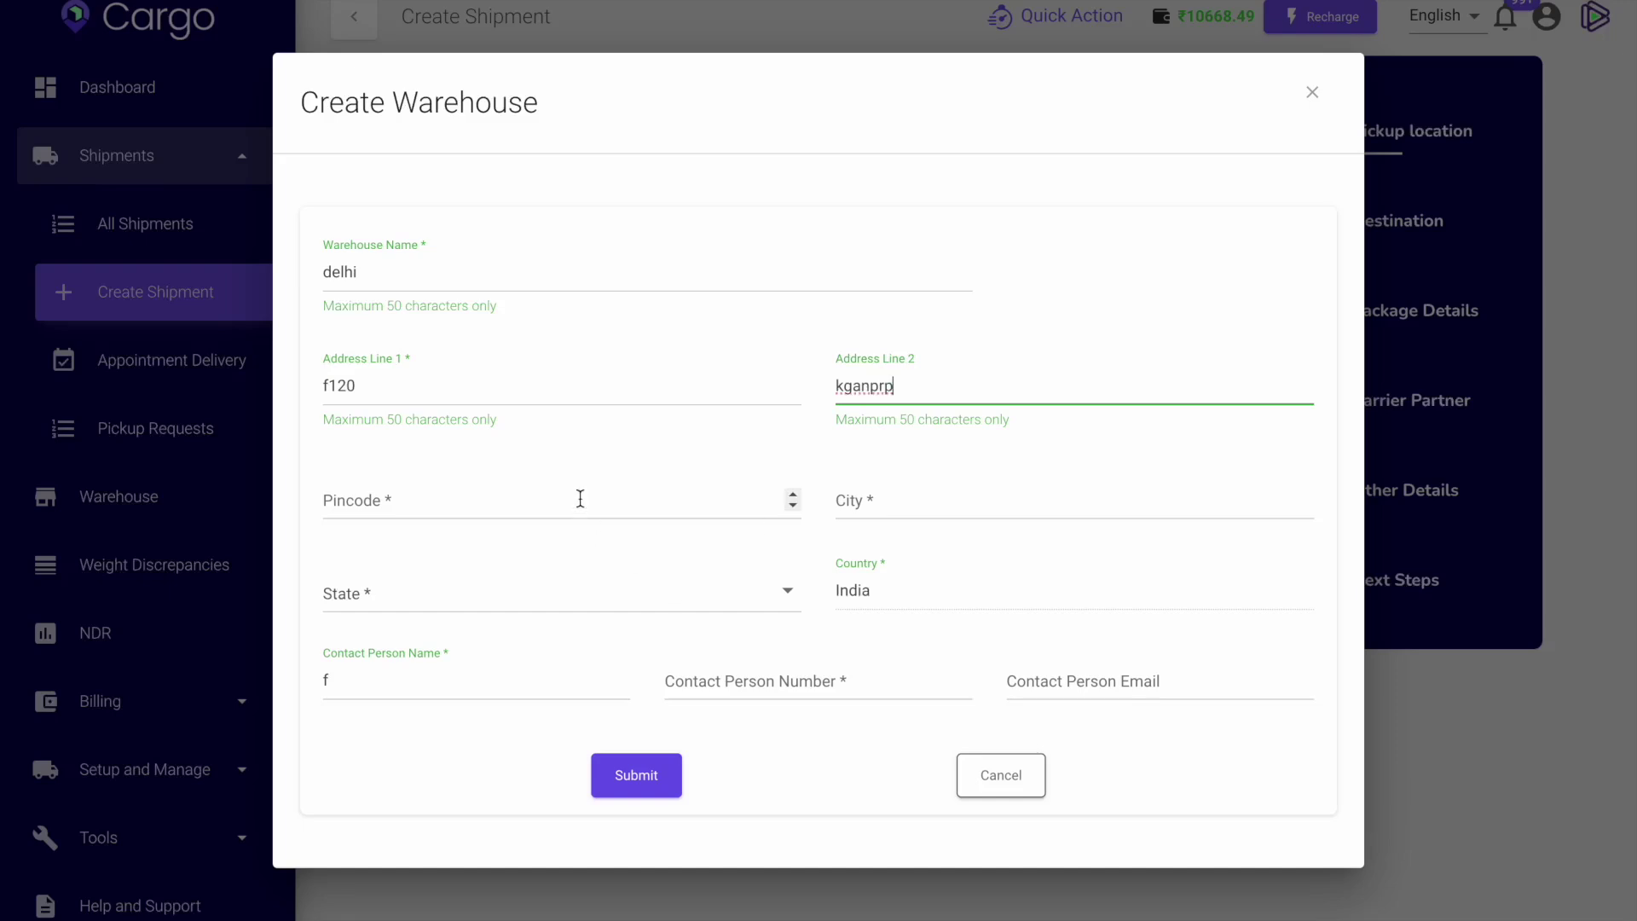
left_click(577, 498)
type("1")
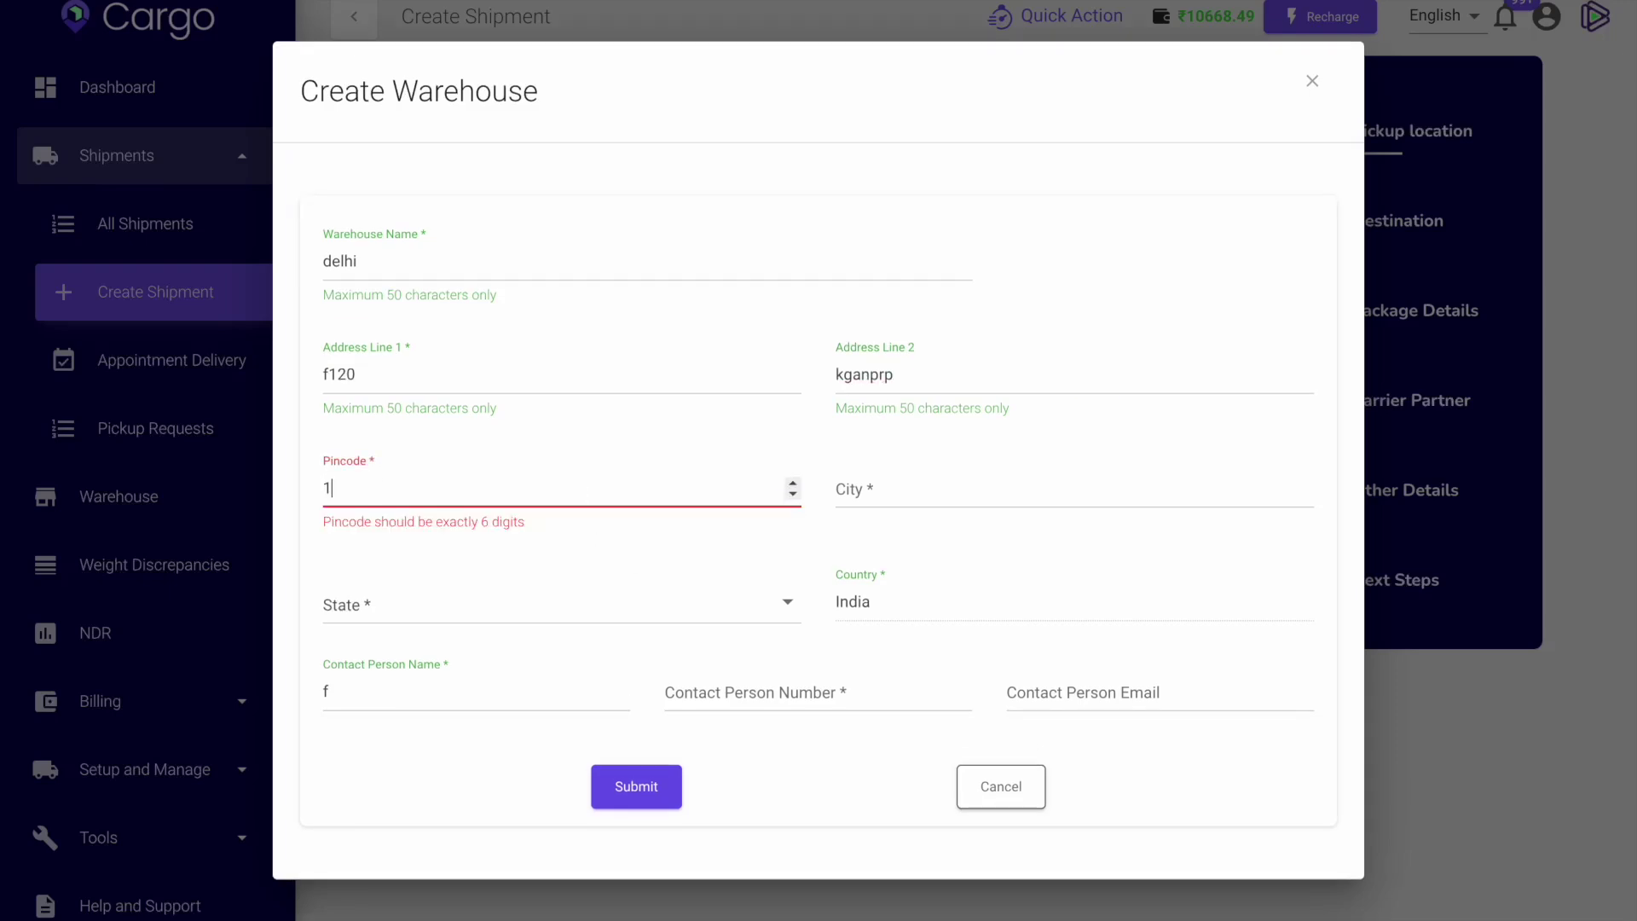
type("10062")
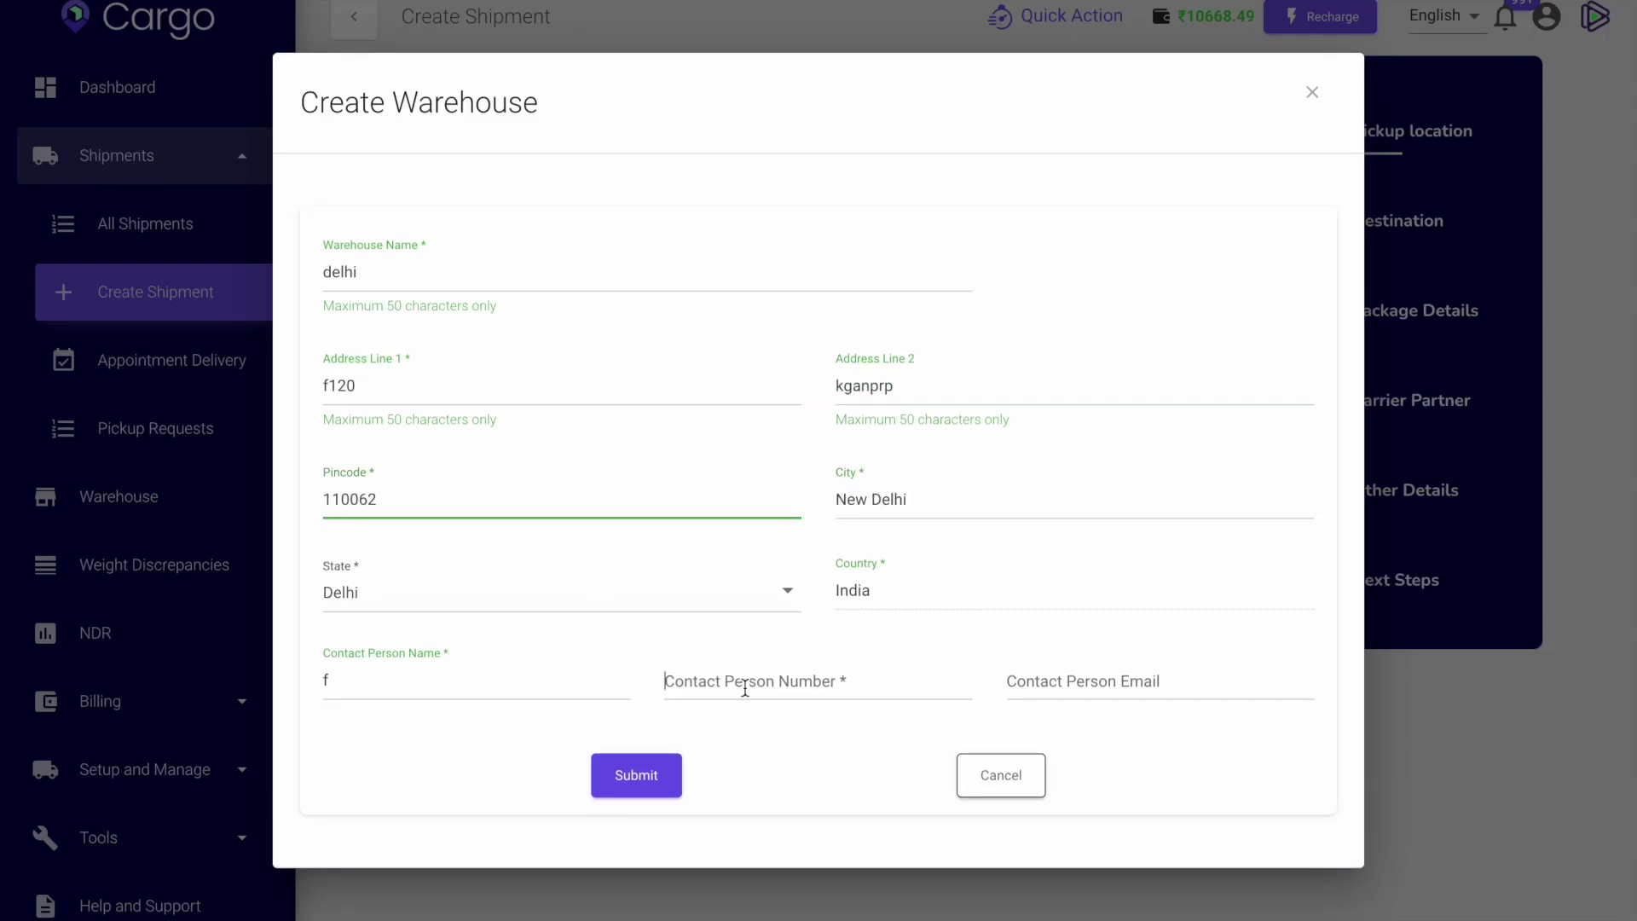
Enter the contact phone number, then select it for correction.
left_click(744, 684)
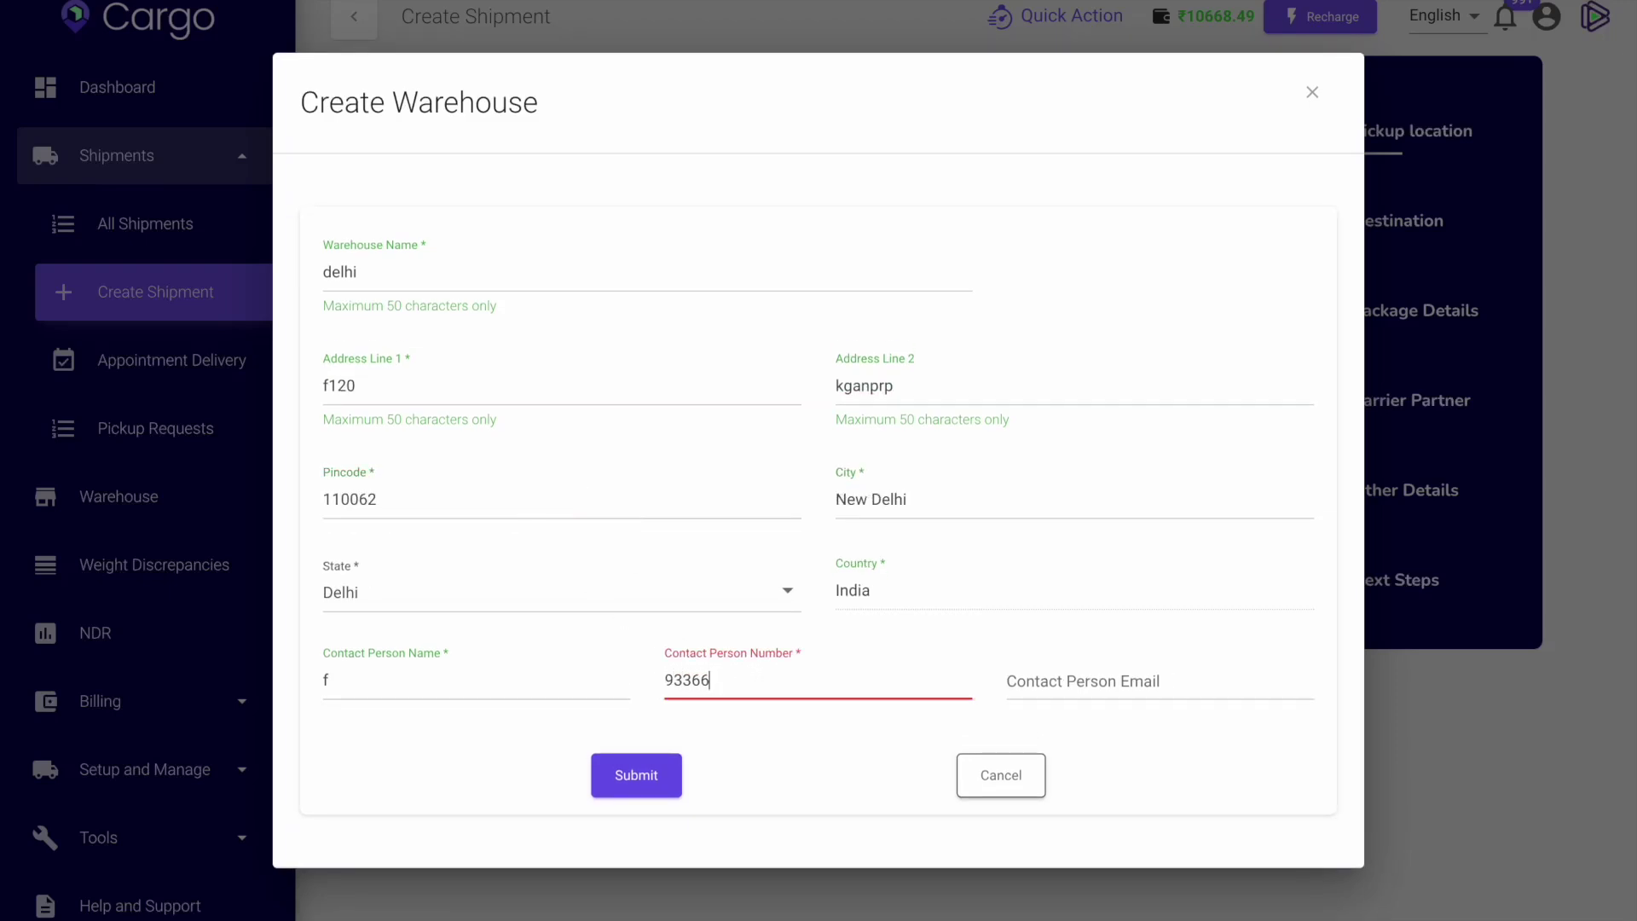
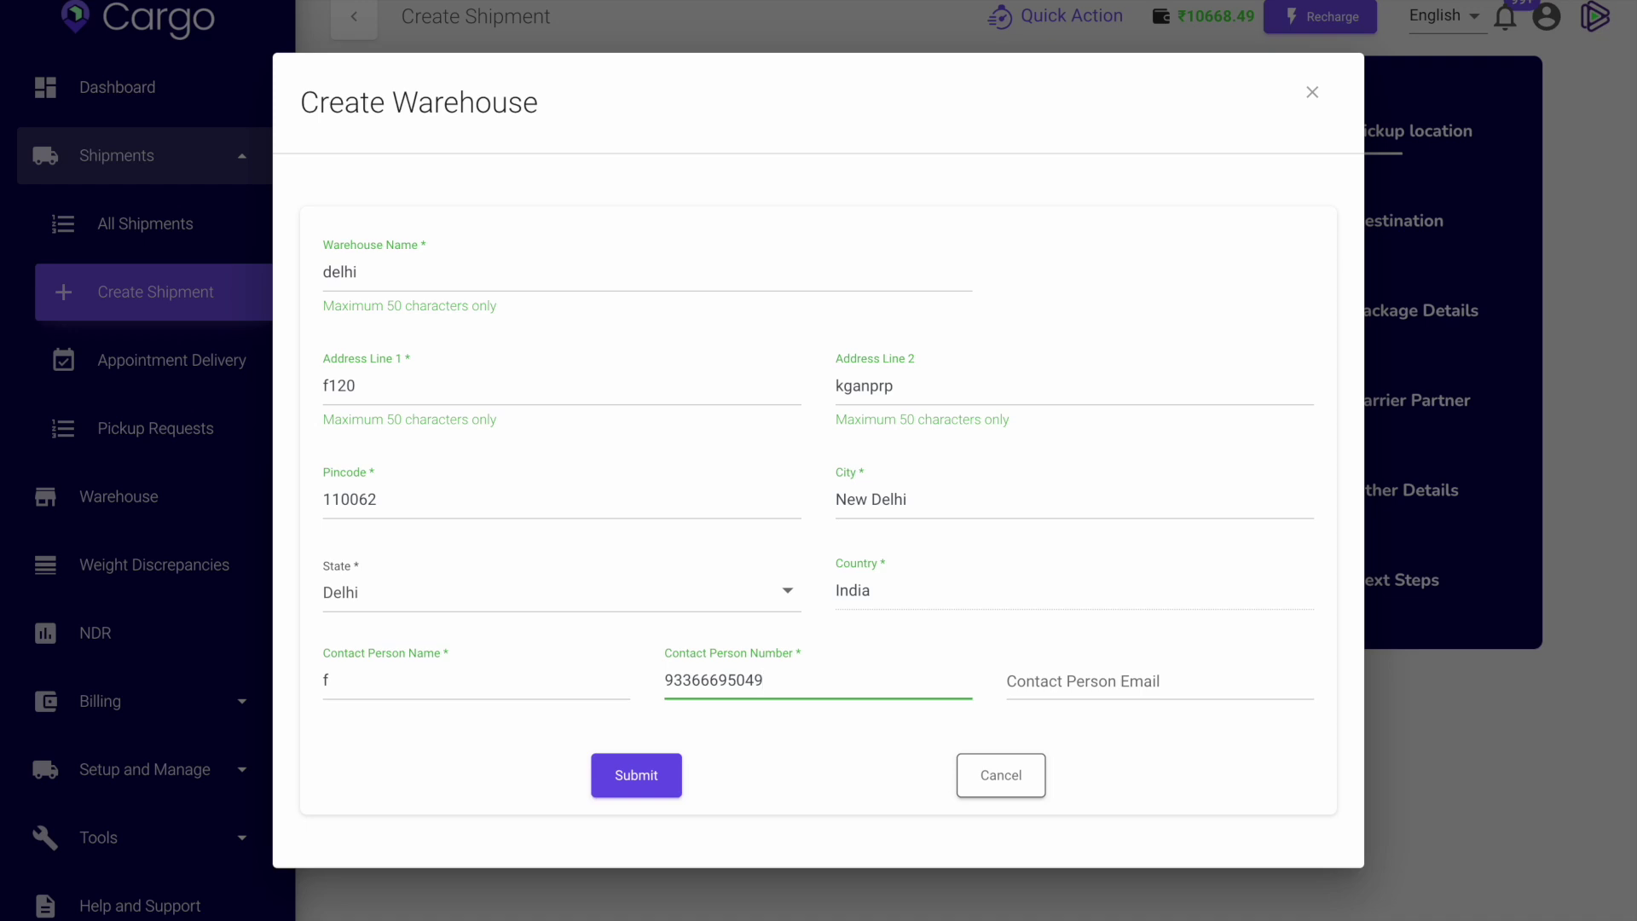
left_click_drag(807, 682, 663, 680)
Replace the contact number and contact person's name with new values.
key("BackSpace")
left_click(474, 678)
key("BackSpace")
type("dsygxygxjh")
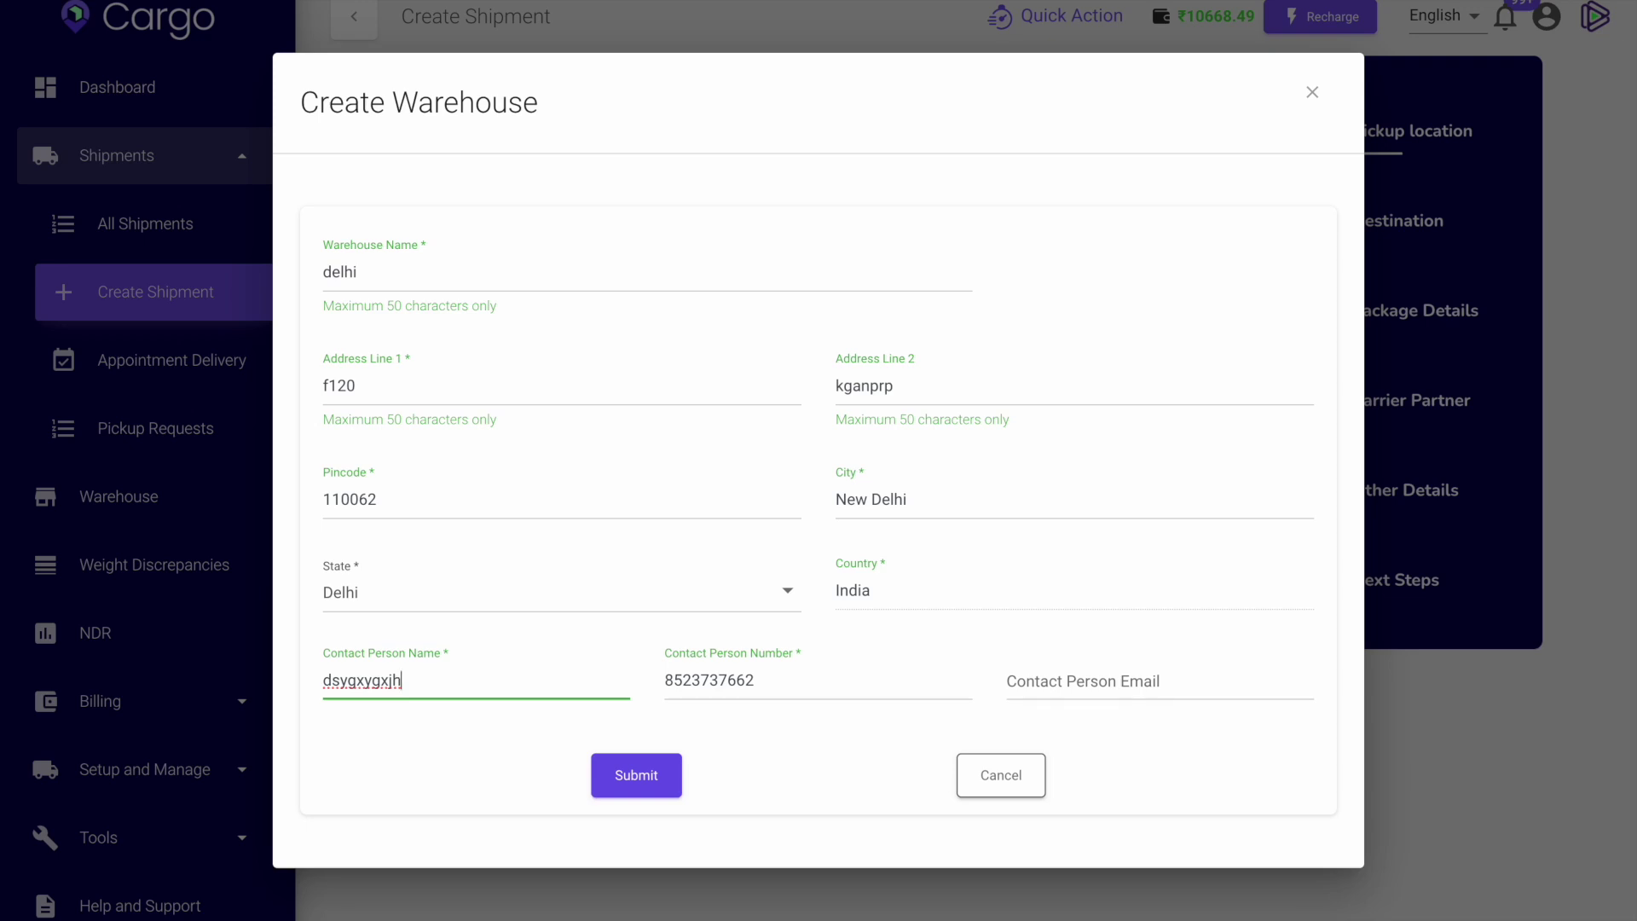
Review the address and contact fields, then cancel the Create Warehouse form unsaved.
left_click(517, 389)
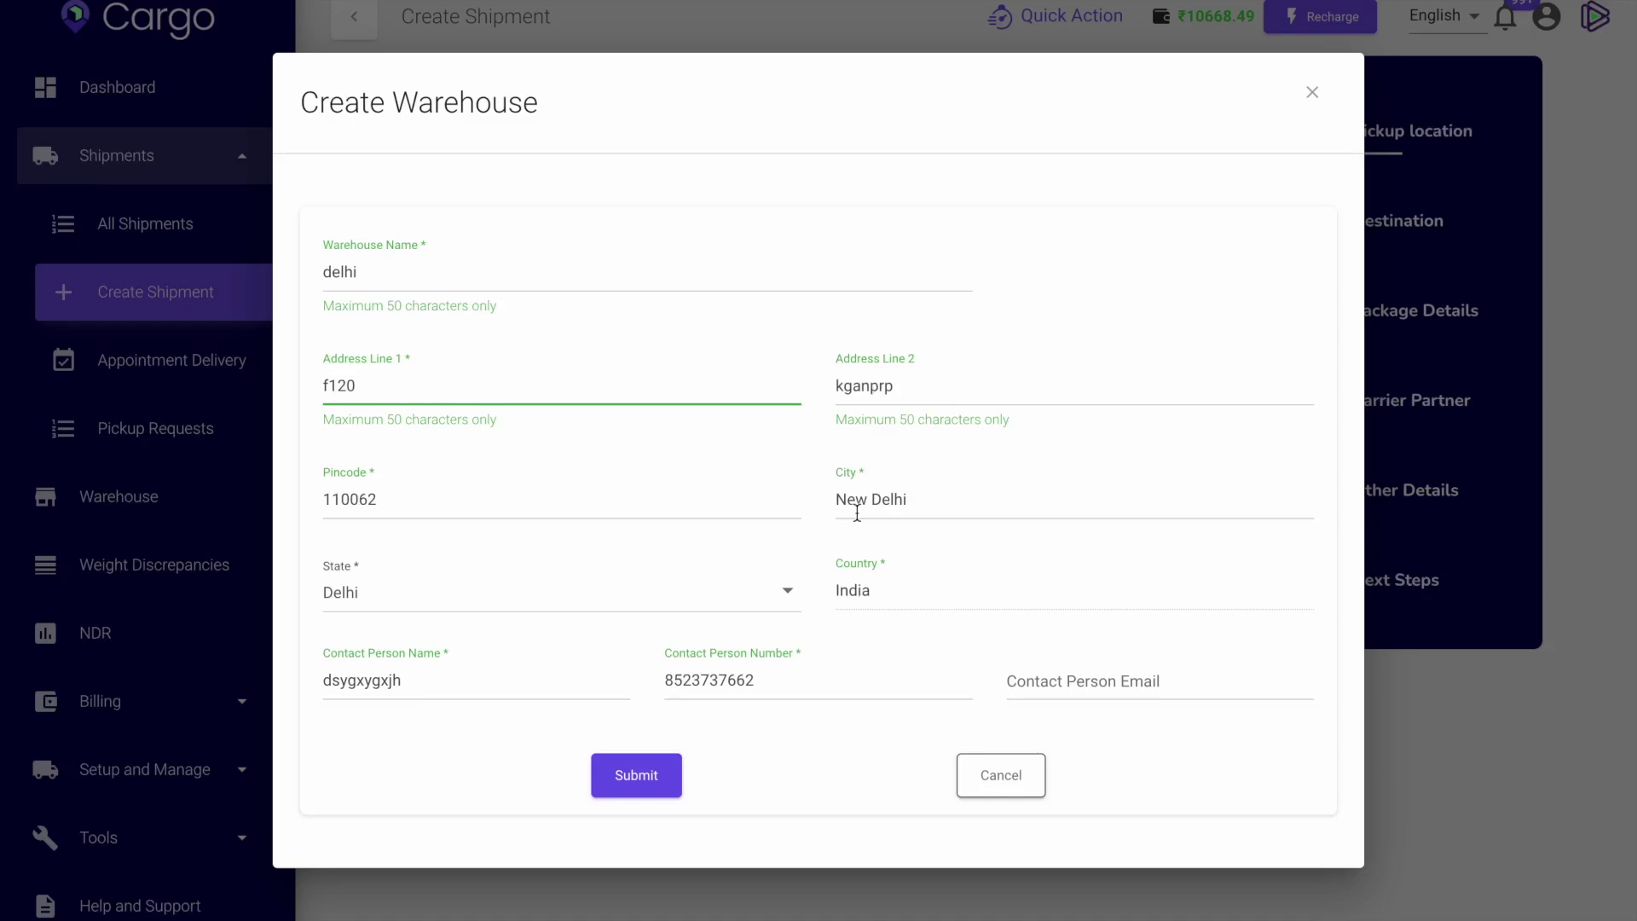
left_click(791, 684)
left_click_drag(792, 684, 652, 687)
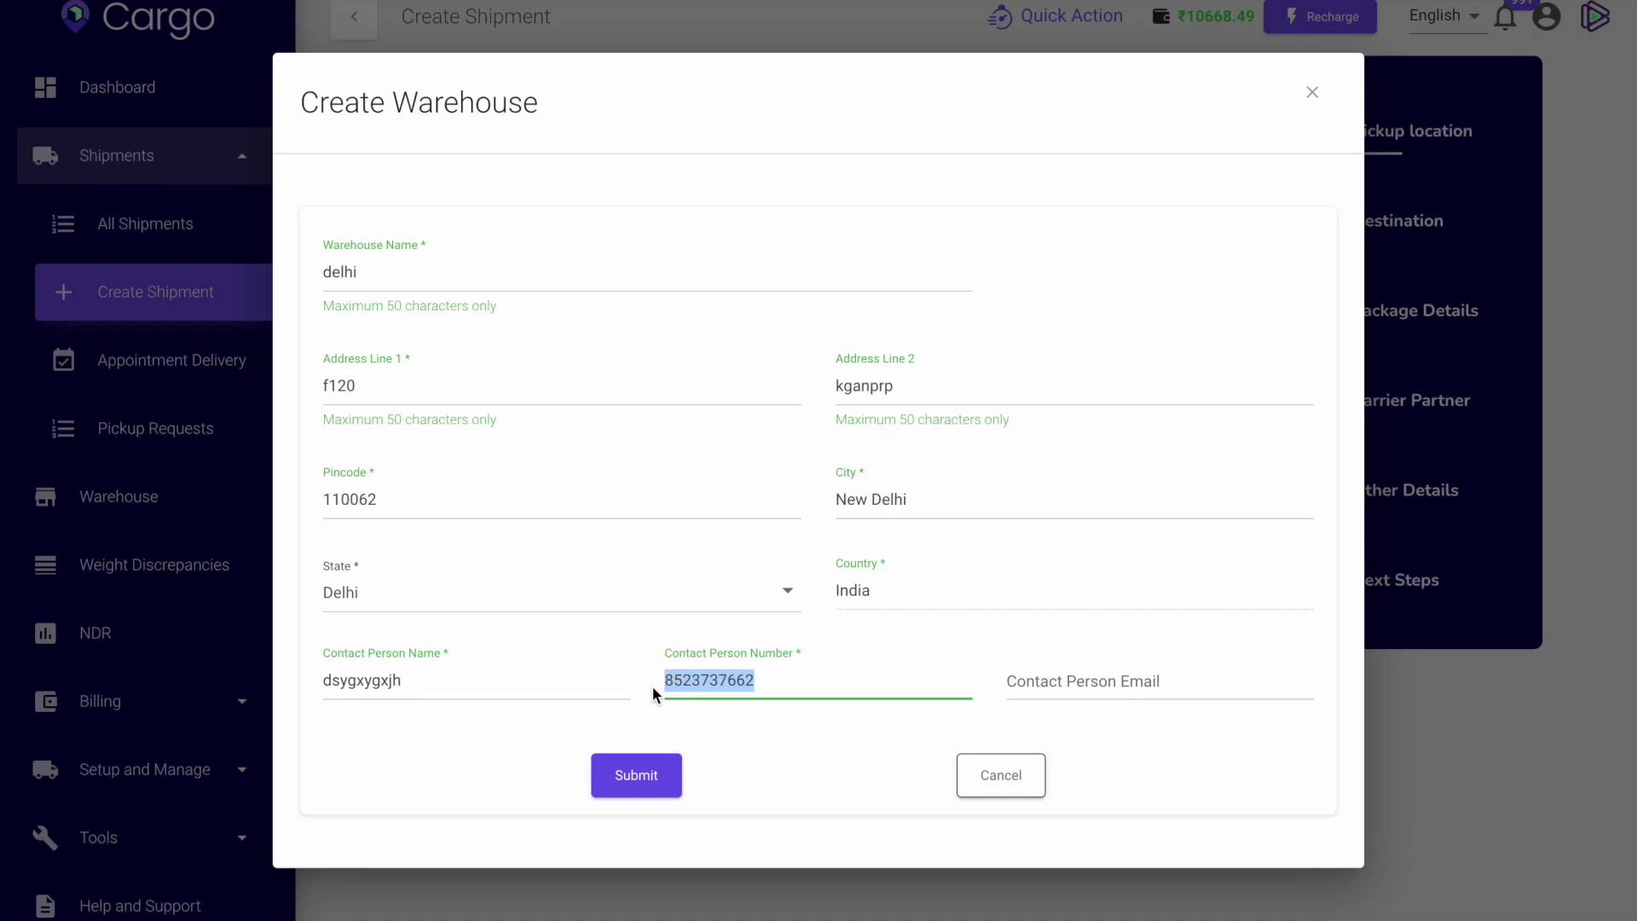
left_click(811, 683)
left_click(458, 685)
left_click_drag(446, 680, 236, 690)
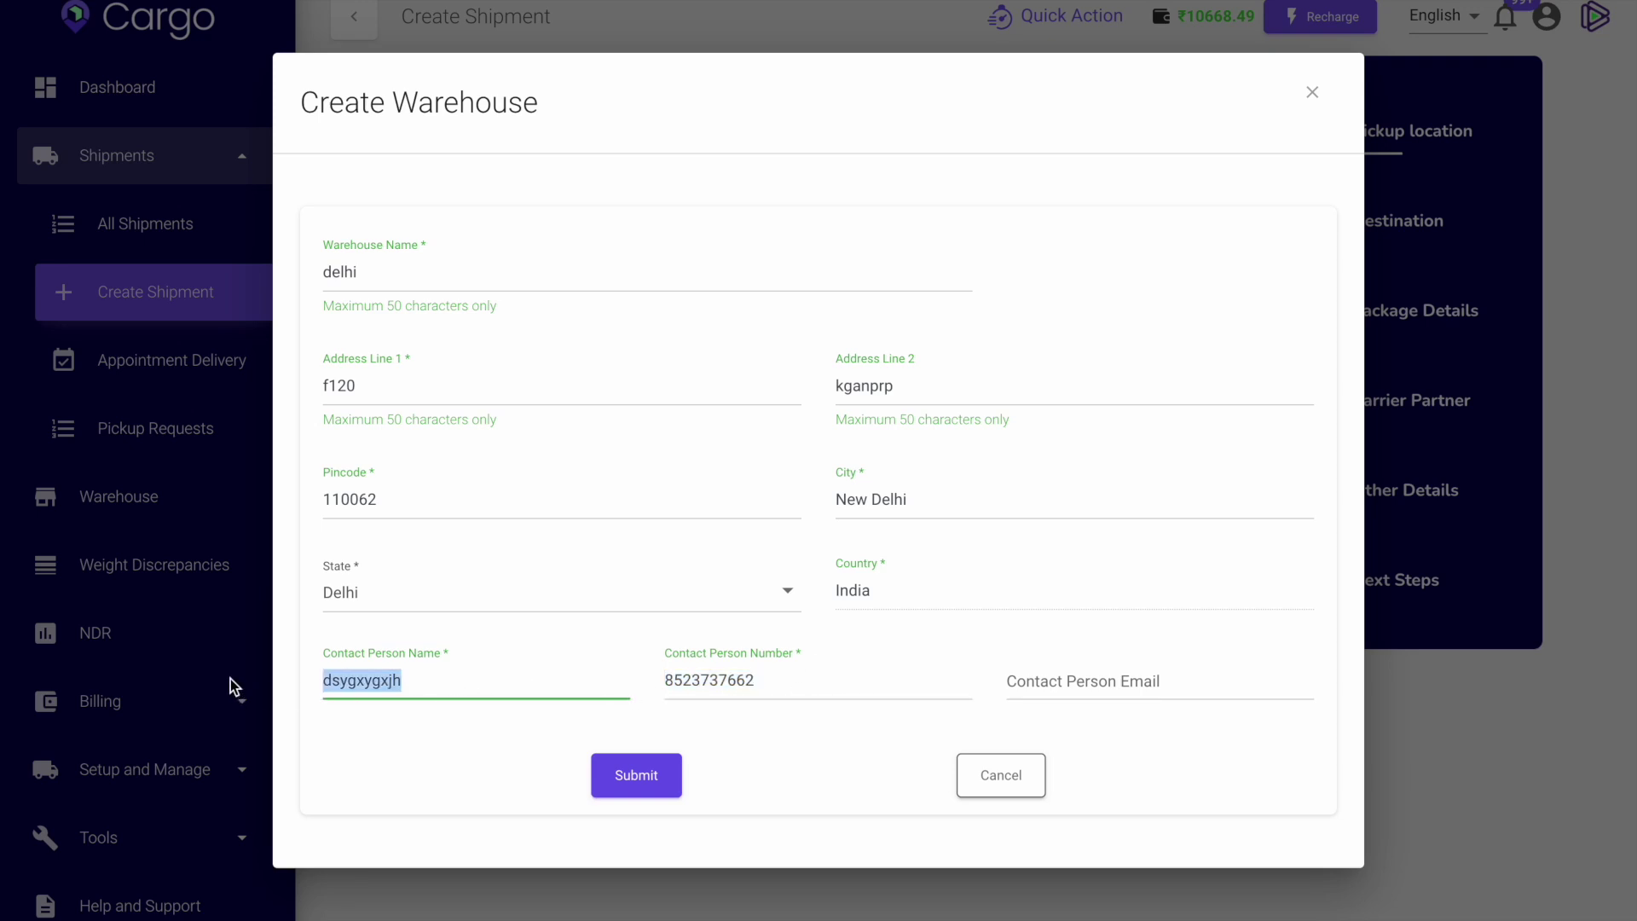
left_click(915, 388)
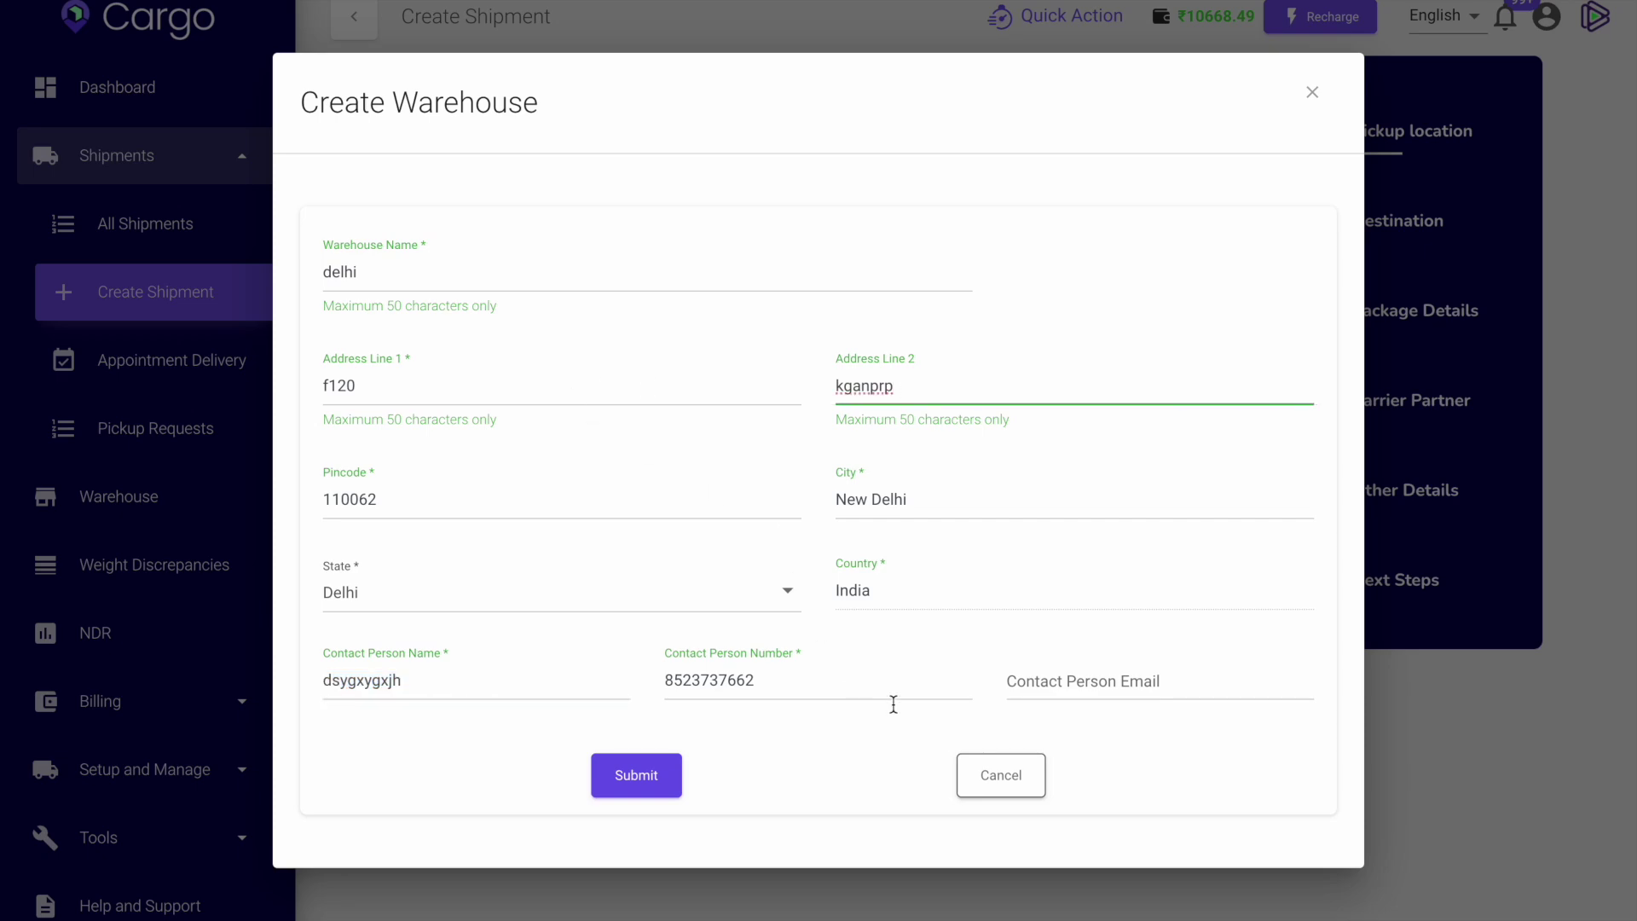
left_click(972, 771)
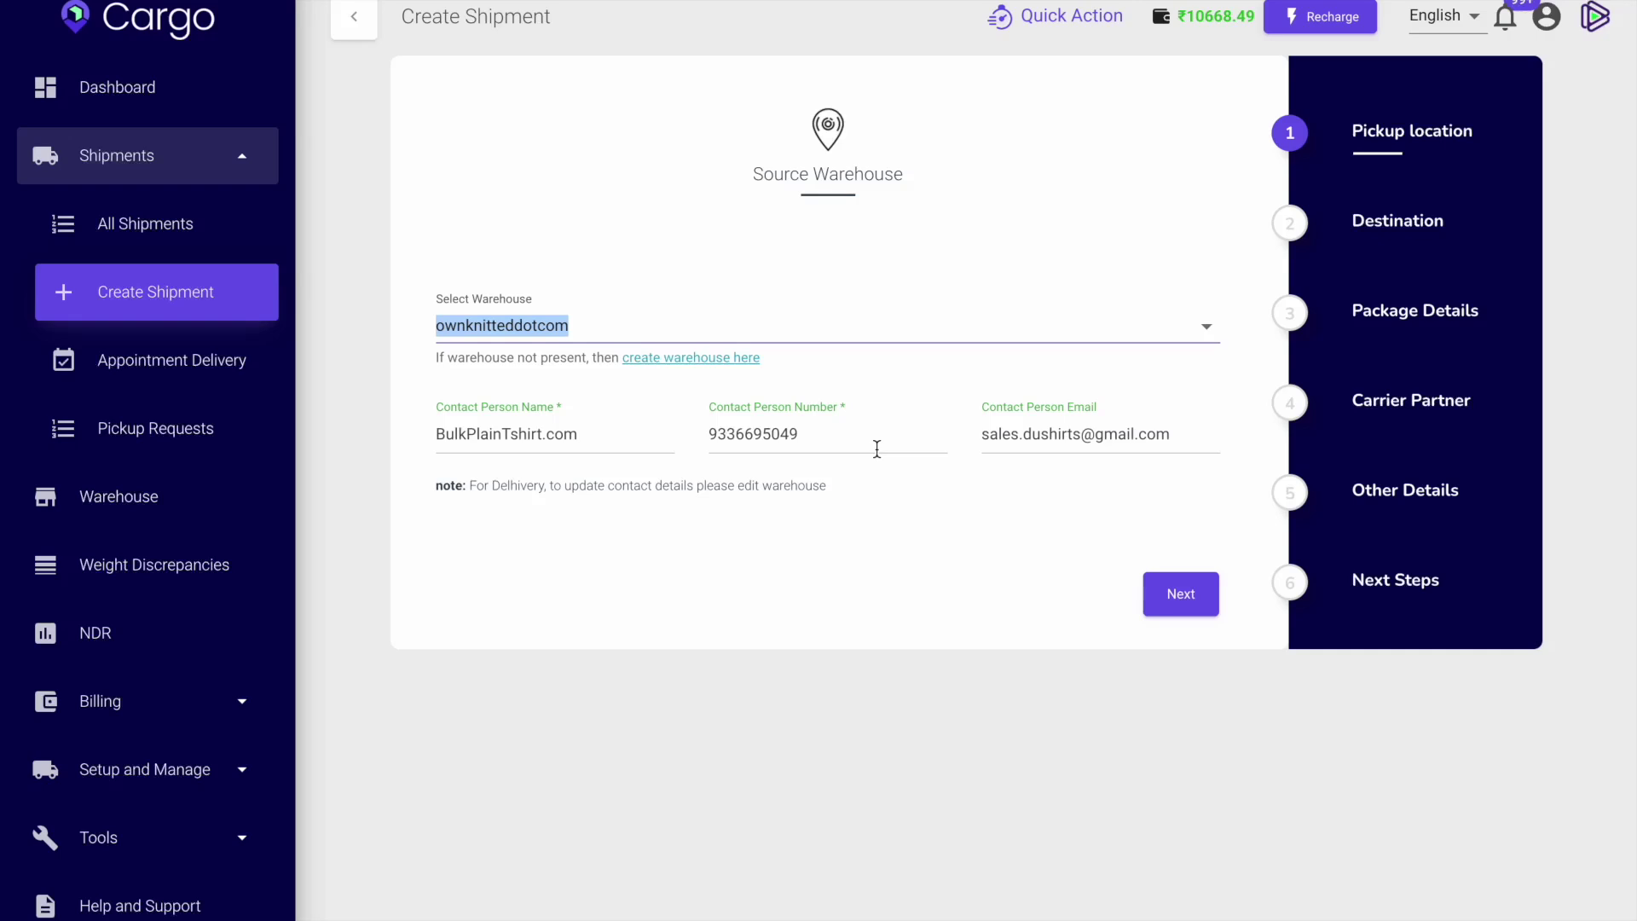
Continue to the destination step and back out of adding a new warehouse.
left_click(1182, 596)
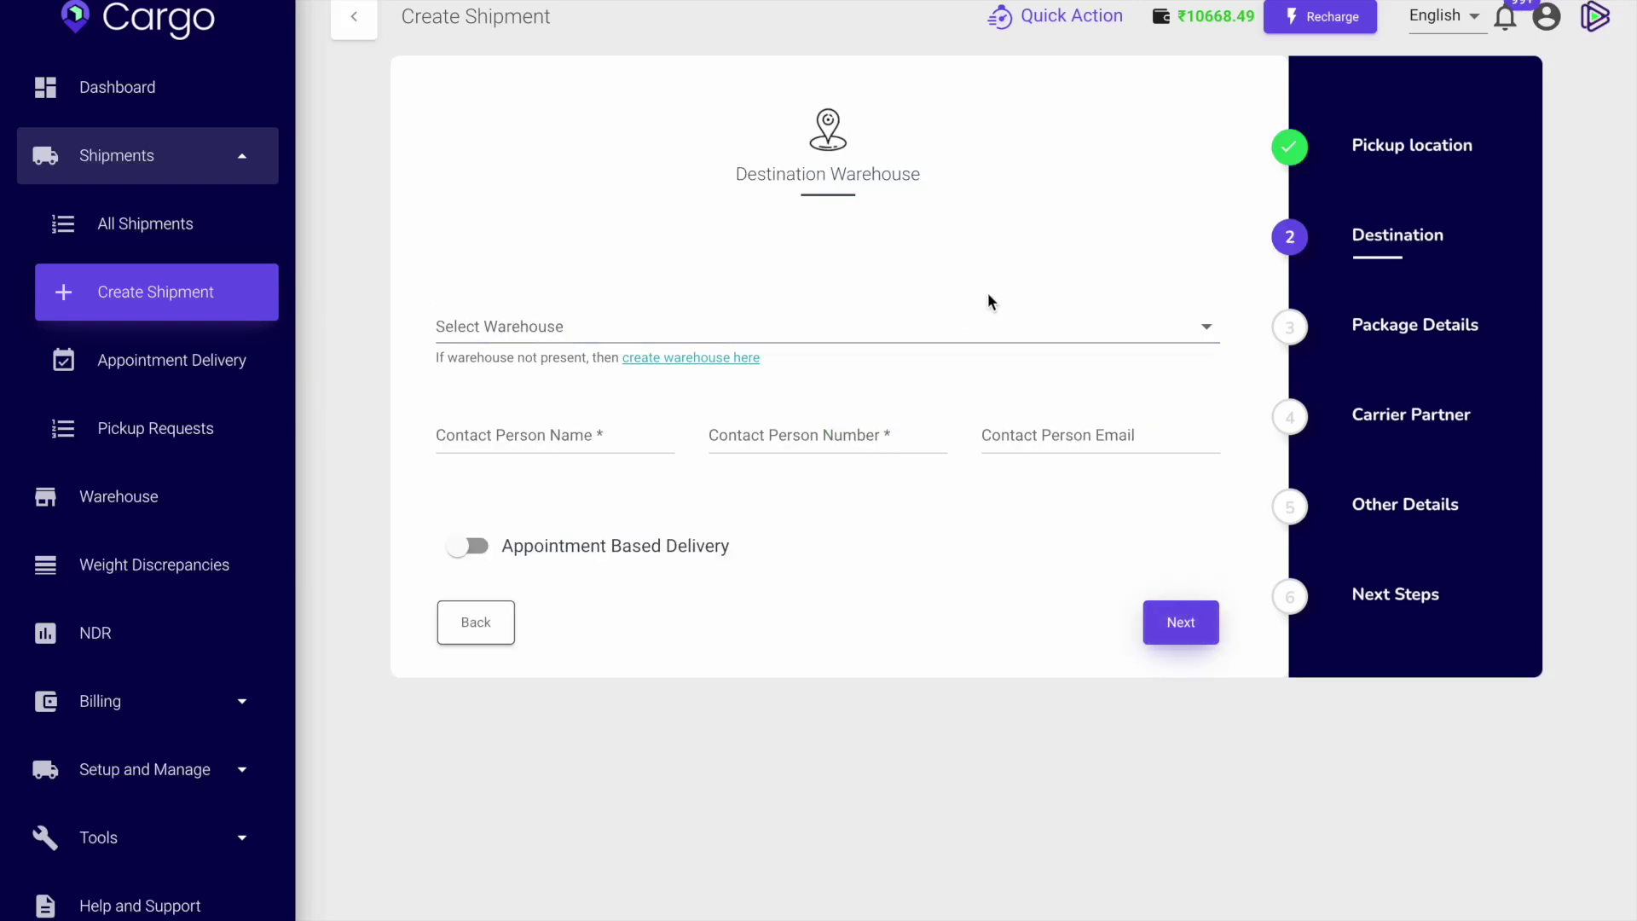
left_click(726, 359)
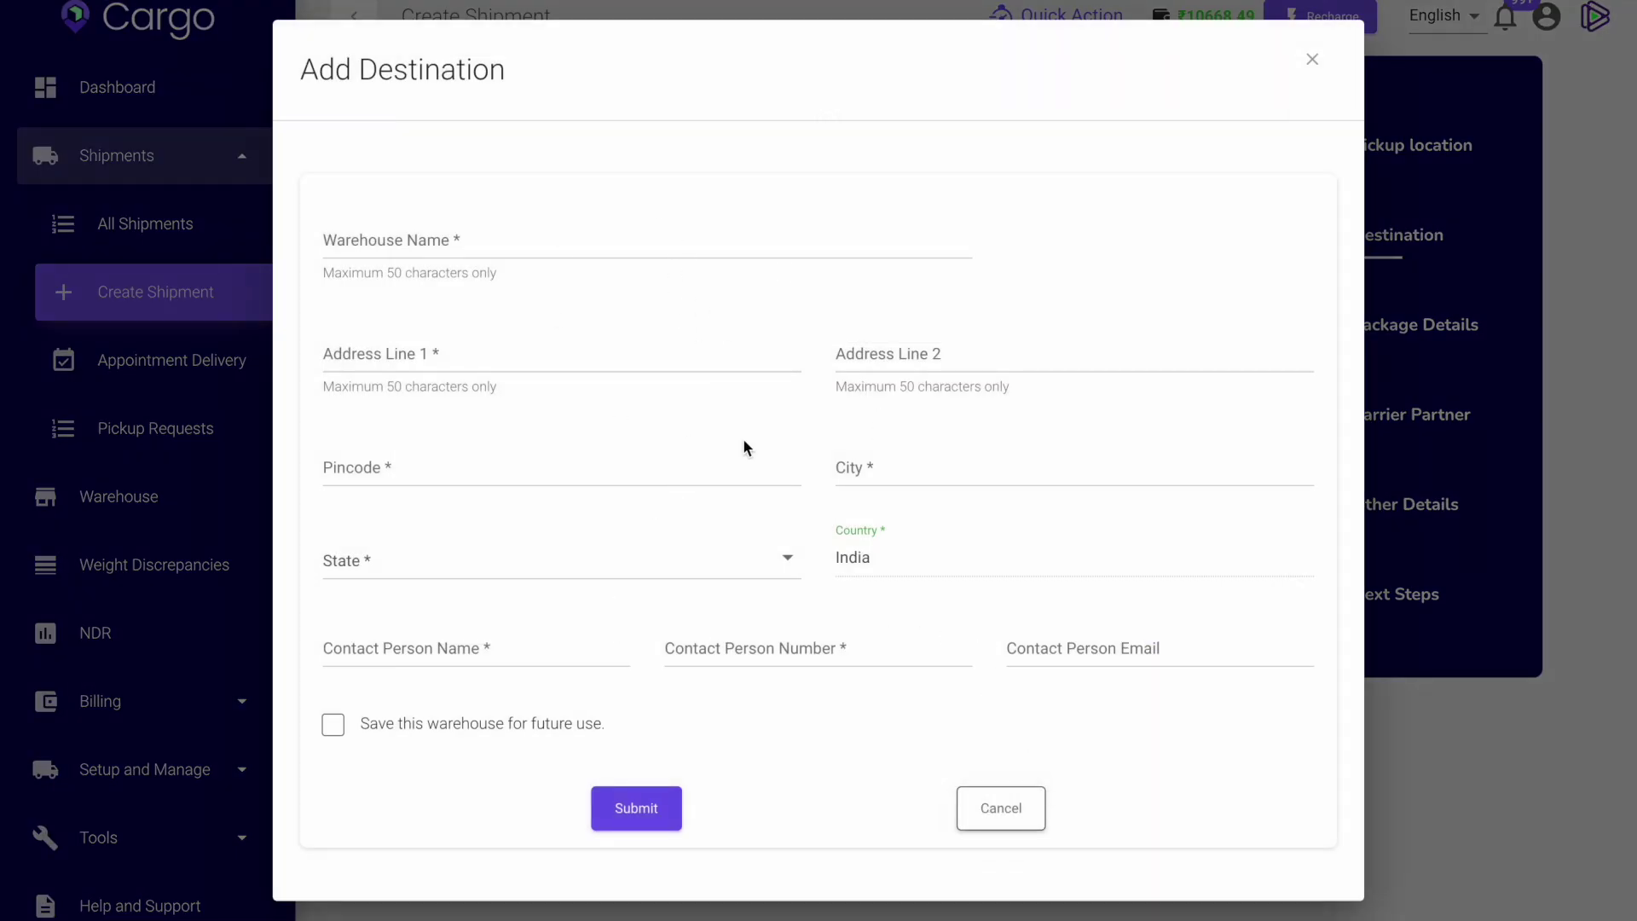
left_click(1040, 810)
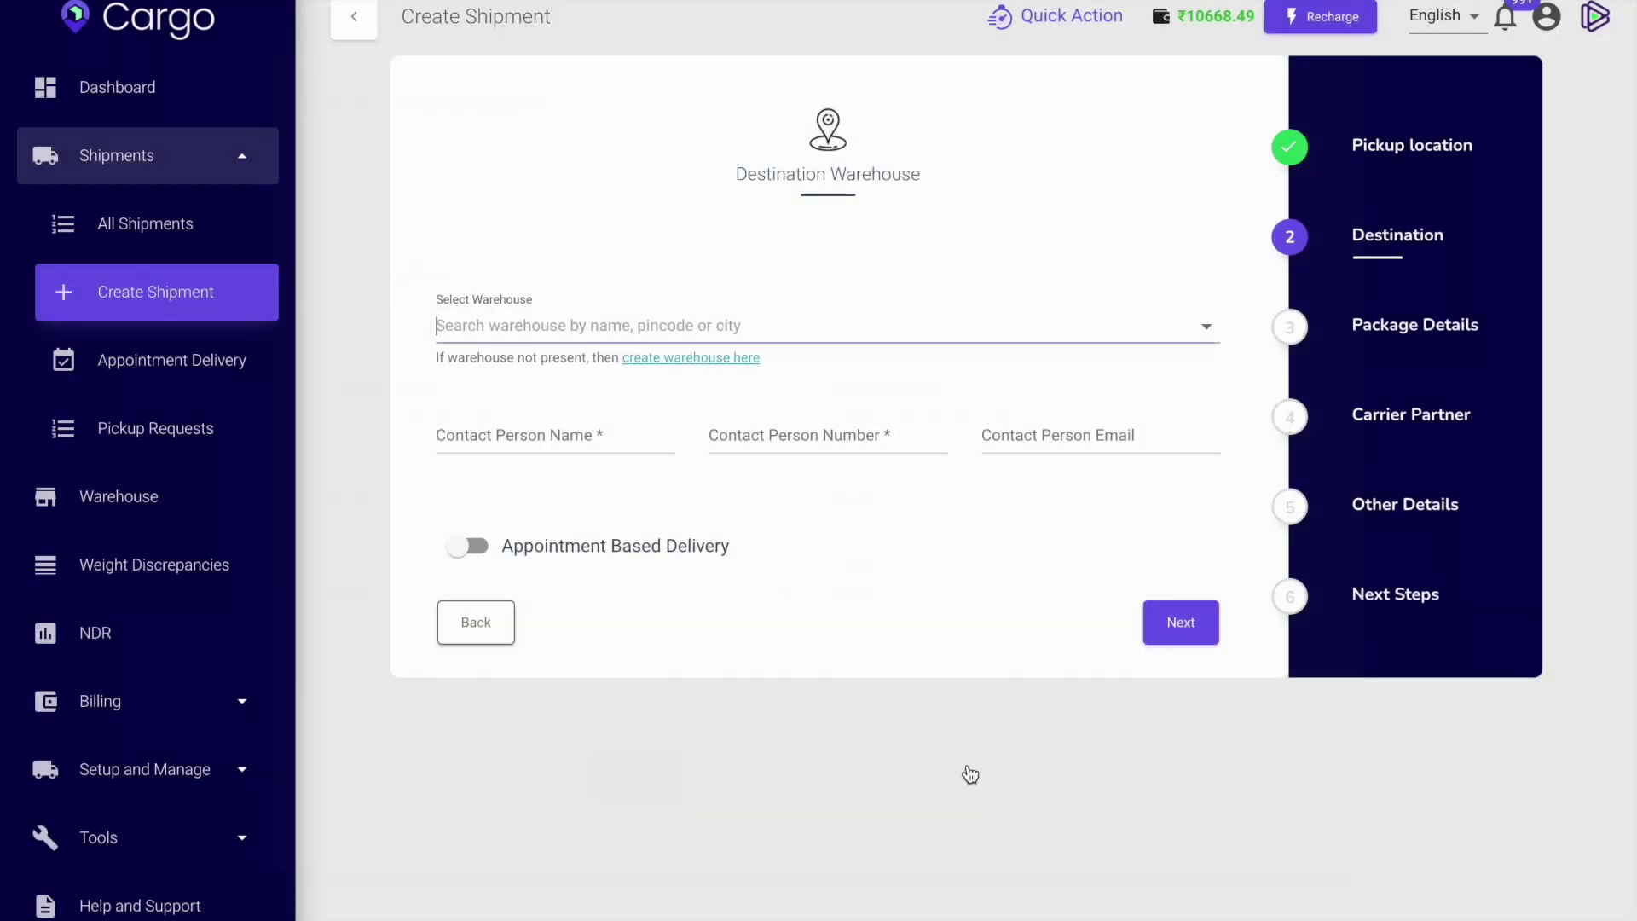
Choose Azad Traders as the destination warehouse and proceed to Package Details.
left_click(839, 325)
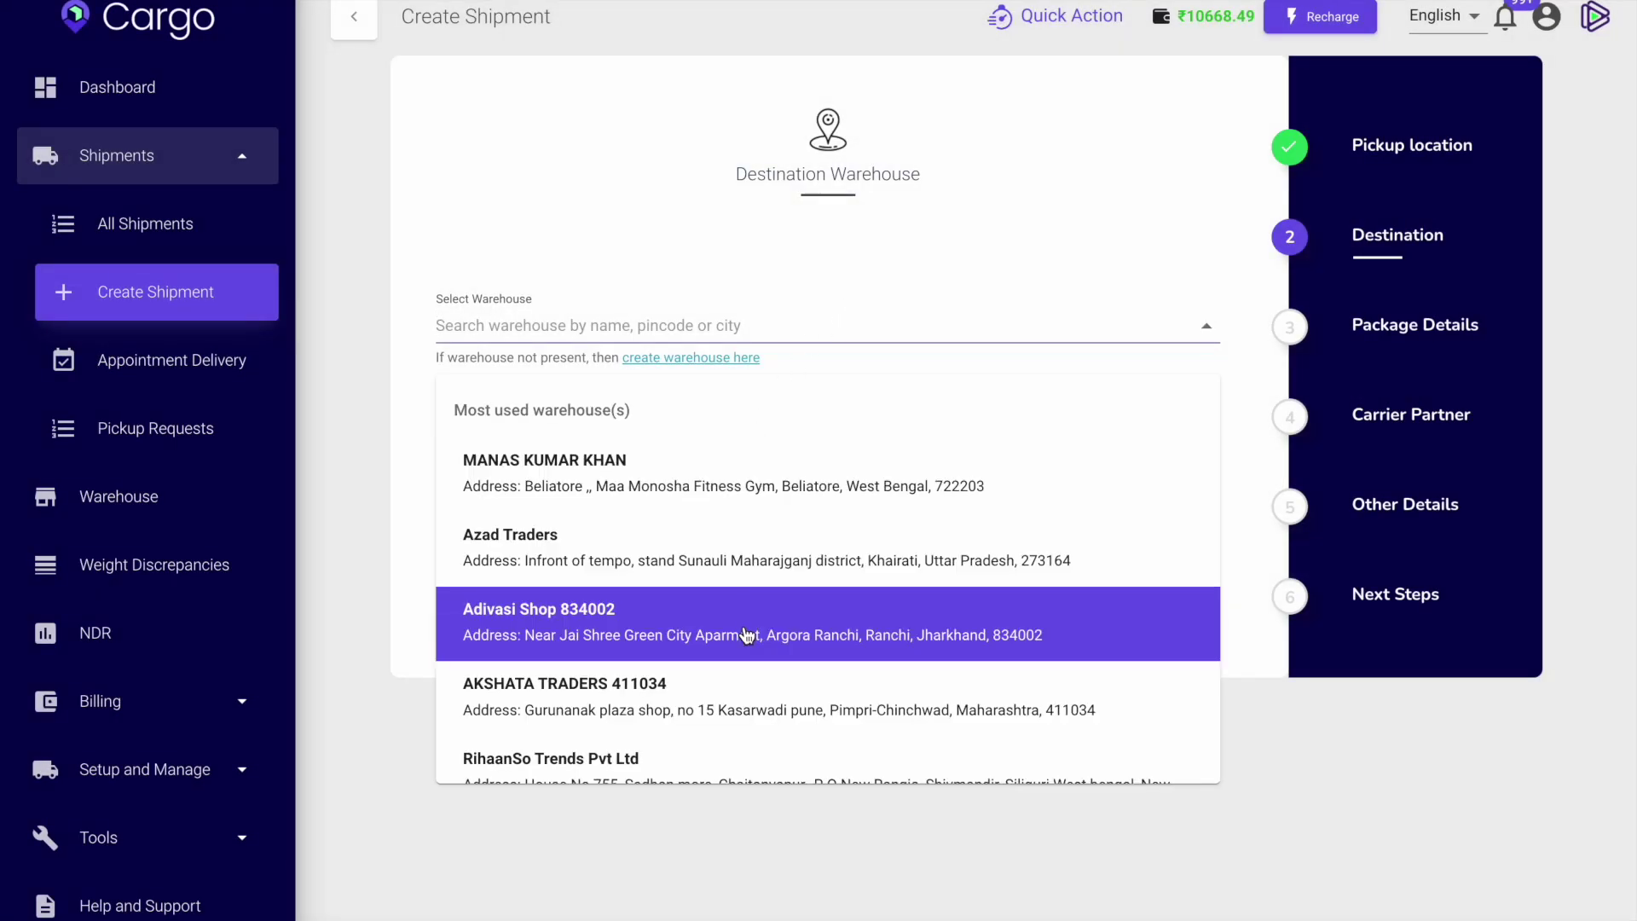
left_click(758, 534)
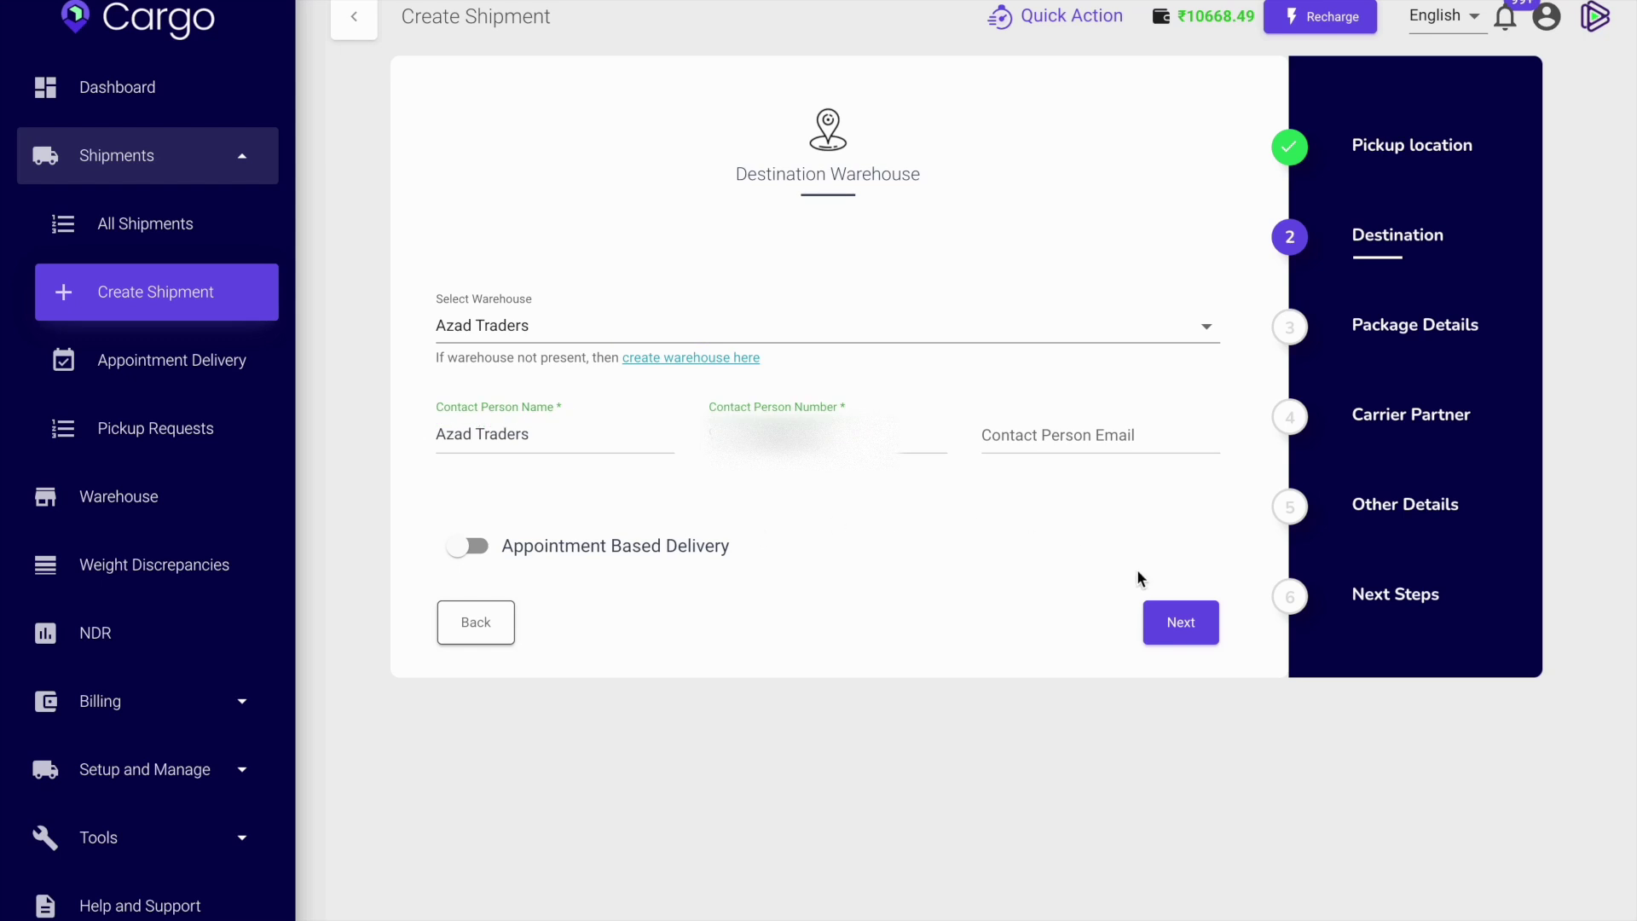
left_click(1176, 617)
left_click(485, 391)
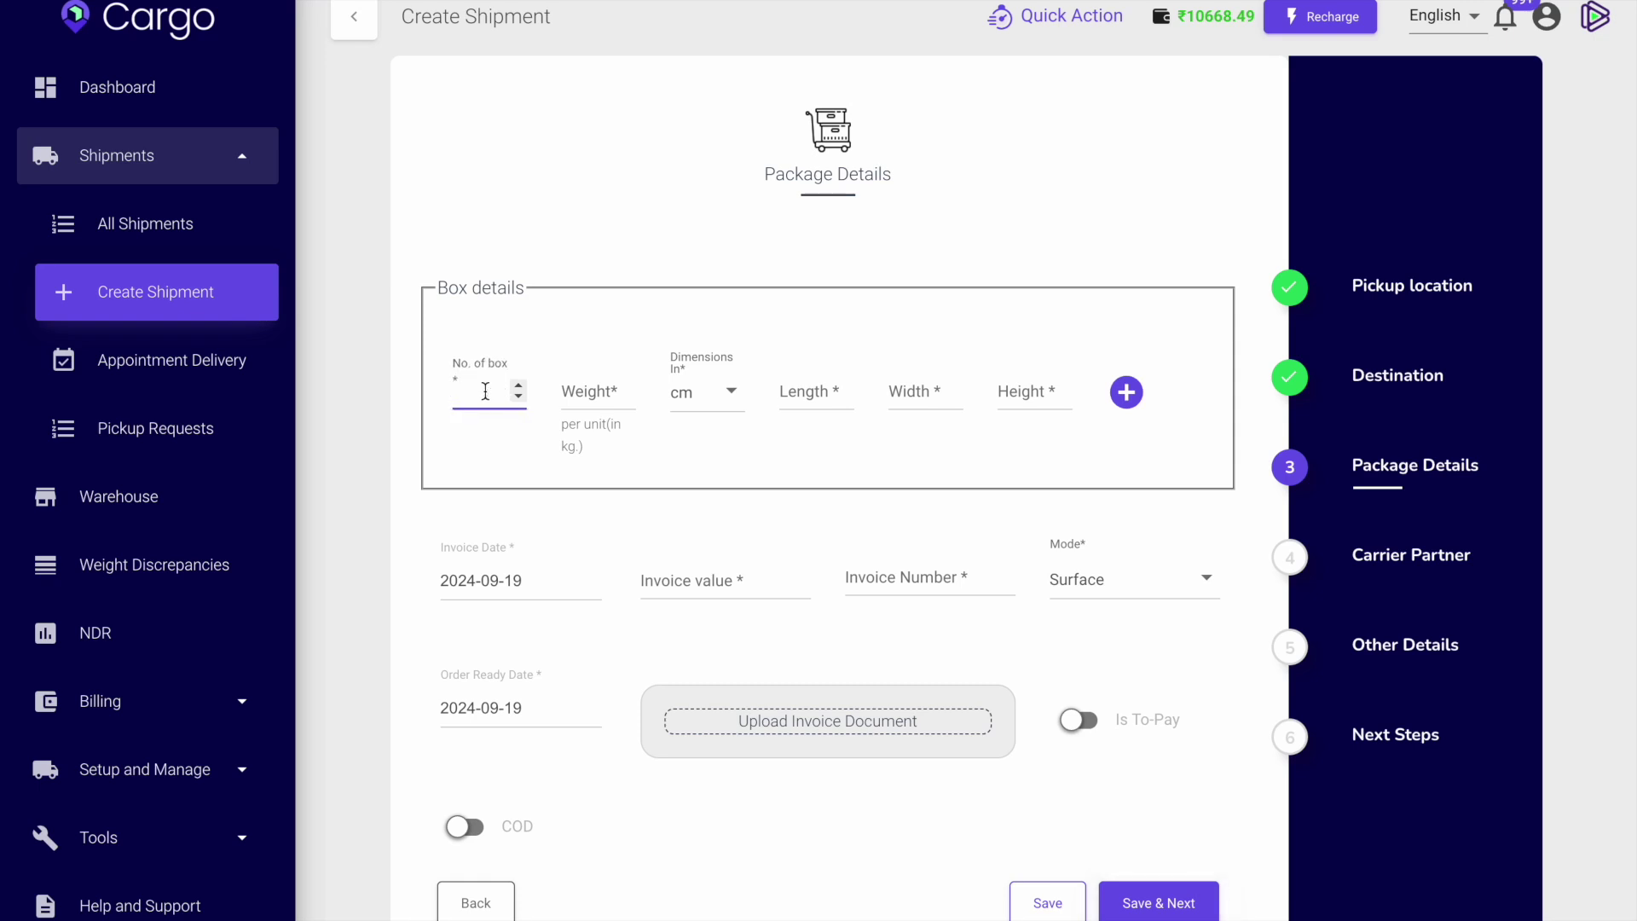
Enter 3 boxes weighing 33 kg each, sized 10 × 36 × 40 cm.
type("3")
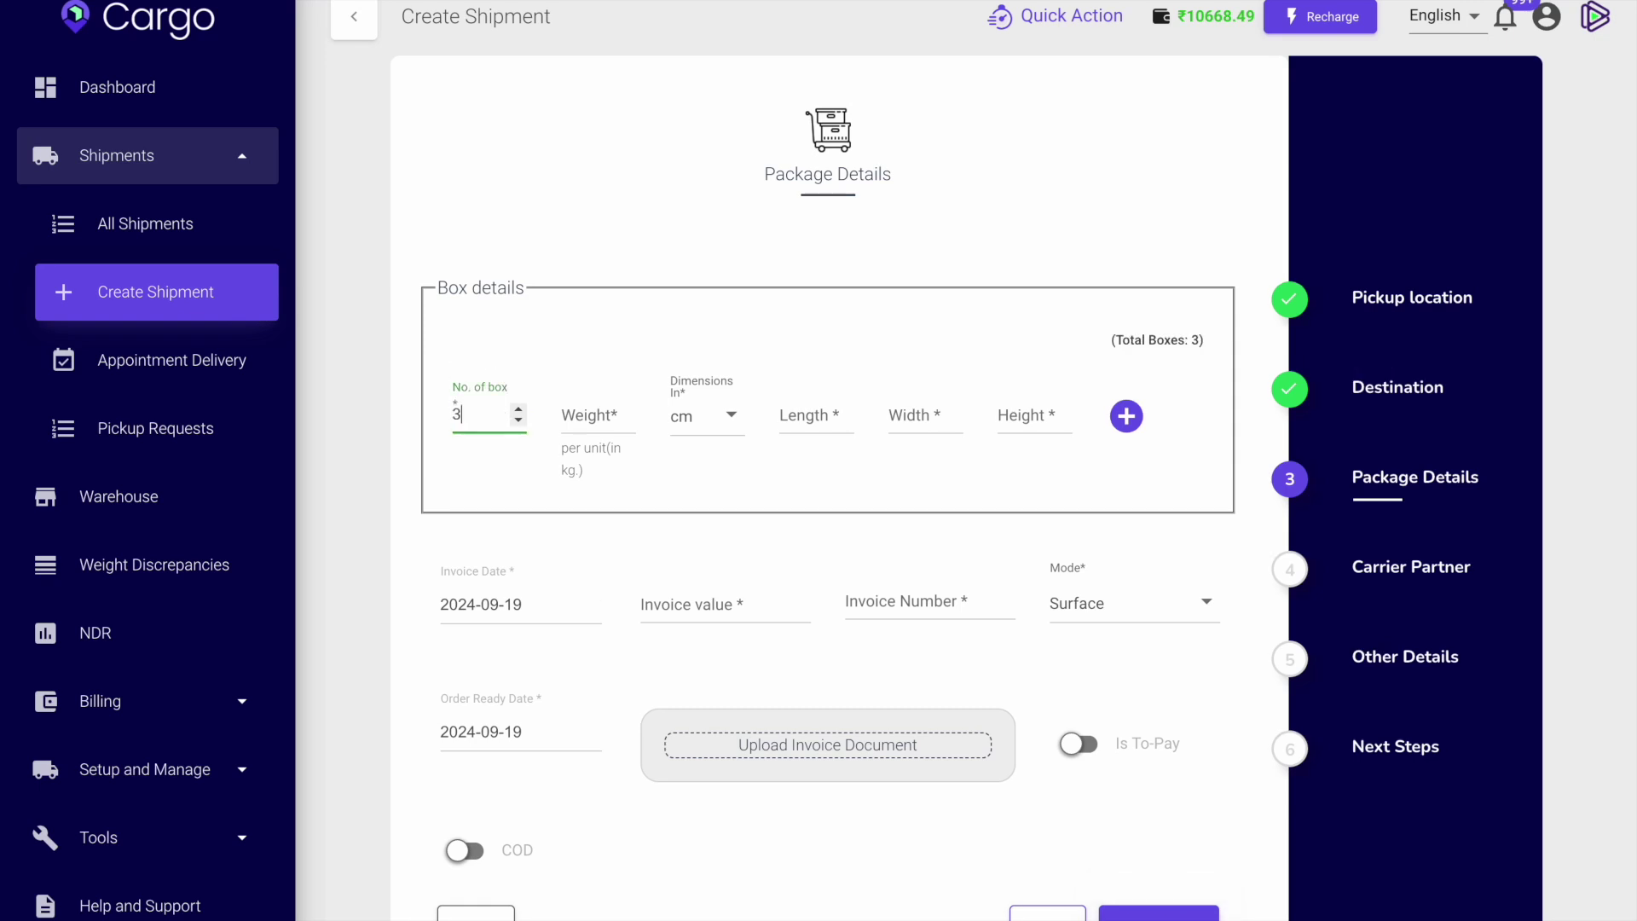
left_click(572, 406)
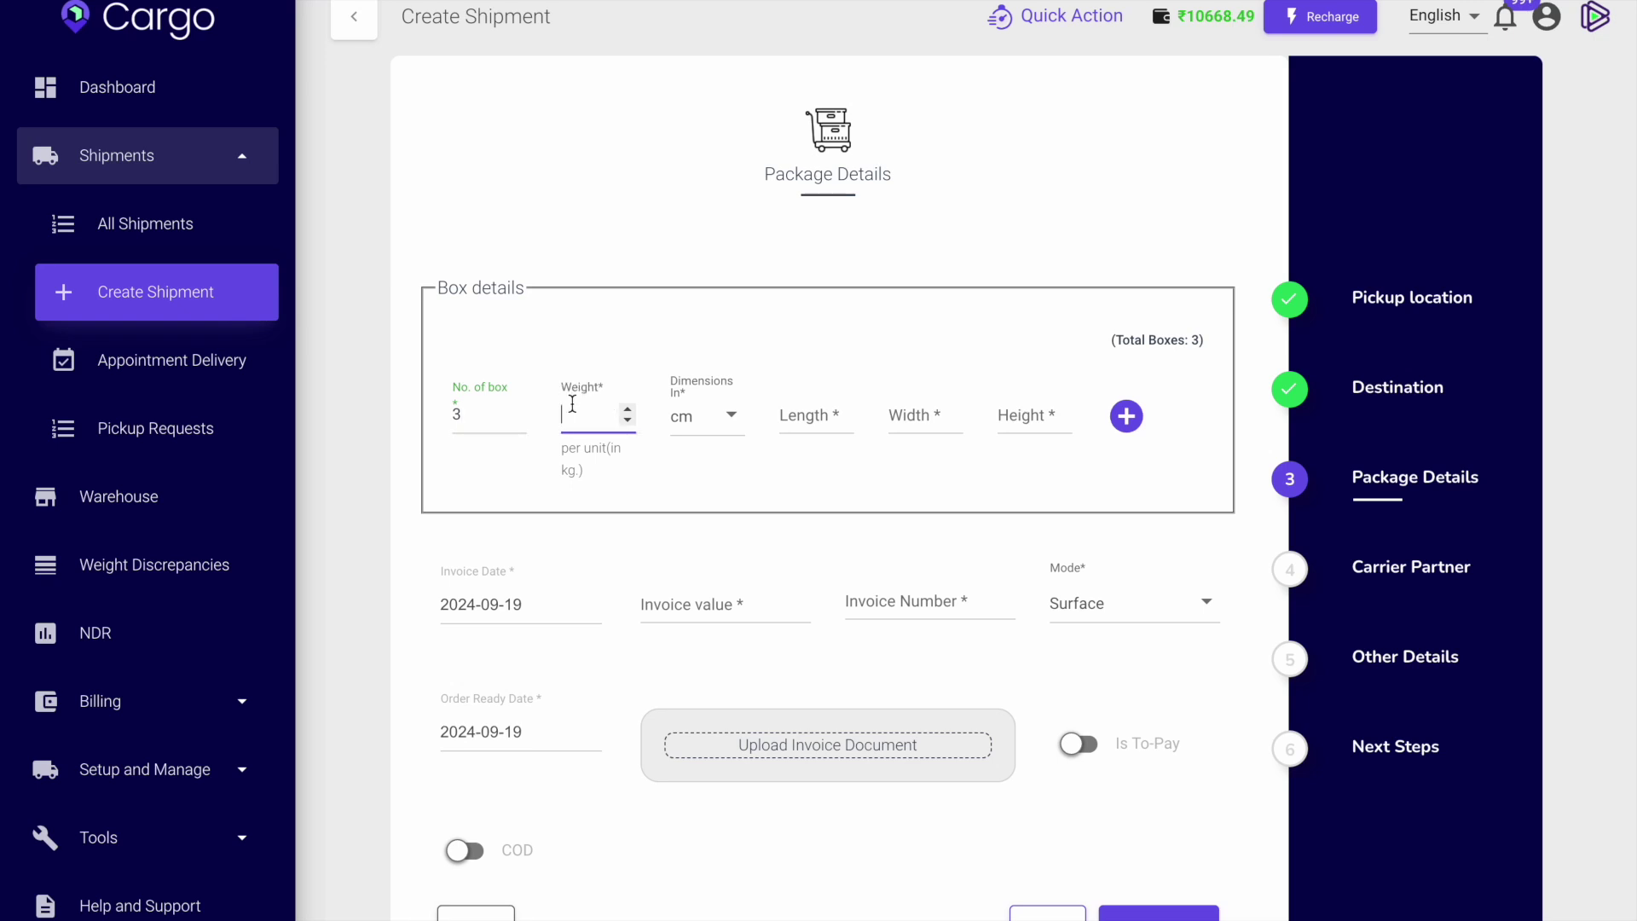
type("33")
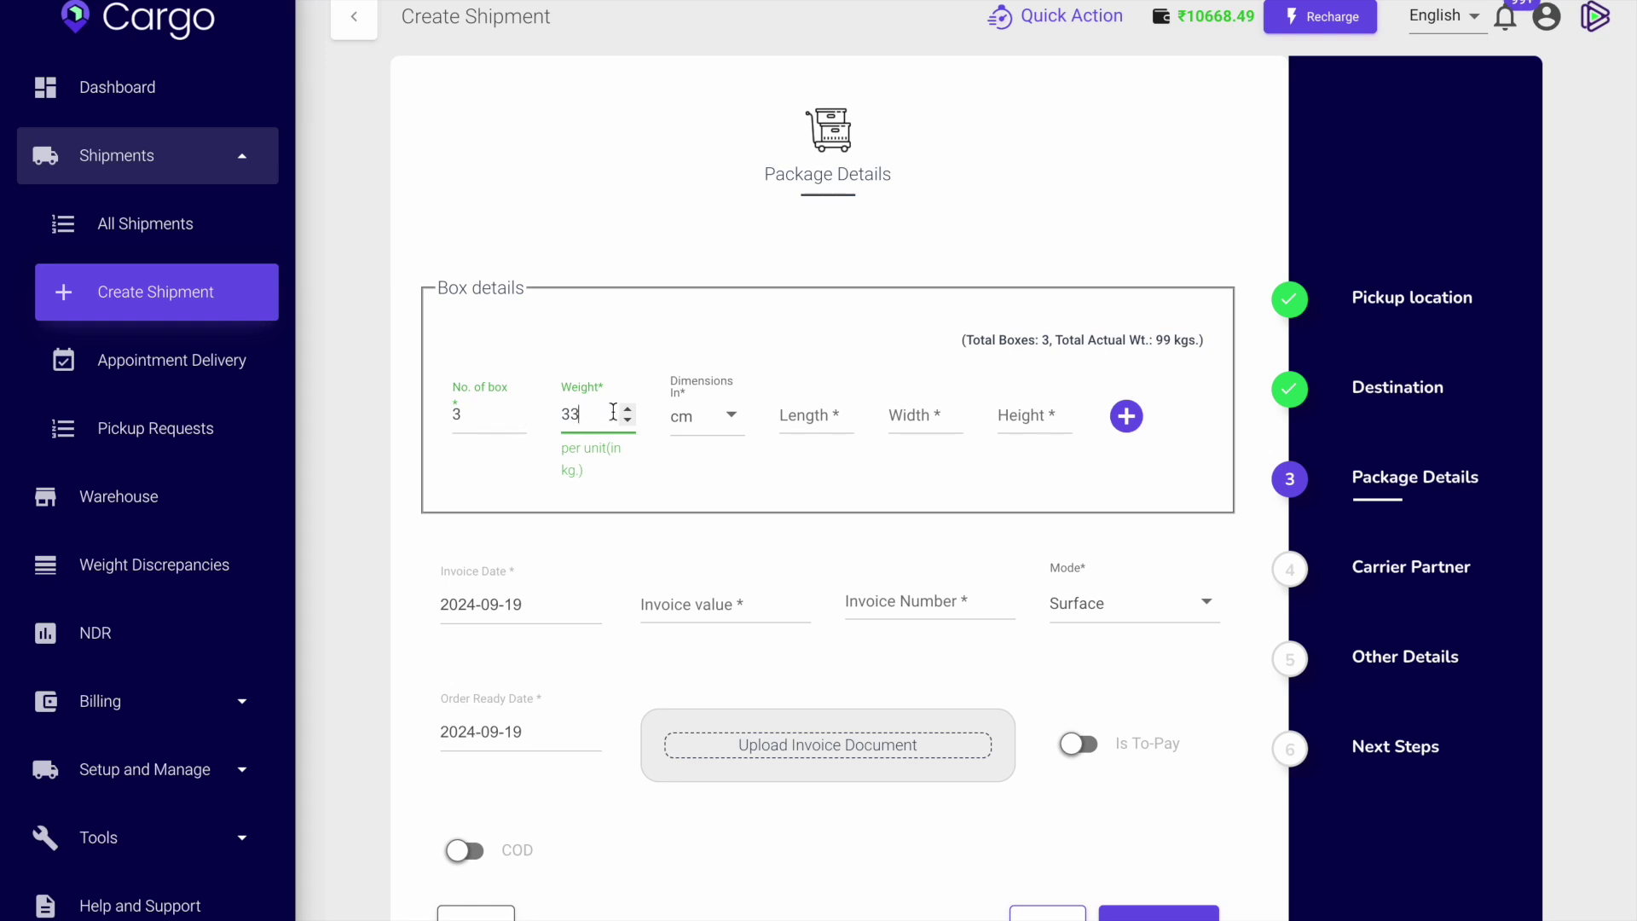
left_click(822, 422)
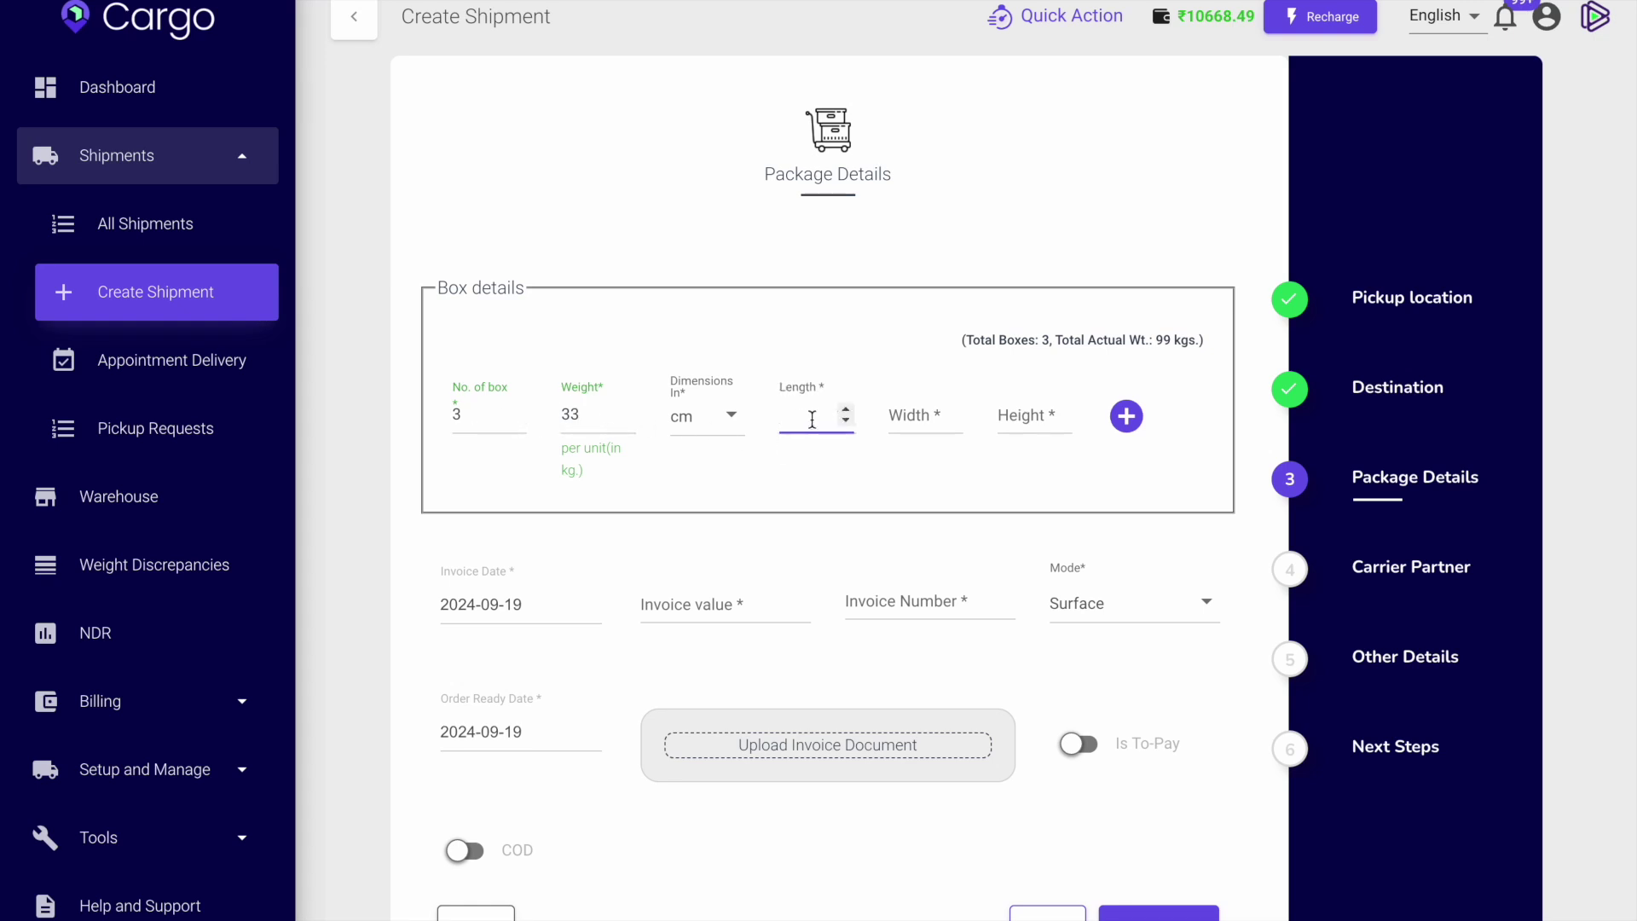
type("10")
left_click(921, 408)
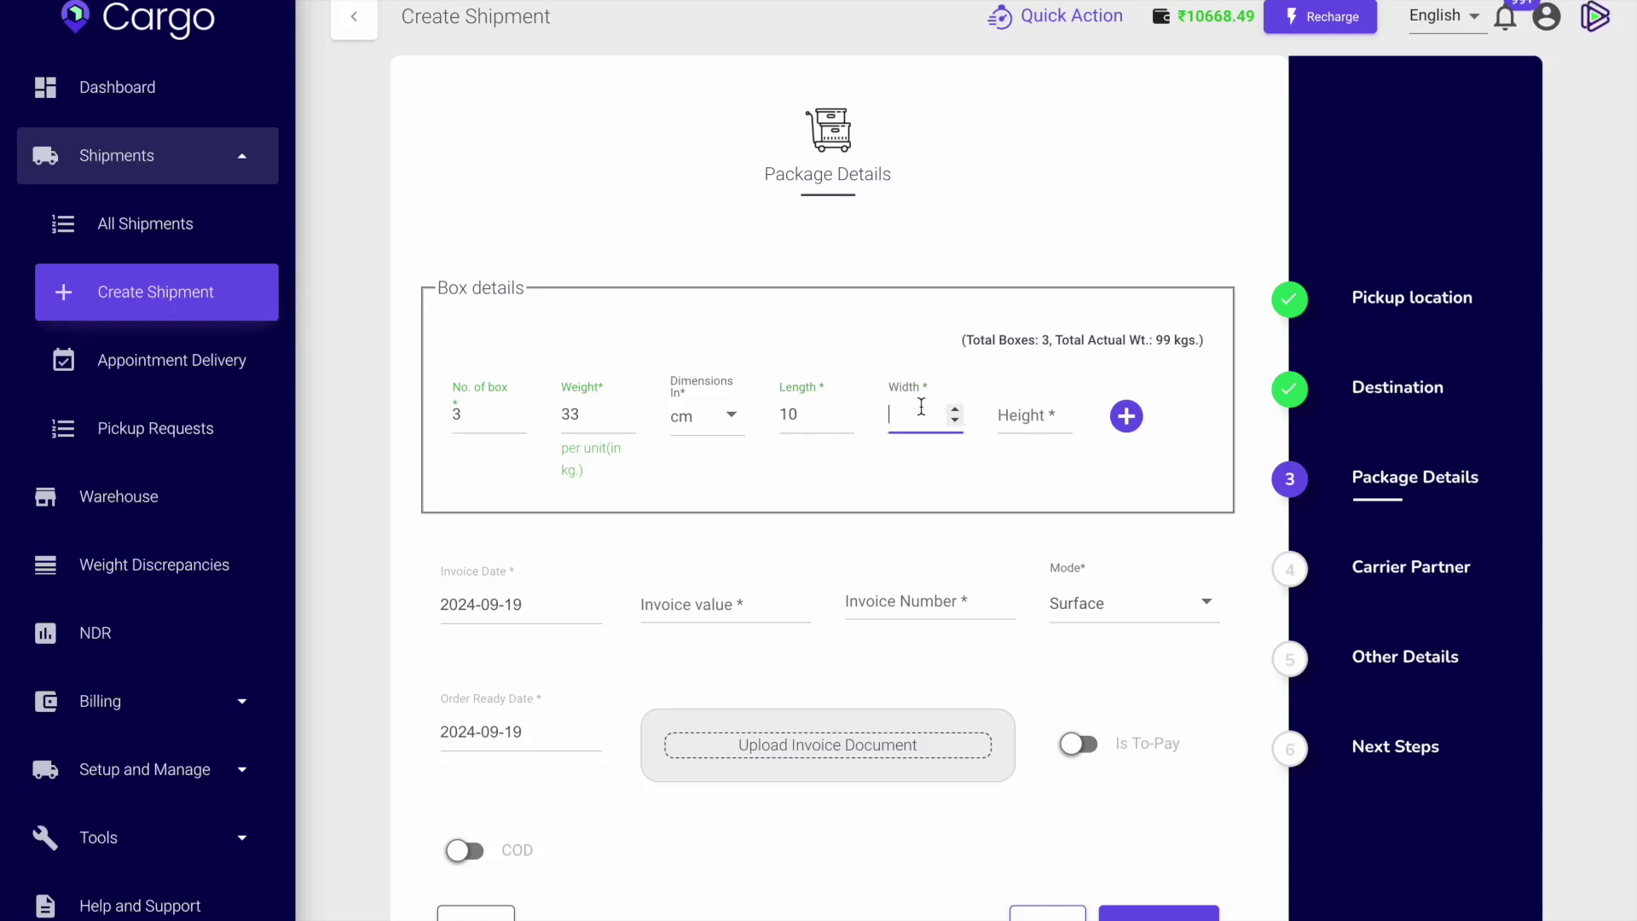
type("36")
left_click(1013, 413)
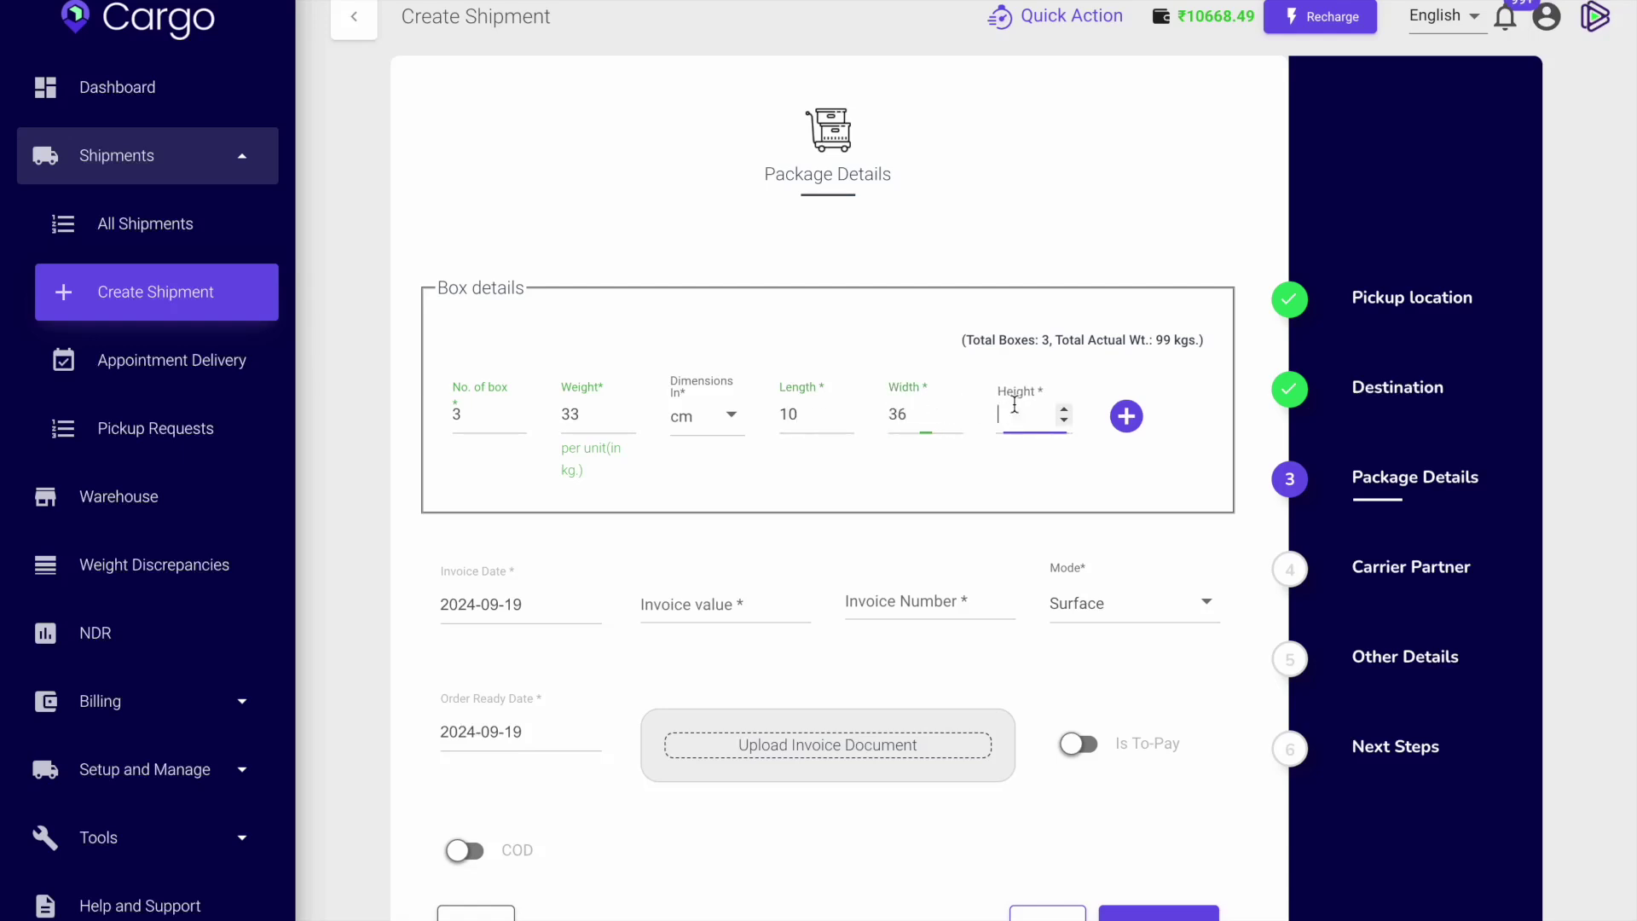
type("40")
left_click(705, 611)
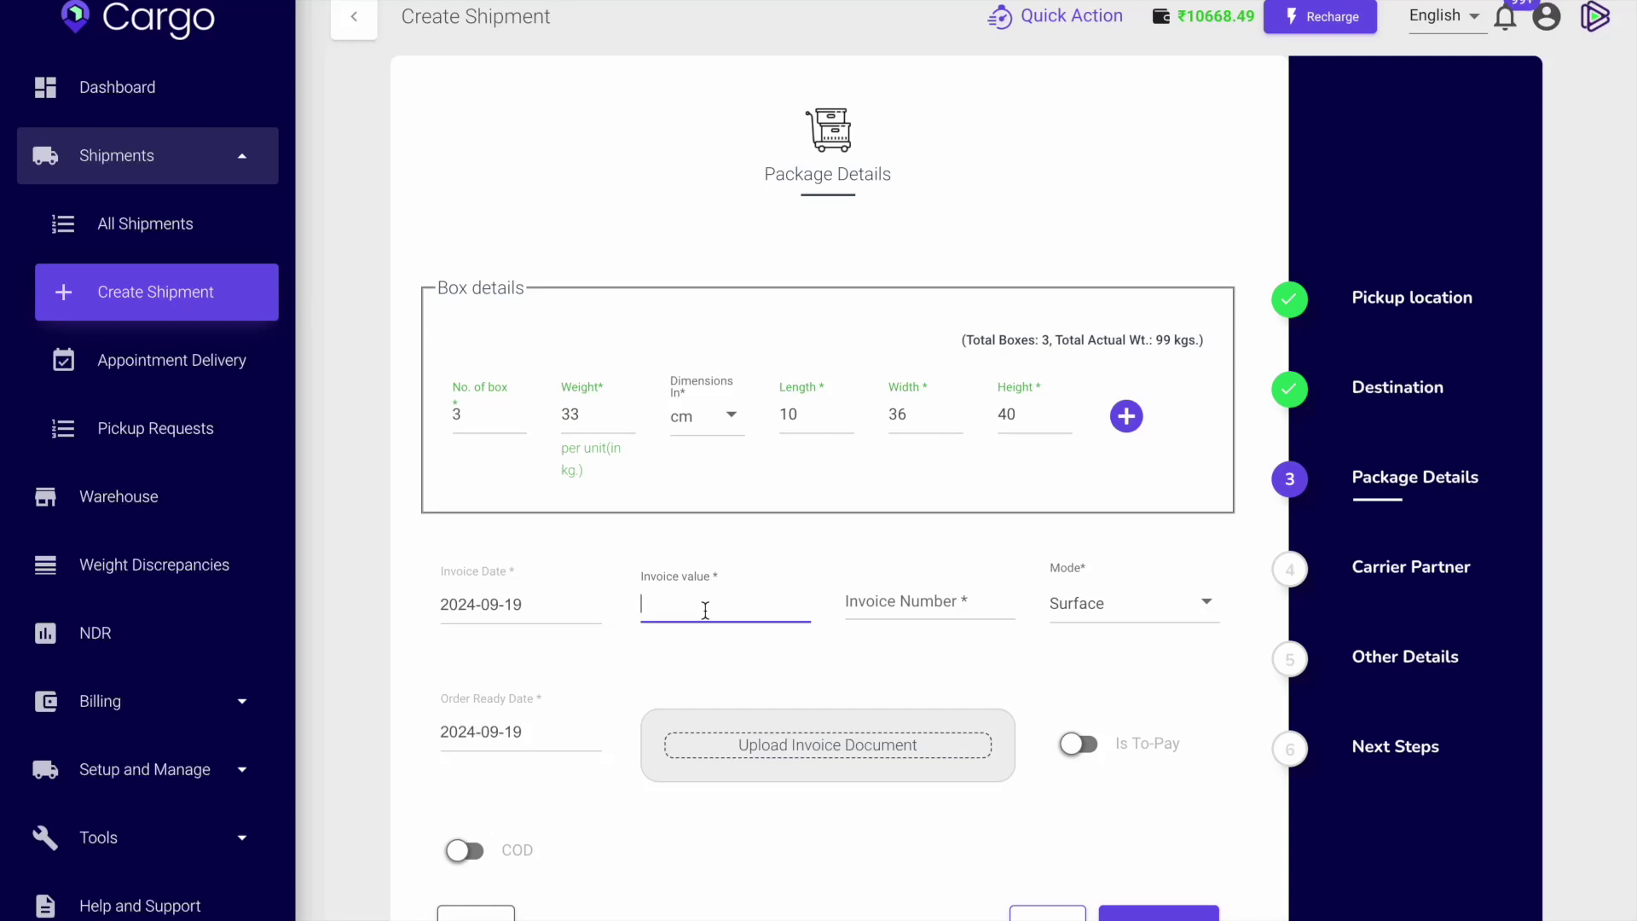
Enter invoice value 43000 and invoice number 342.
type("43000")
left_click(944, 603)
type("342")
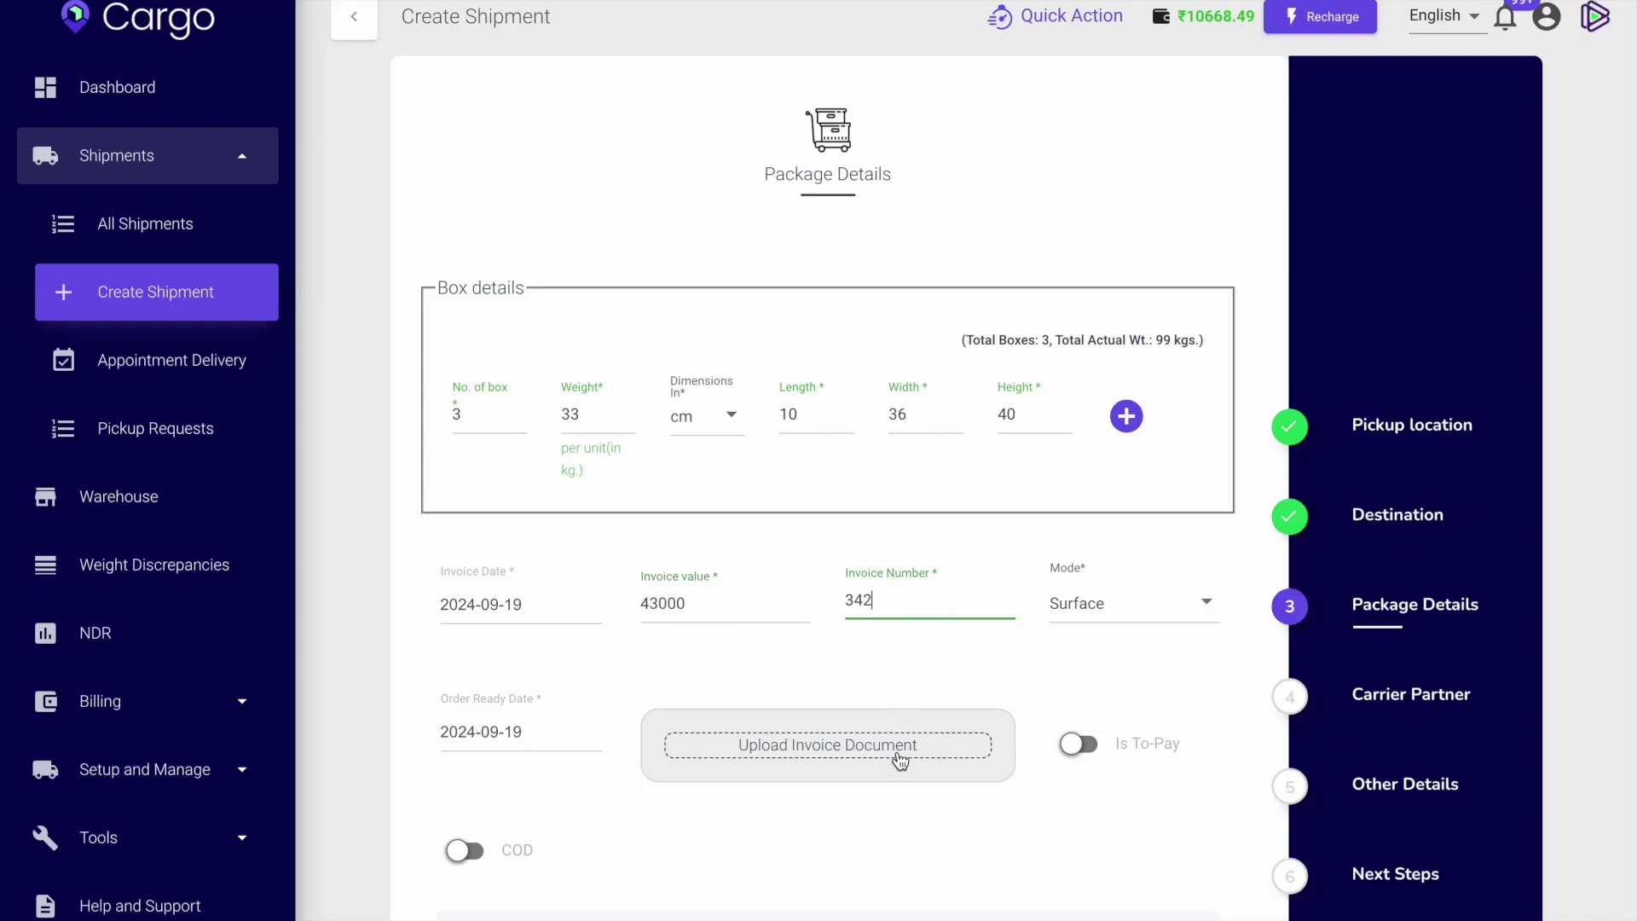
scroll(903, 767, "down", 3)
scroll(903, 784, "down", 1)
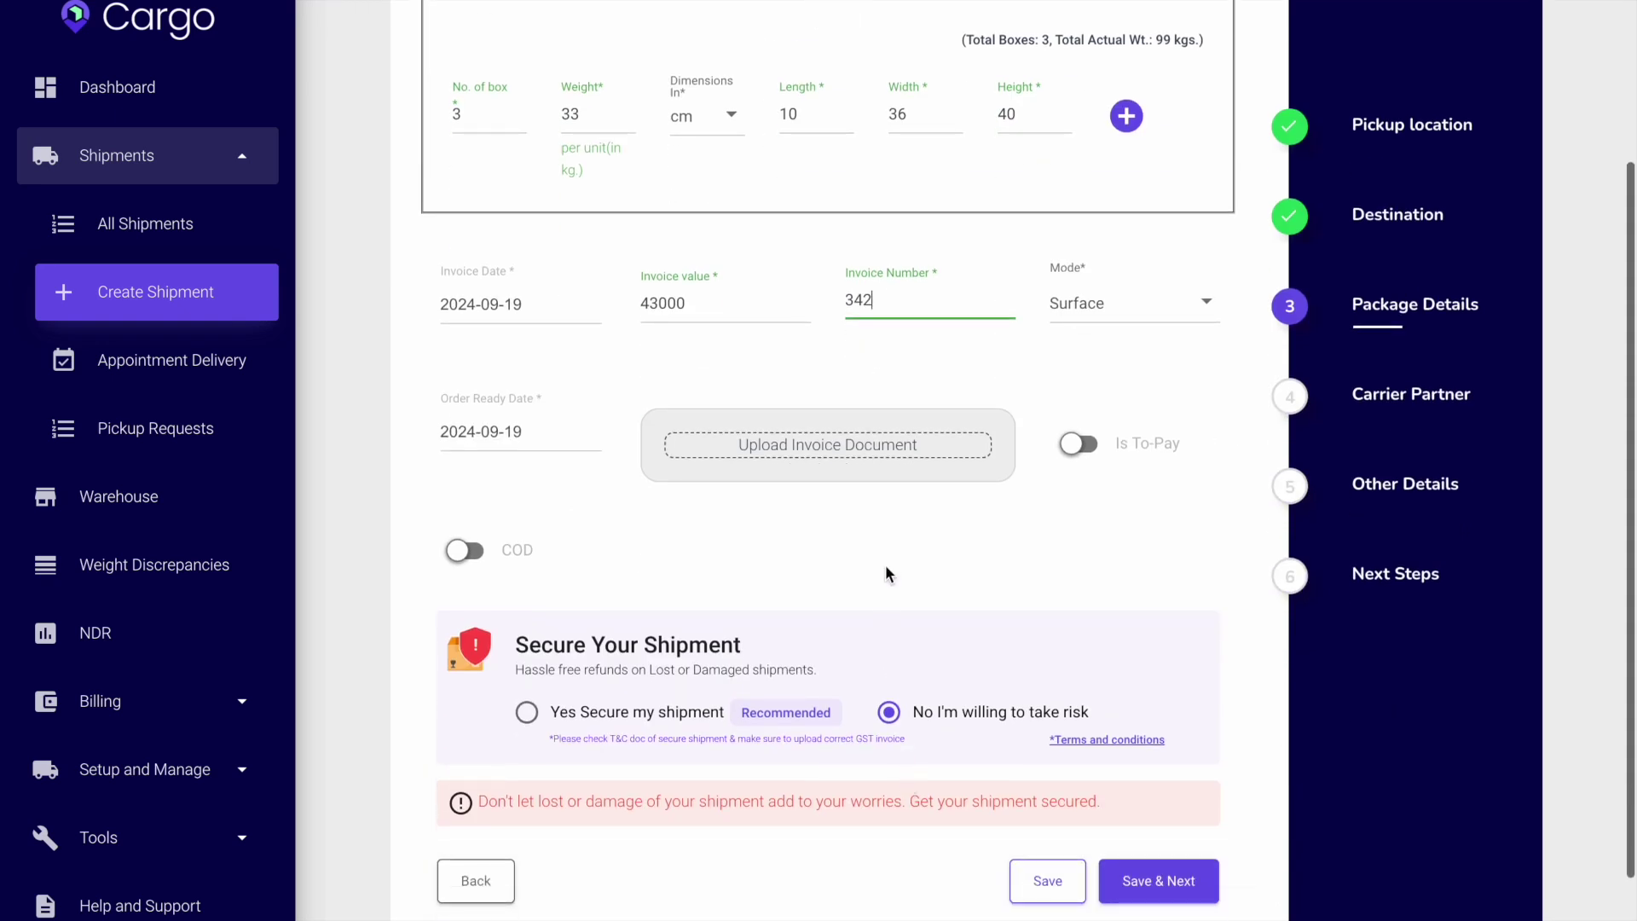
left_click(1158, 883)
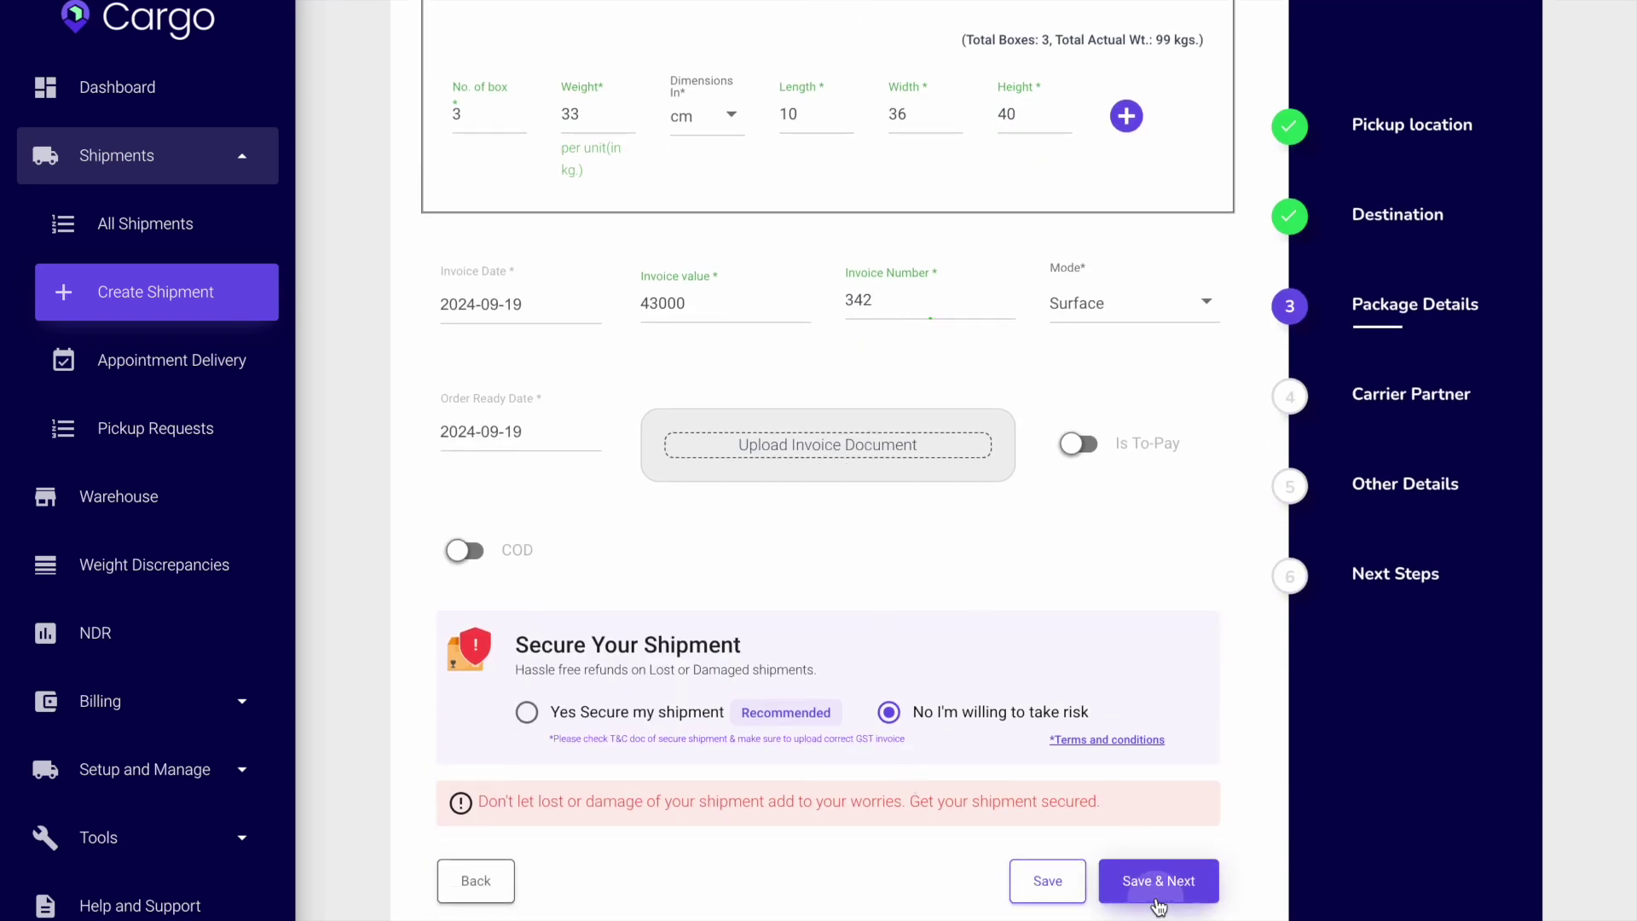
scroll(1067, 566, "up", 1)
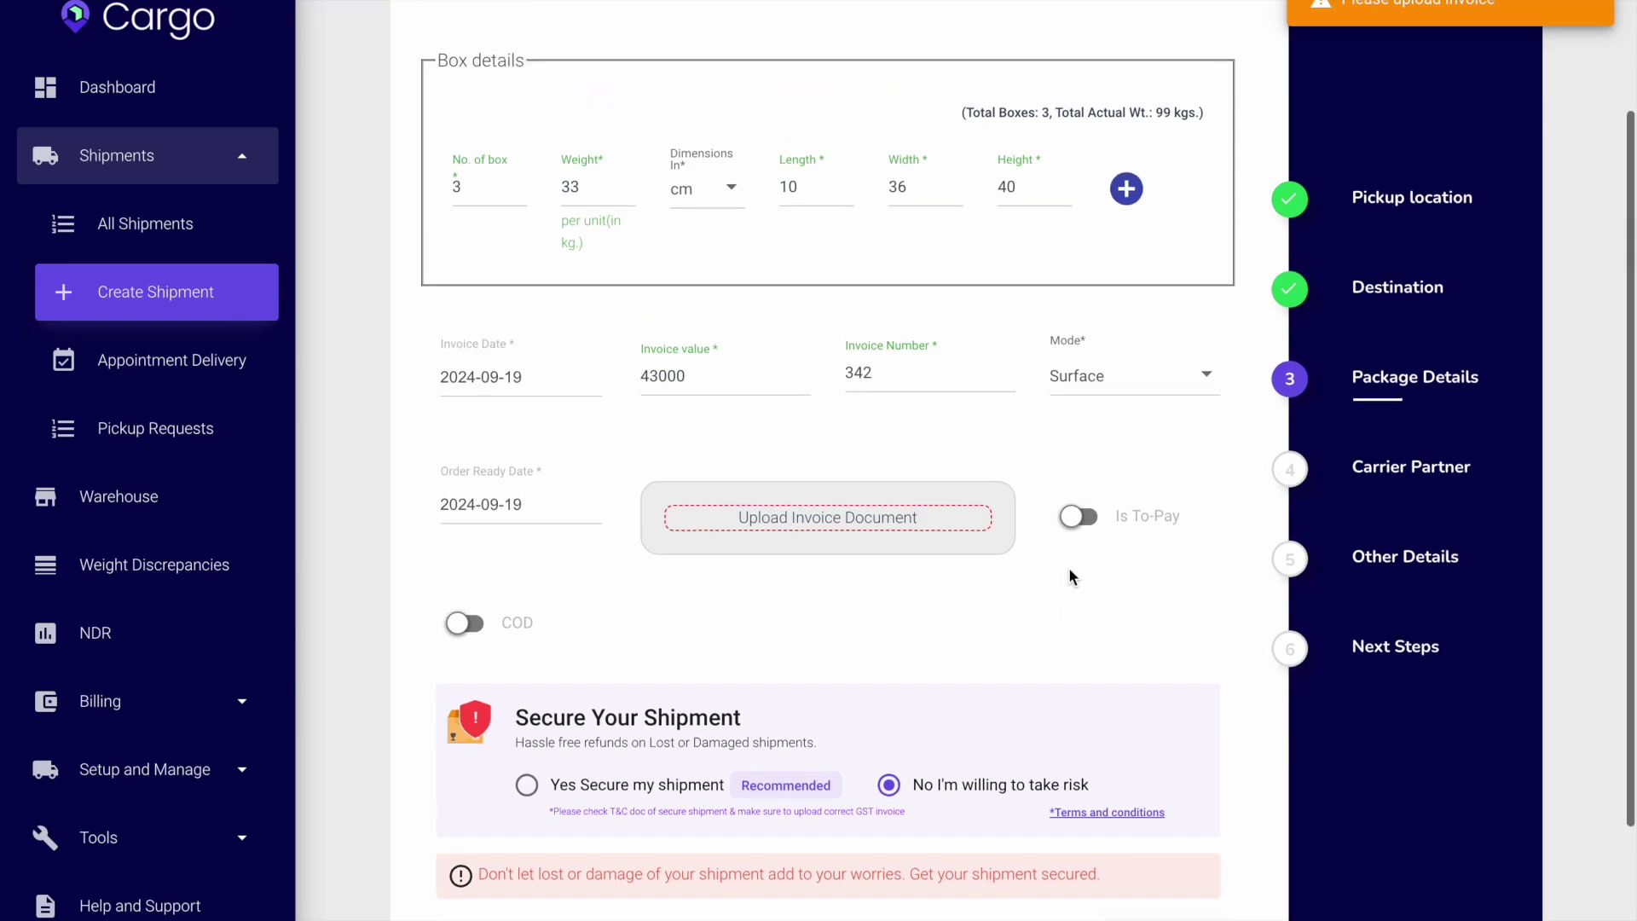
Upload My Movie3.jpg as the invoice document and Save & Next.
left_click(808, 501)
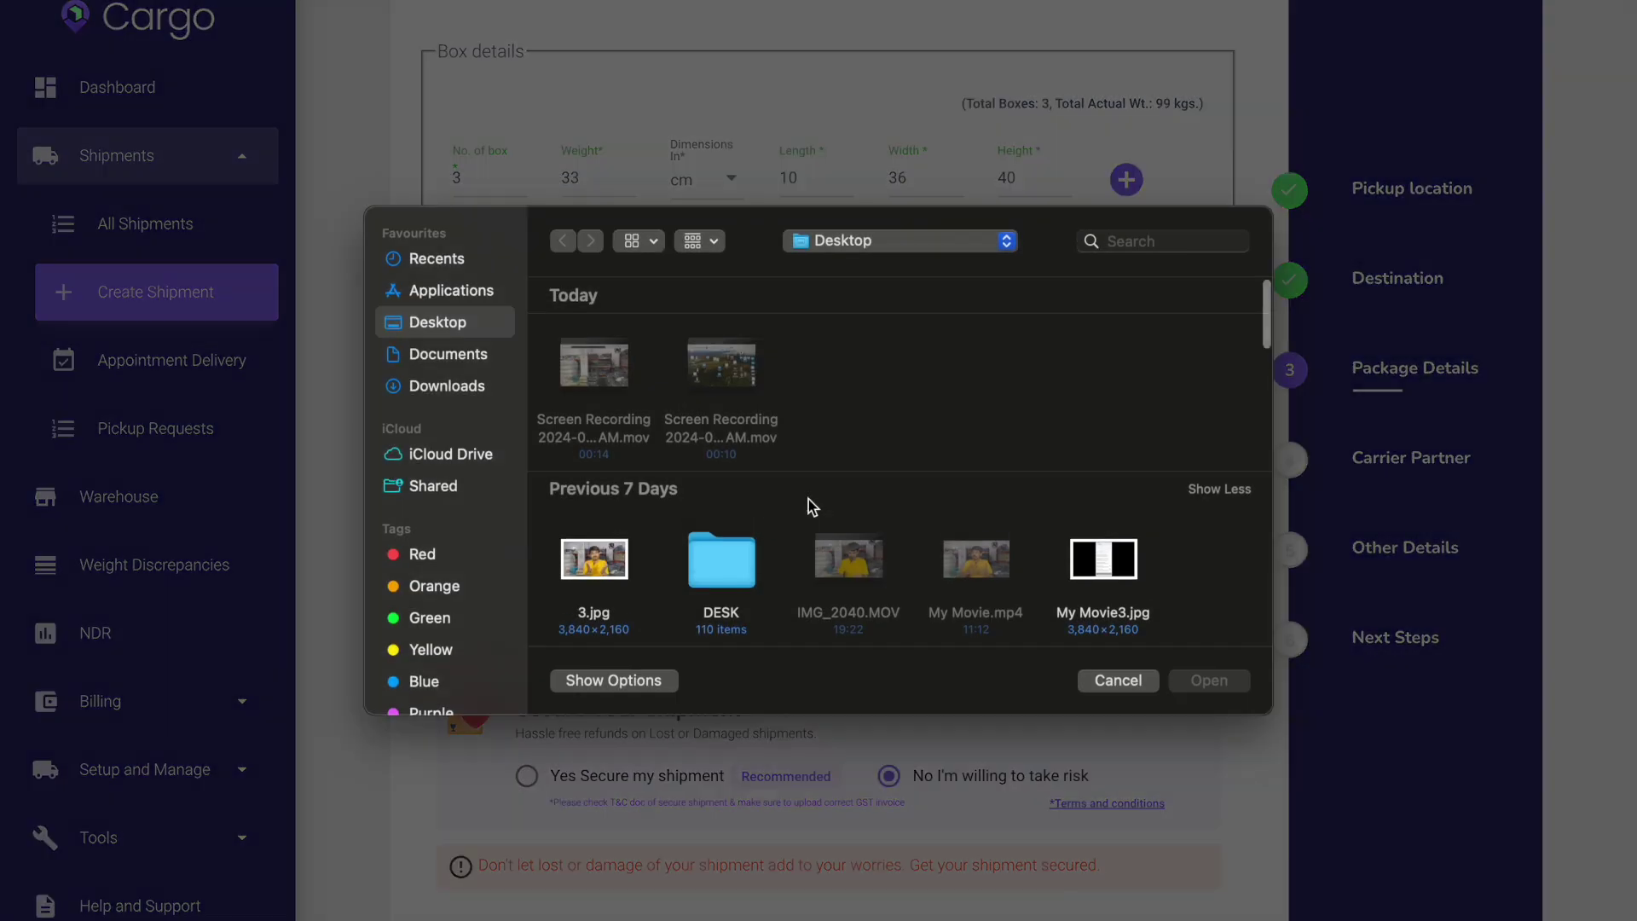
left_click(1110, 594)
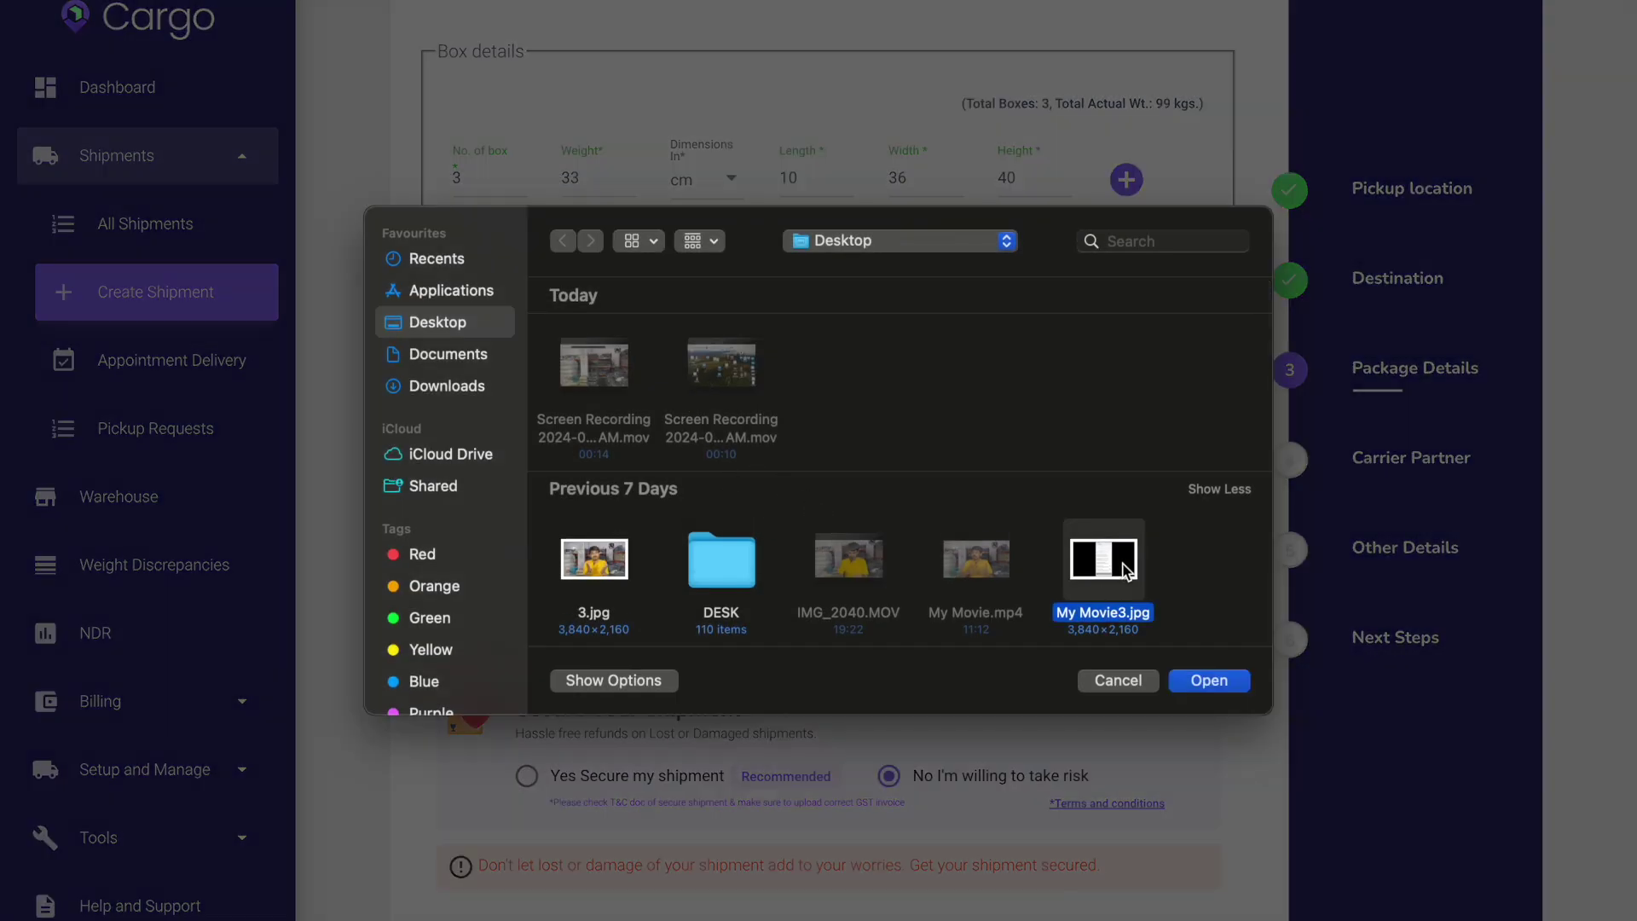
left_click(1226, 682)
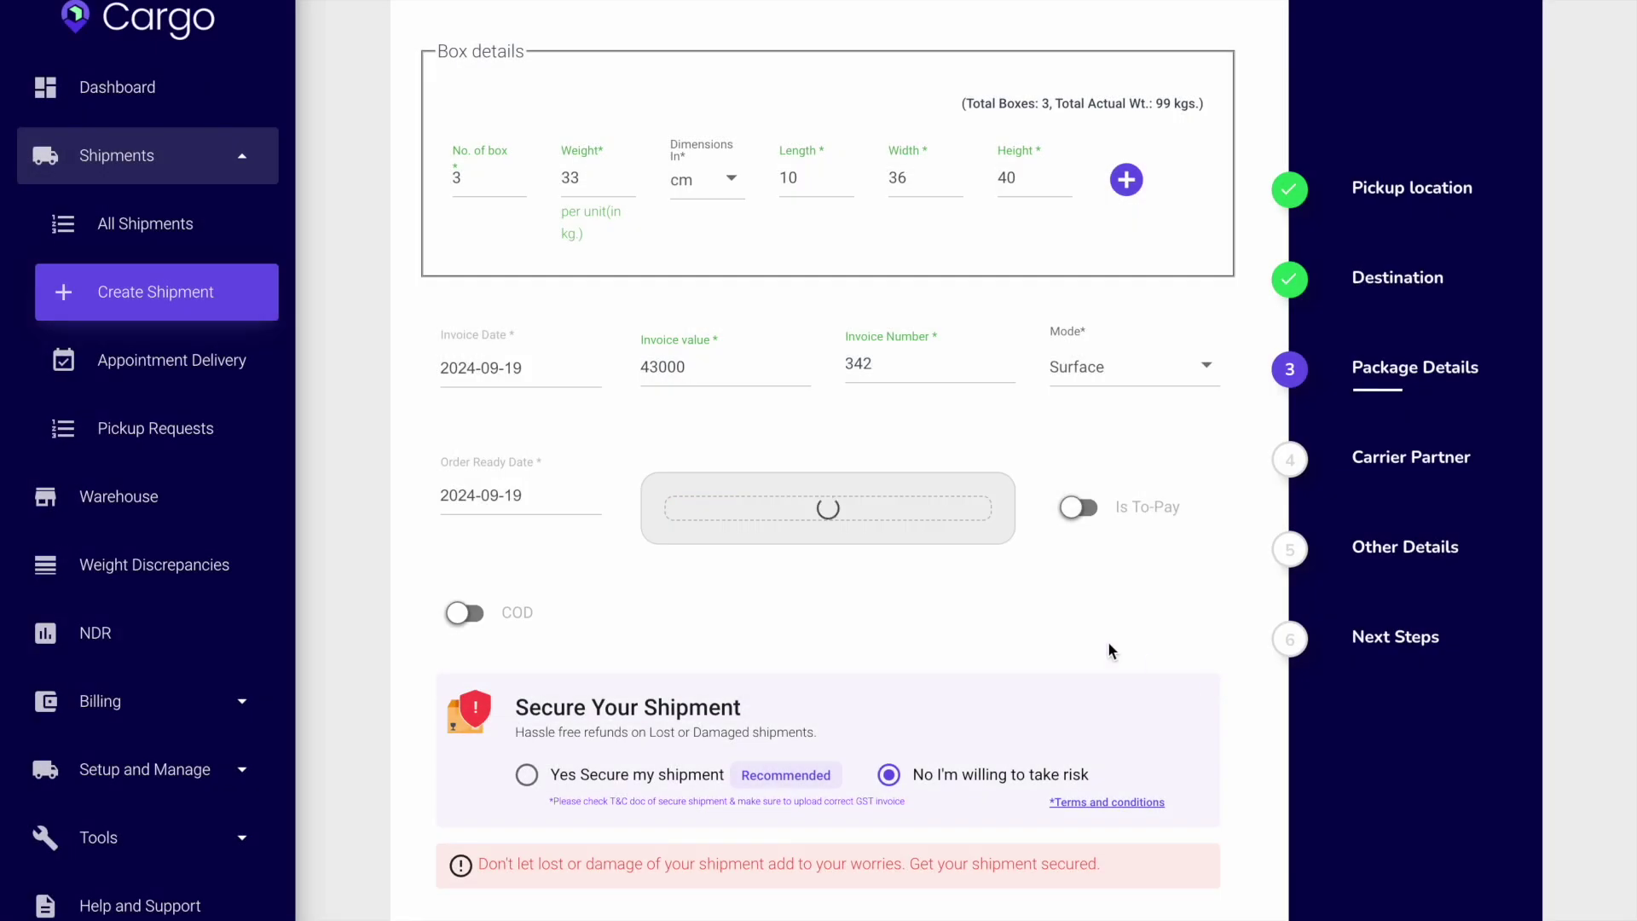
scroll(1117, 674, "down", 3)
left_click(1159, 752)
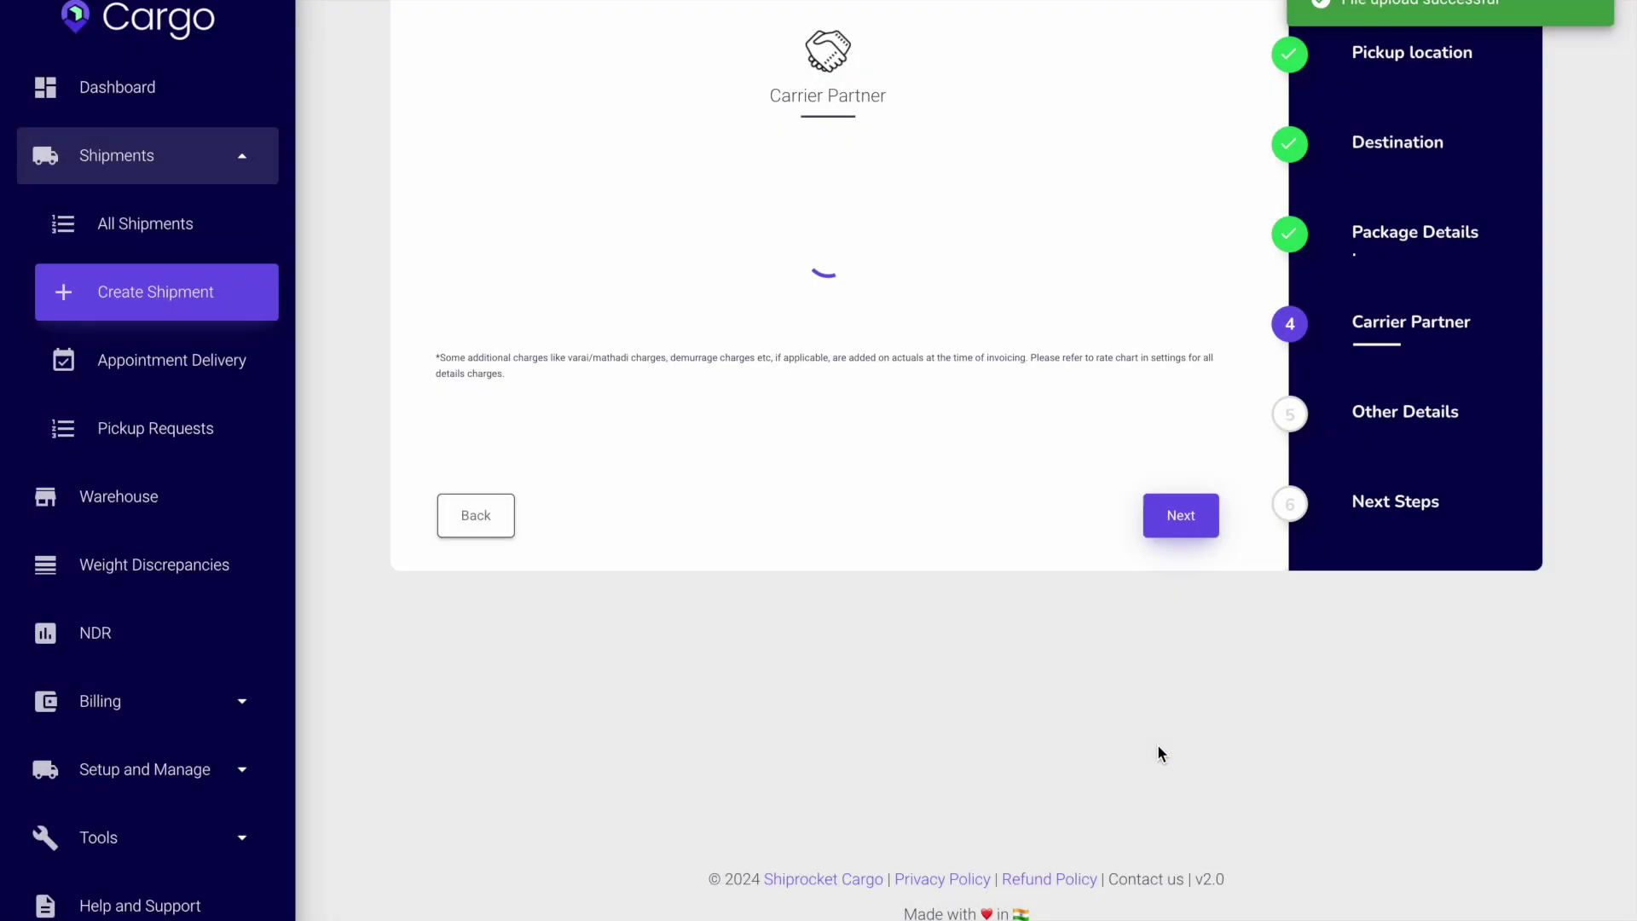
Select Delhivery - Surface at ₹1,252 as the carrier and continue to Other Details.
scroll(802, 462, "up", 1)
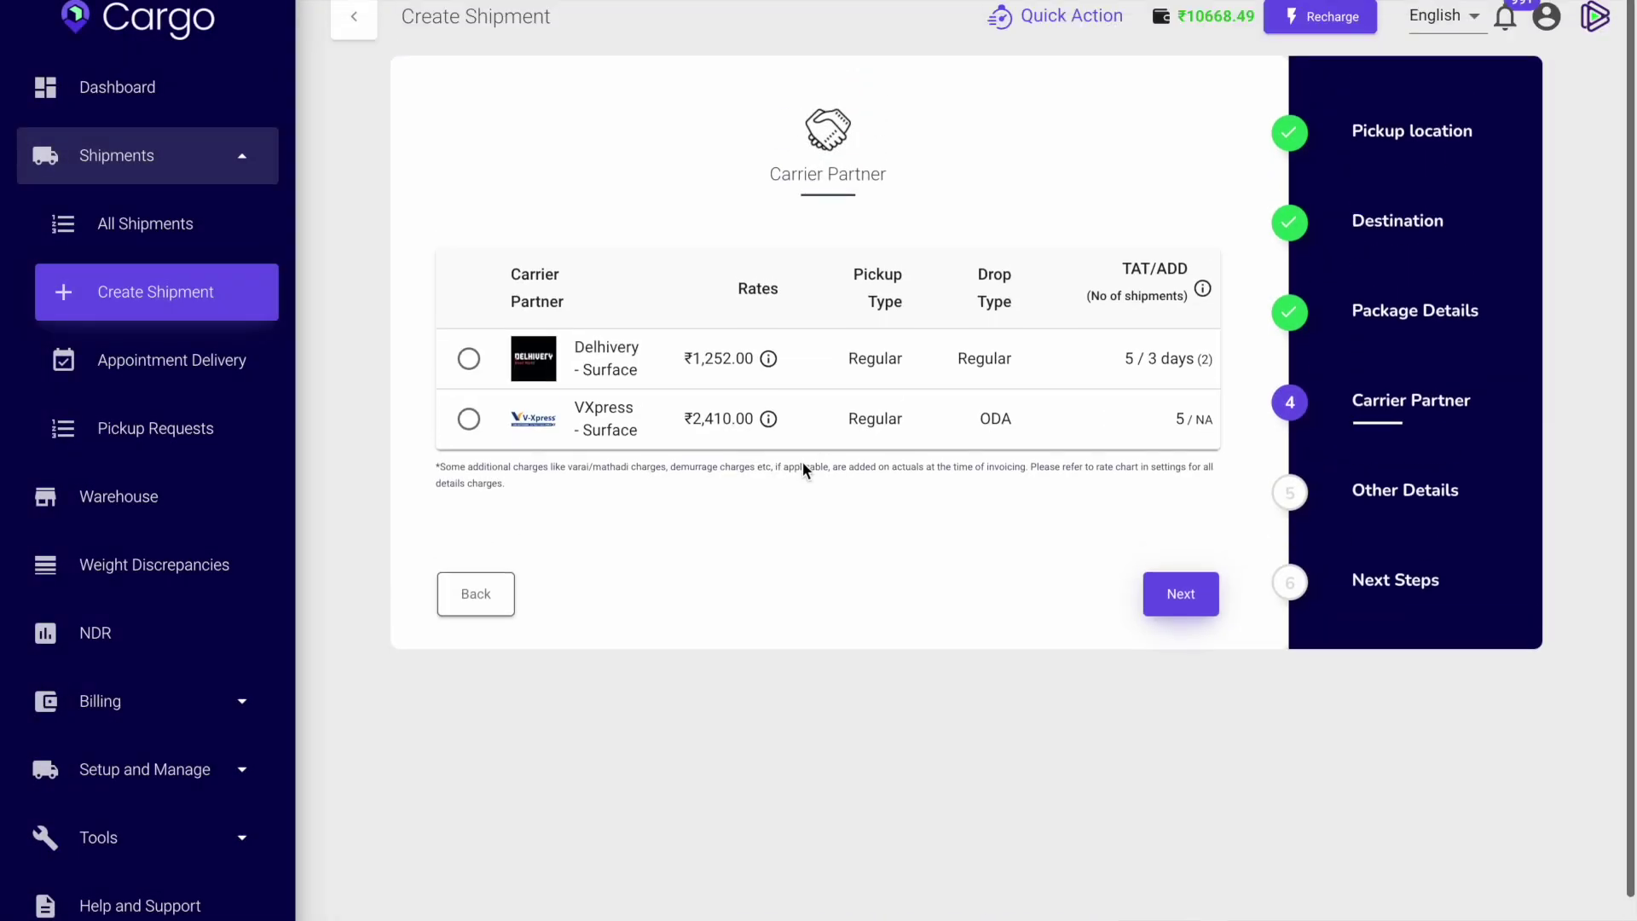
left_click(482, 366)
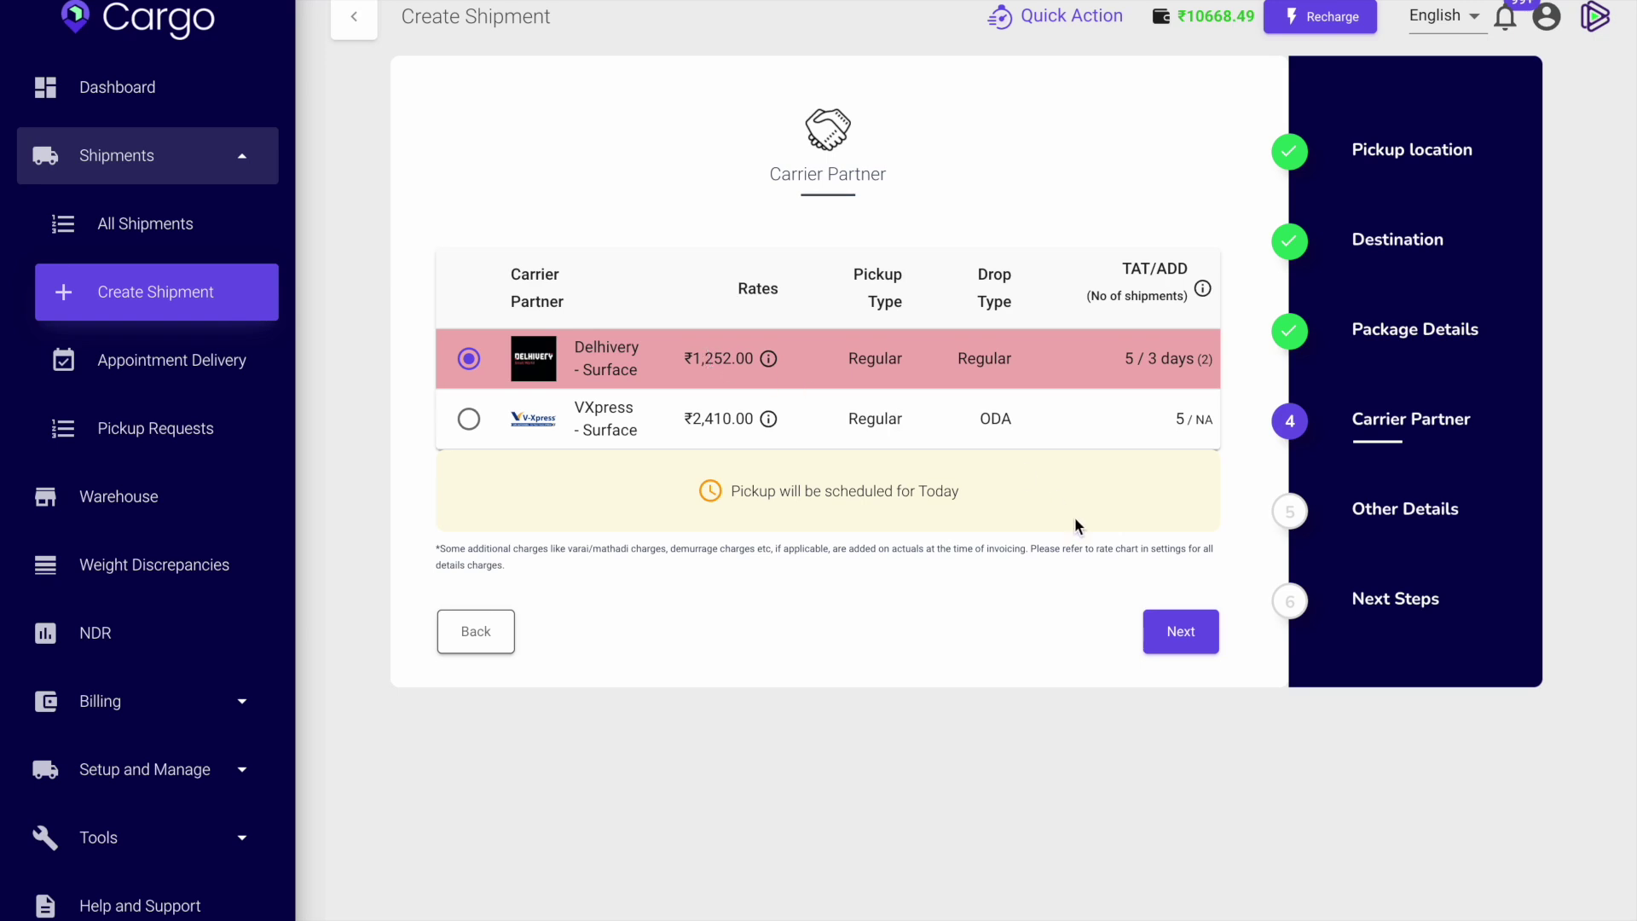
left_click(470, 421)
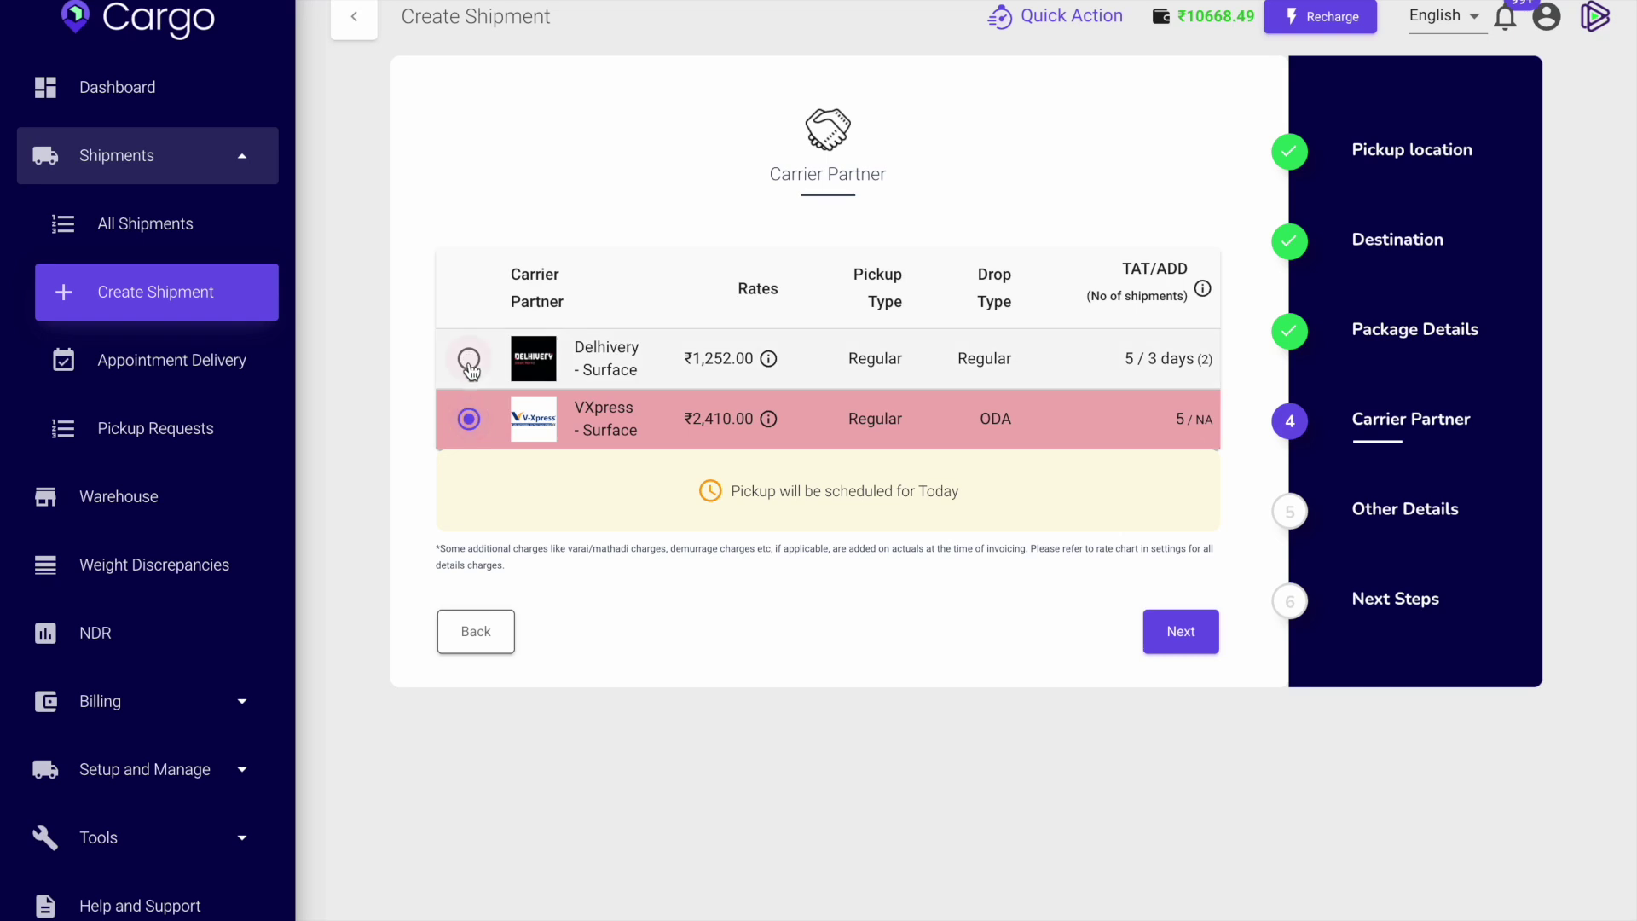
left_click(470, 361)
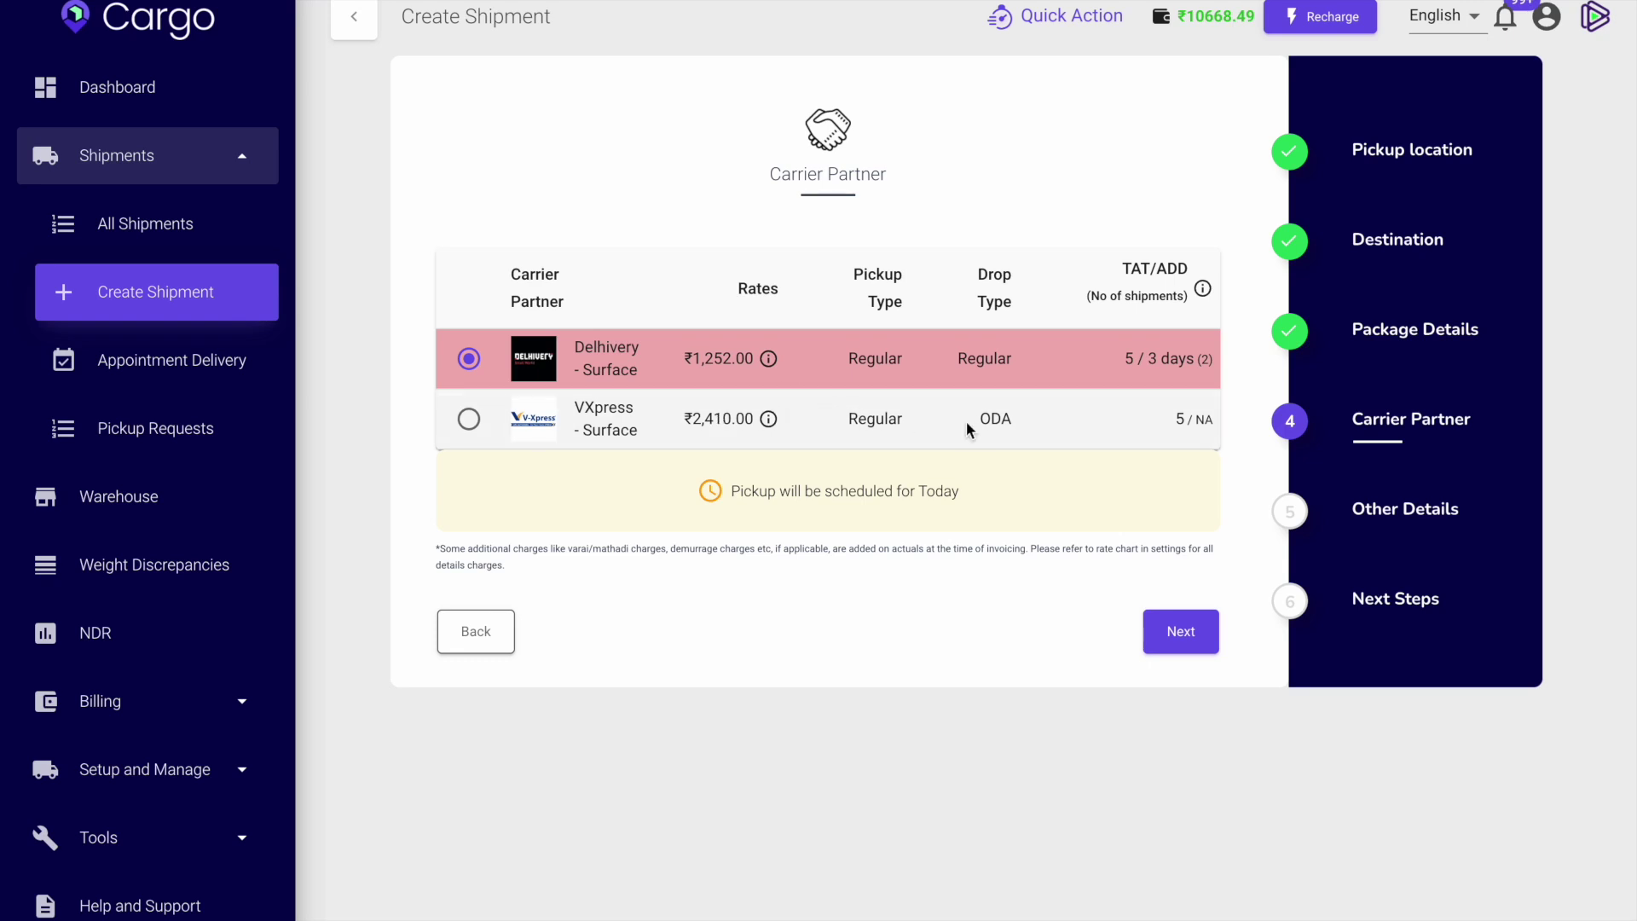
scroll(975, 421, "right", 1)
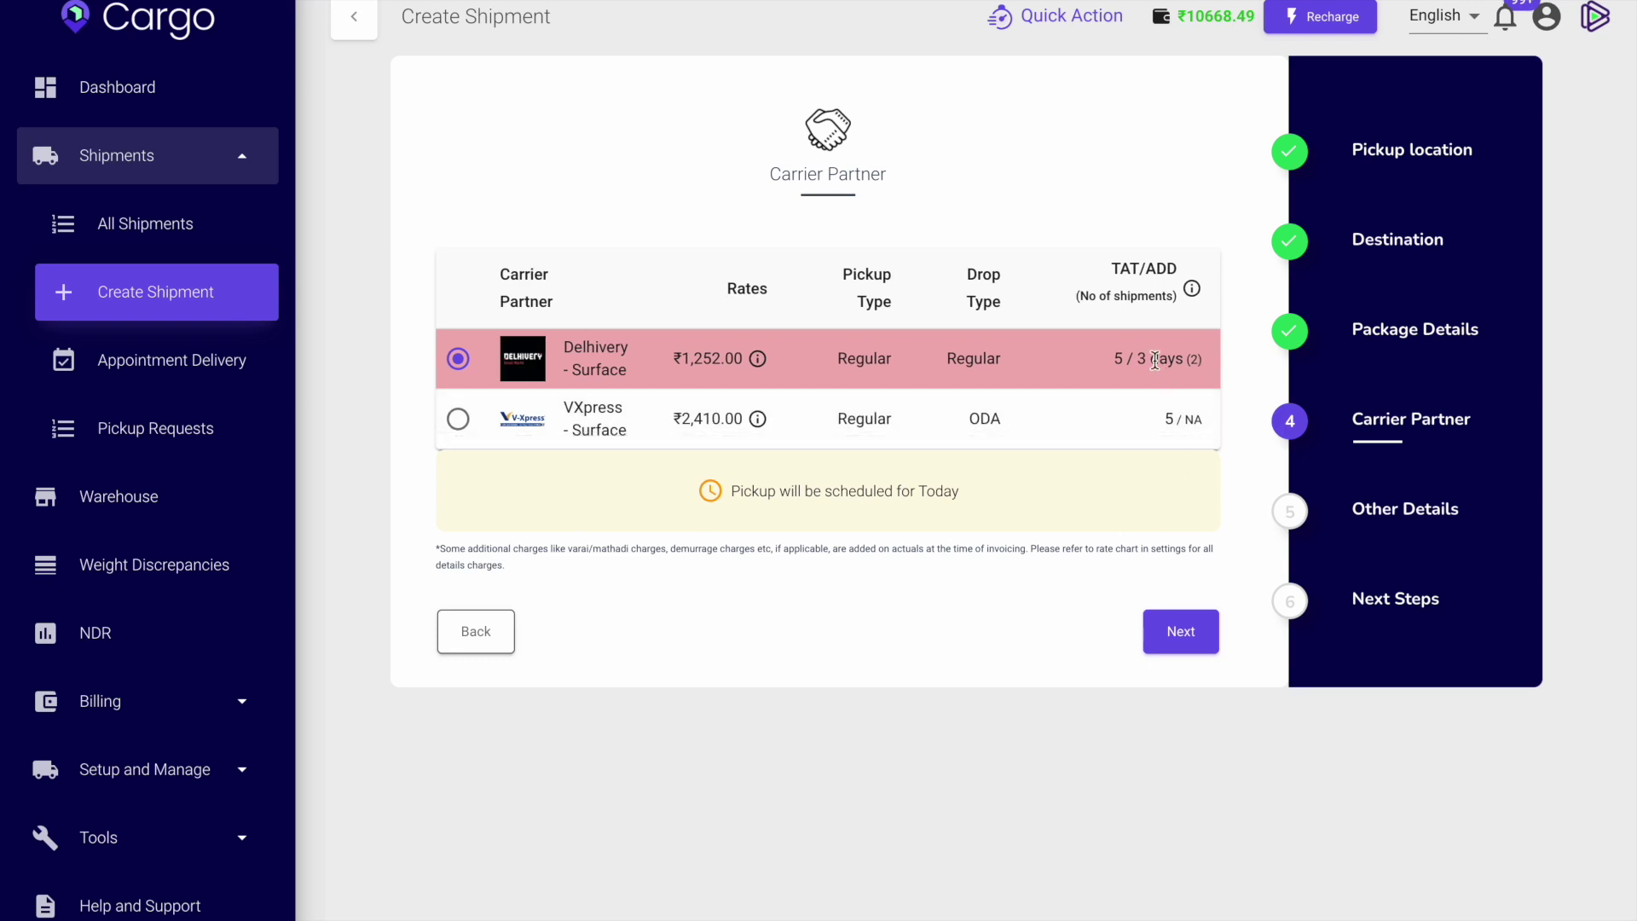
left_click(1190, 635)
Fill Remarks with placeholder text 'uyyuw', then go to the All Shipments list.
left_click(818, 292)
type("td")
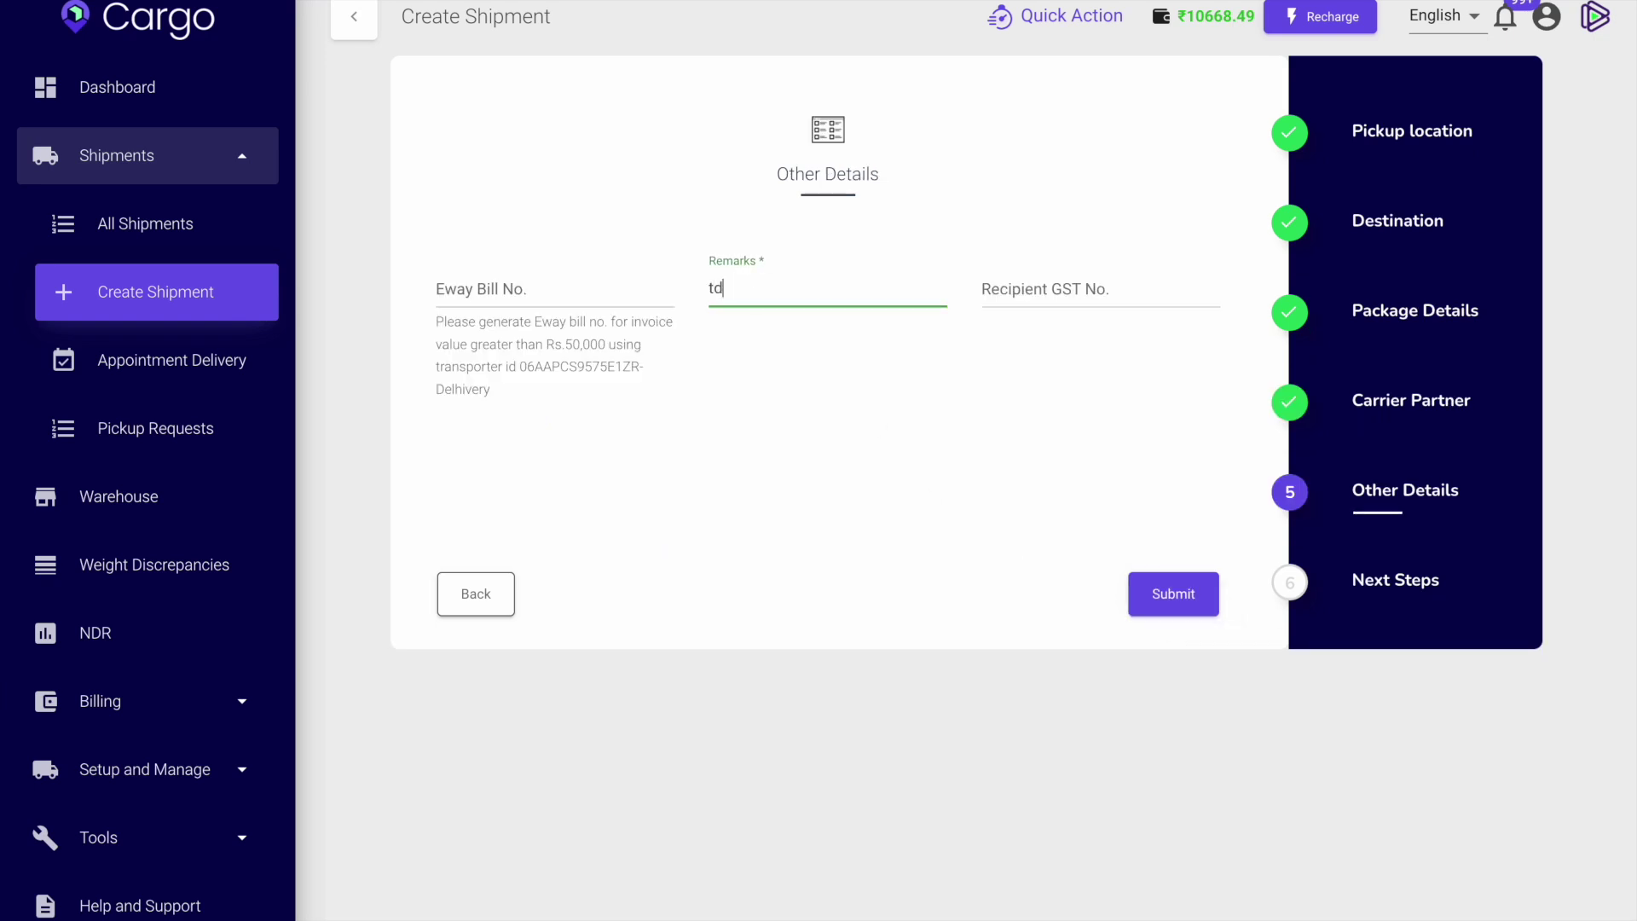
type("hir")
key("BackSpace")
key("BackSpace")
key("BackSpace")
key("BackSpace")
key("BackSpace")
type("uyyuw")
left_click(764, 259)
left_click(765, 287)
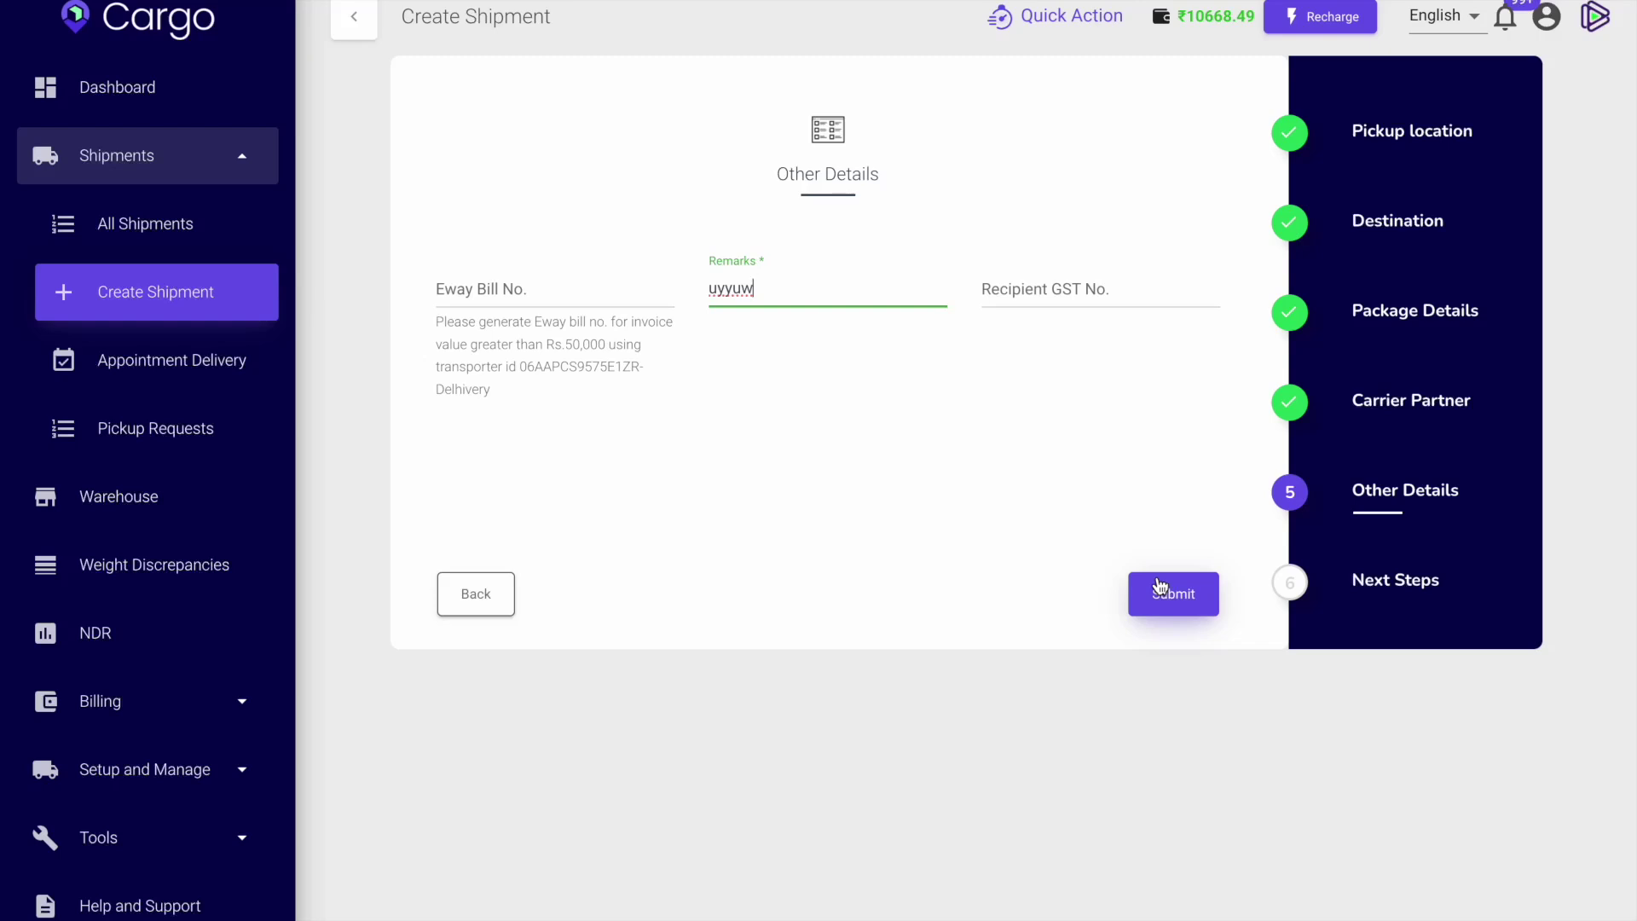
left_click(208, 227)
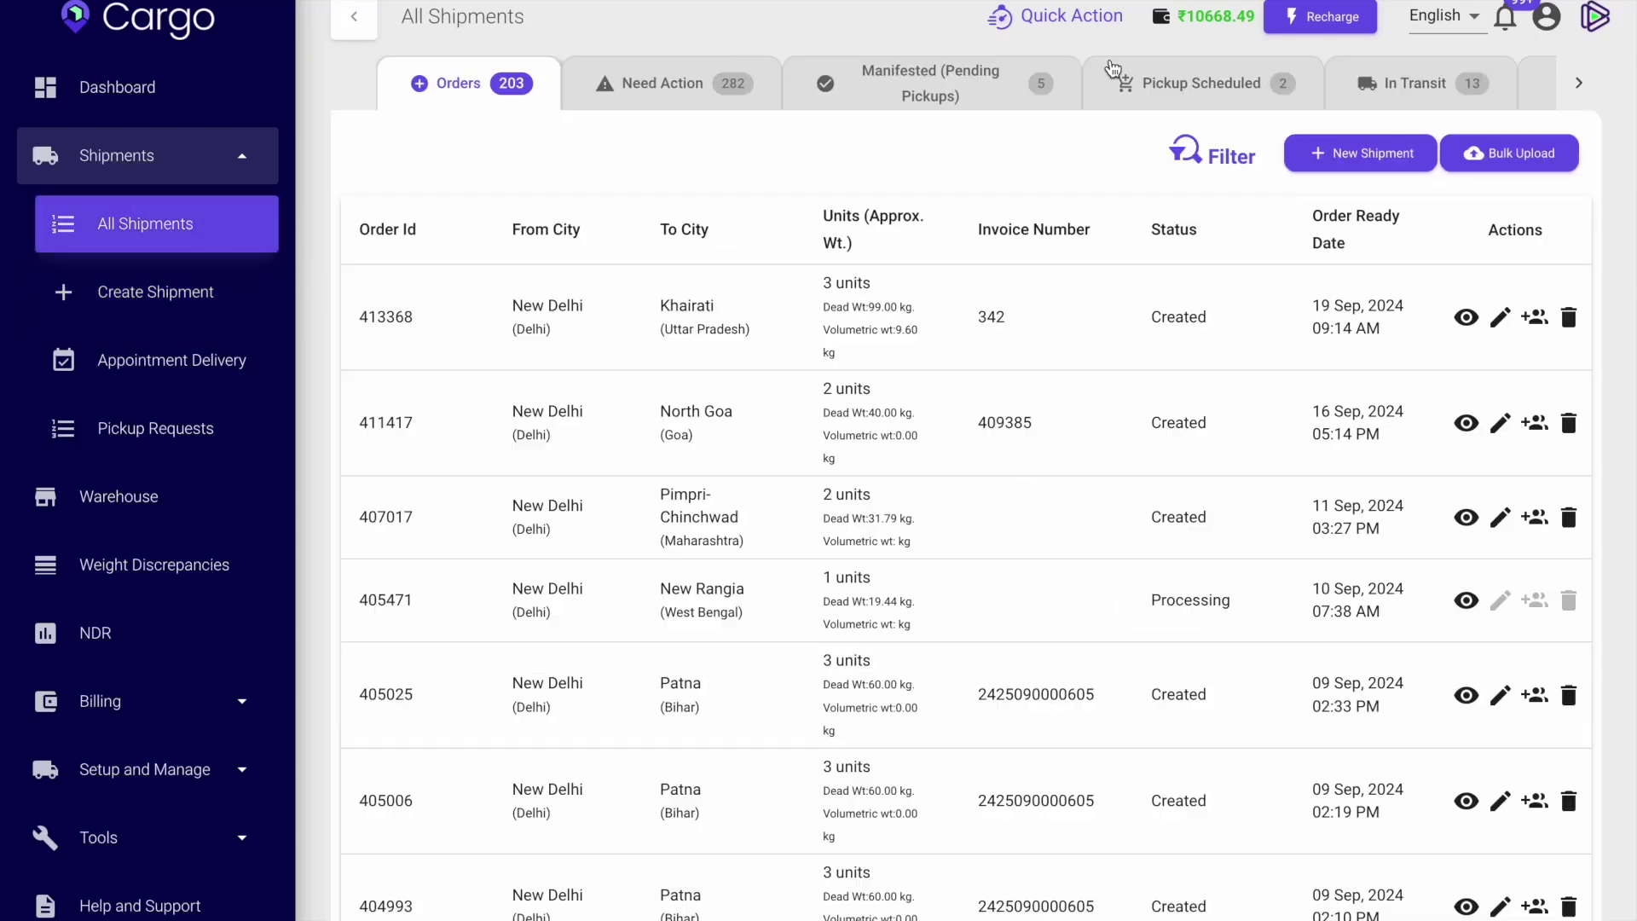
From the Pickup Scheduled list, download the Delhivery label PDF for the Jalpaiguri Division shipment.
left_click(1232, 100)
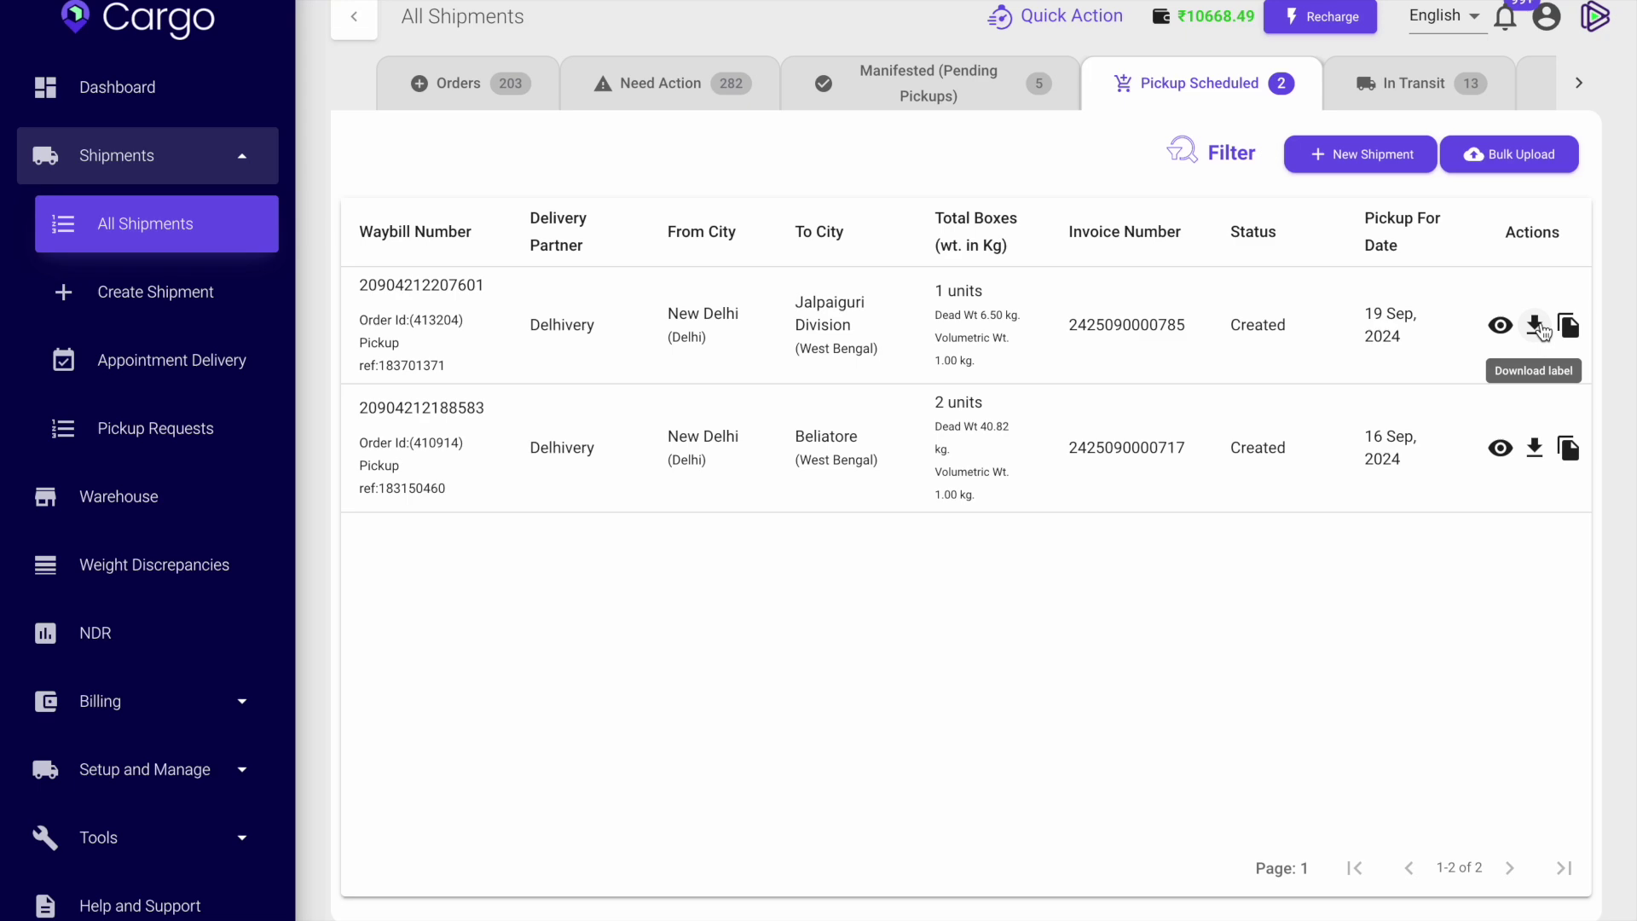
left_click(1540, 326)
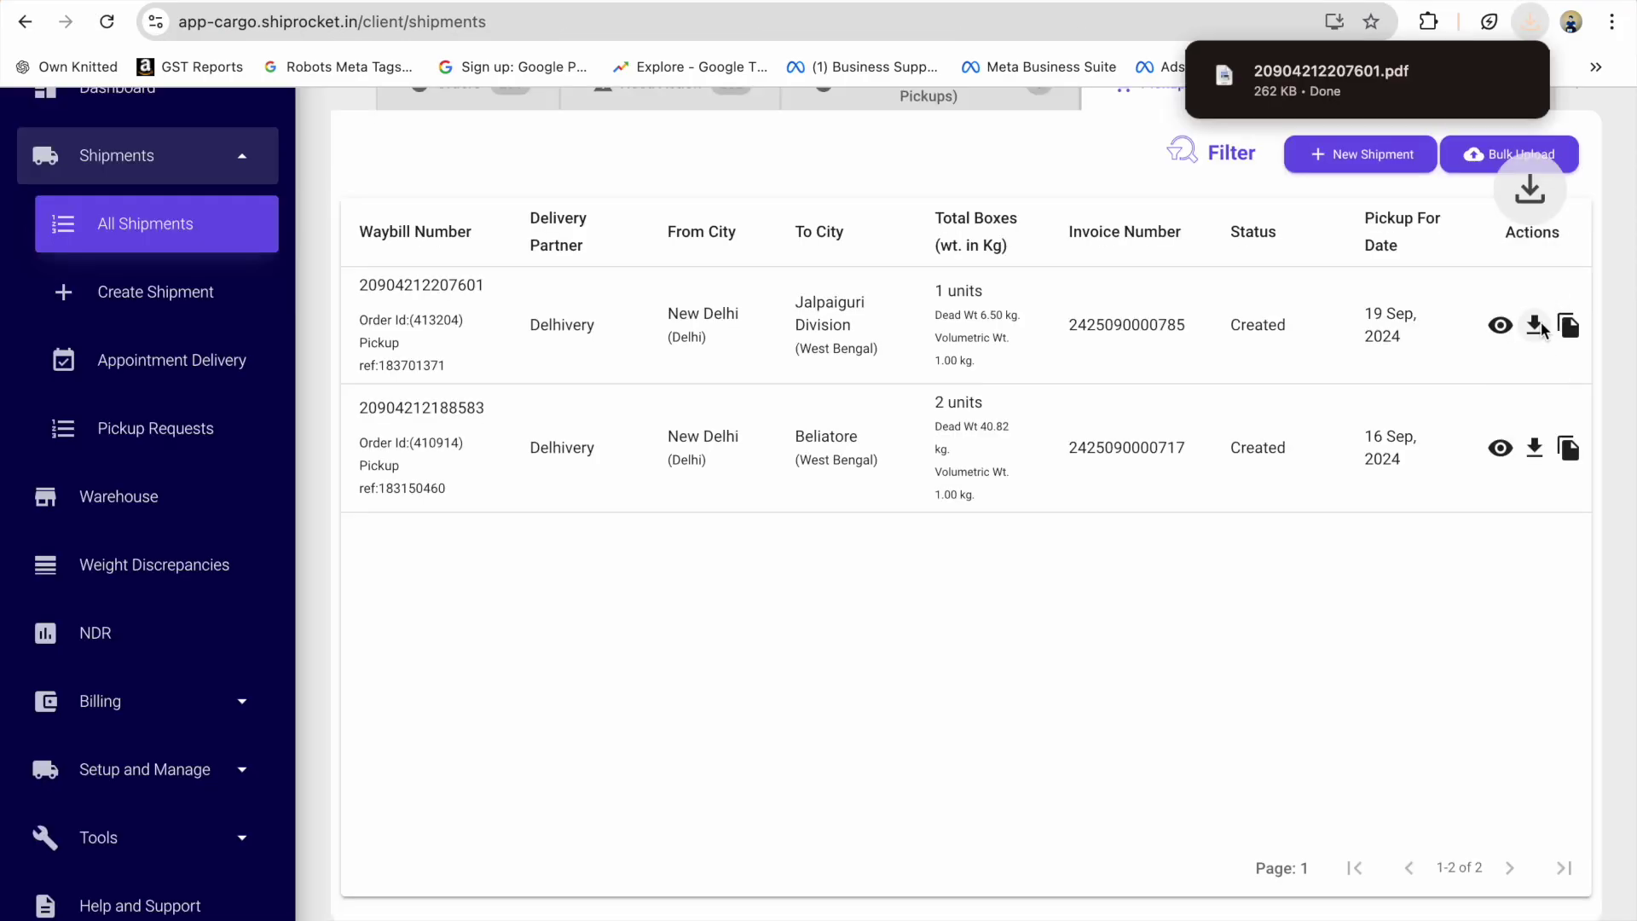
mouse_move(1392, 85)
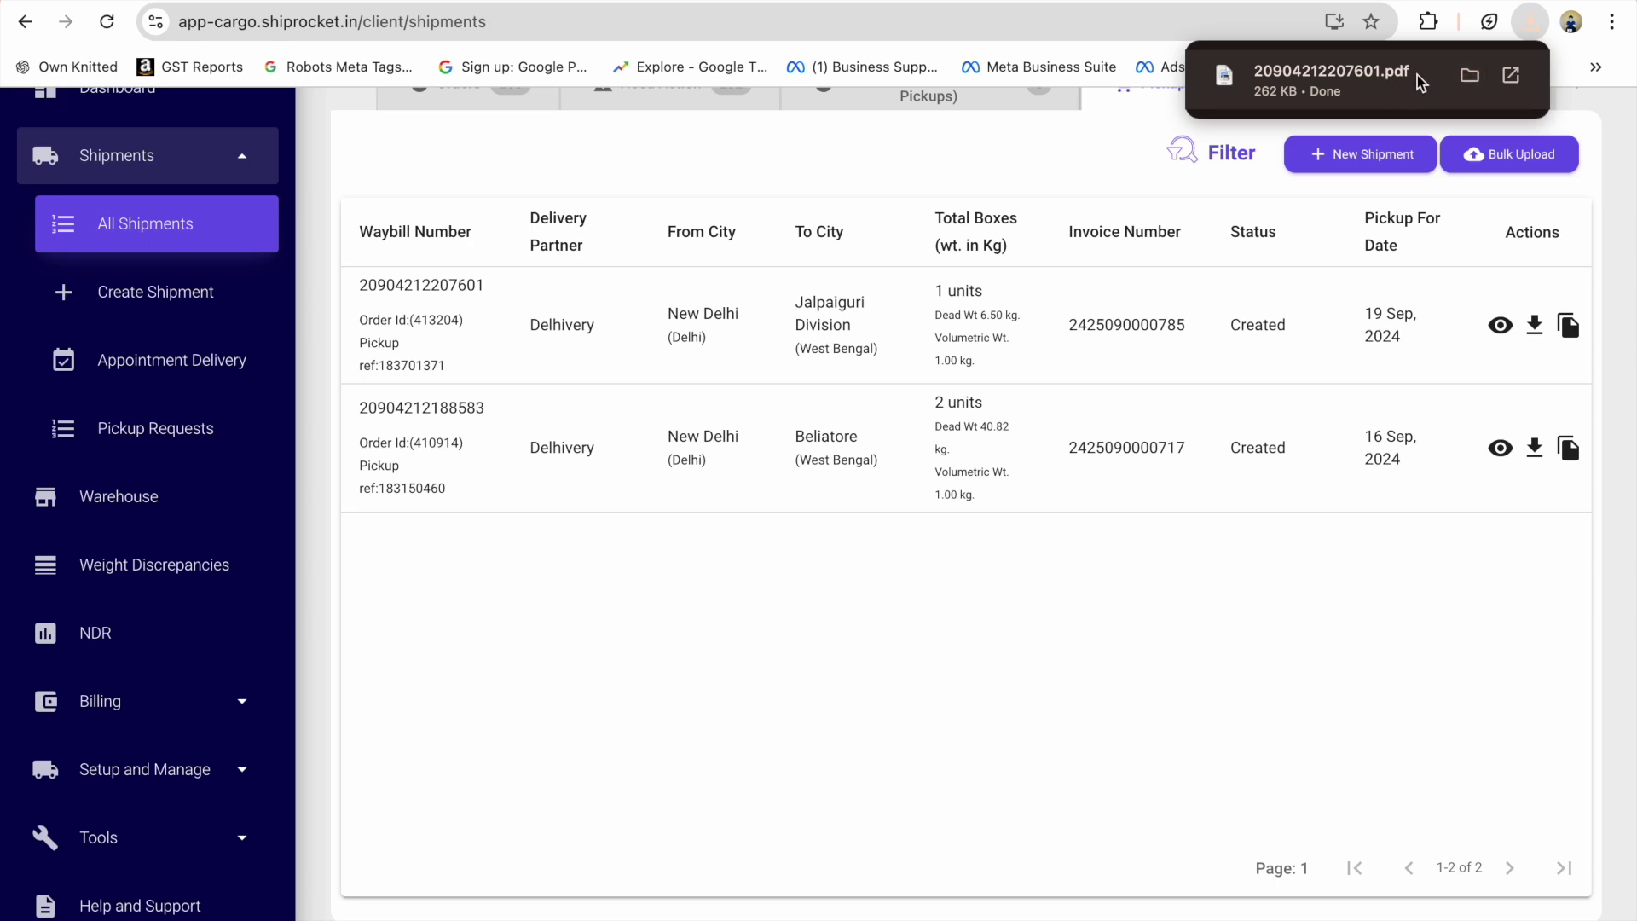
On bulkplaintshirt.com, order 250 black Oversize 210gsm tees in size M.
key("super+t")
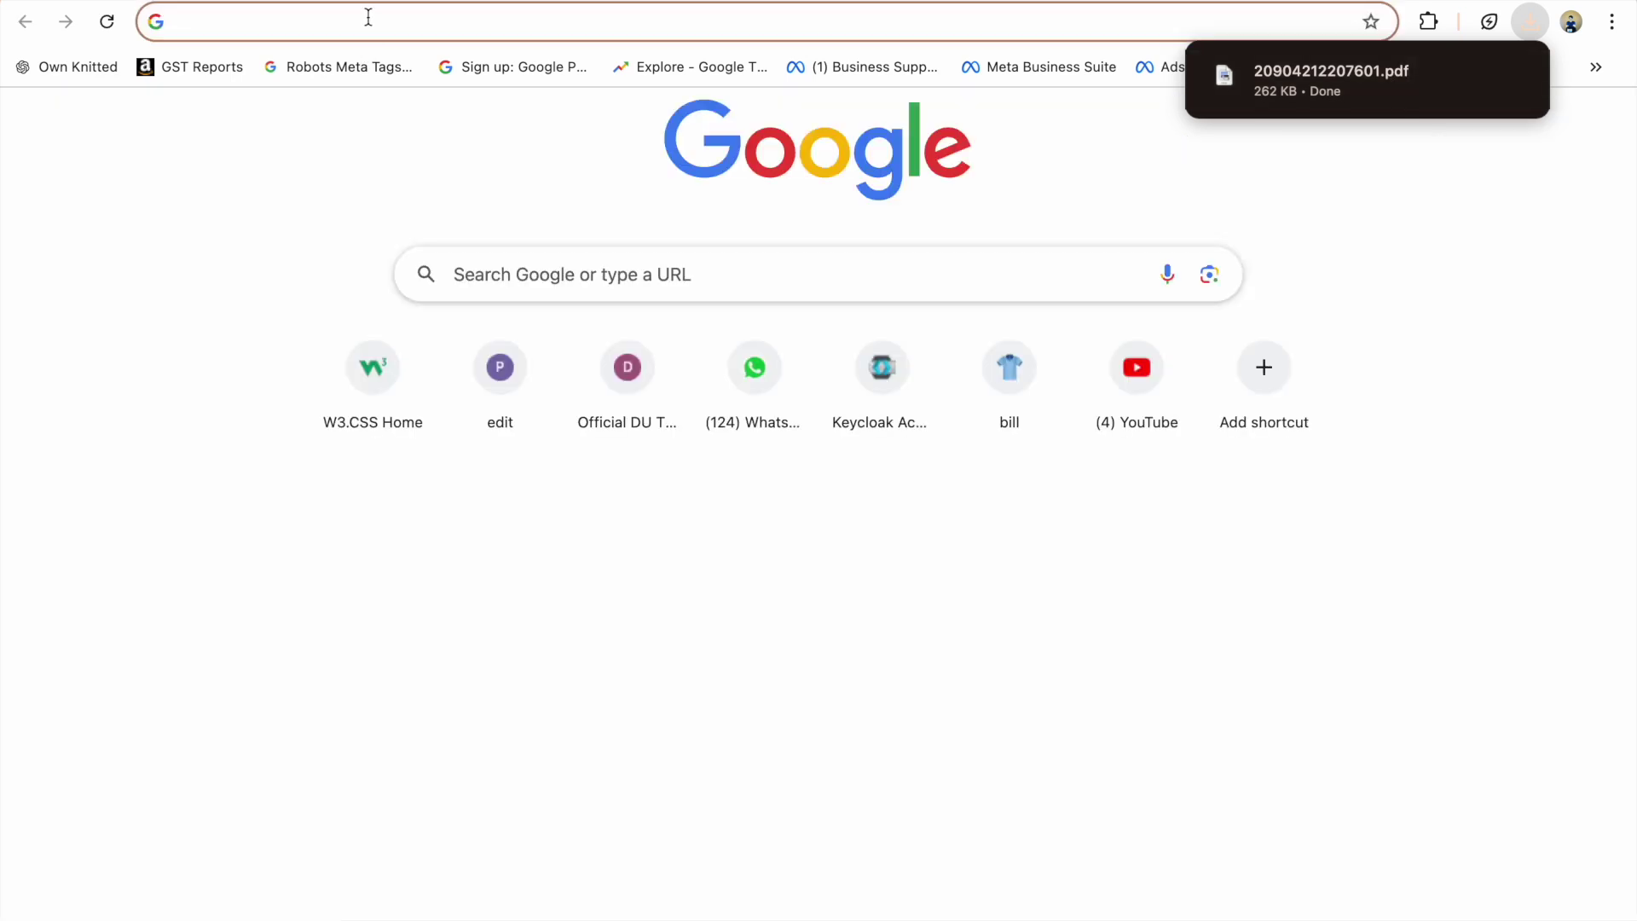
type("w")
left_click(351, 72)
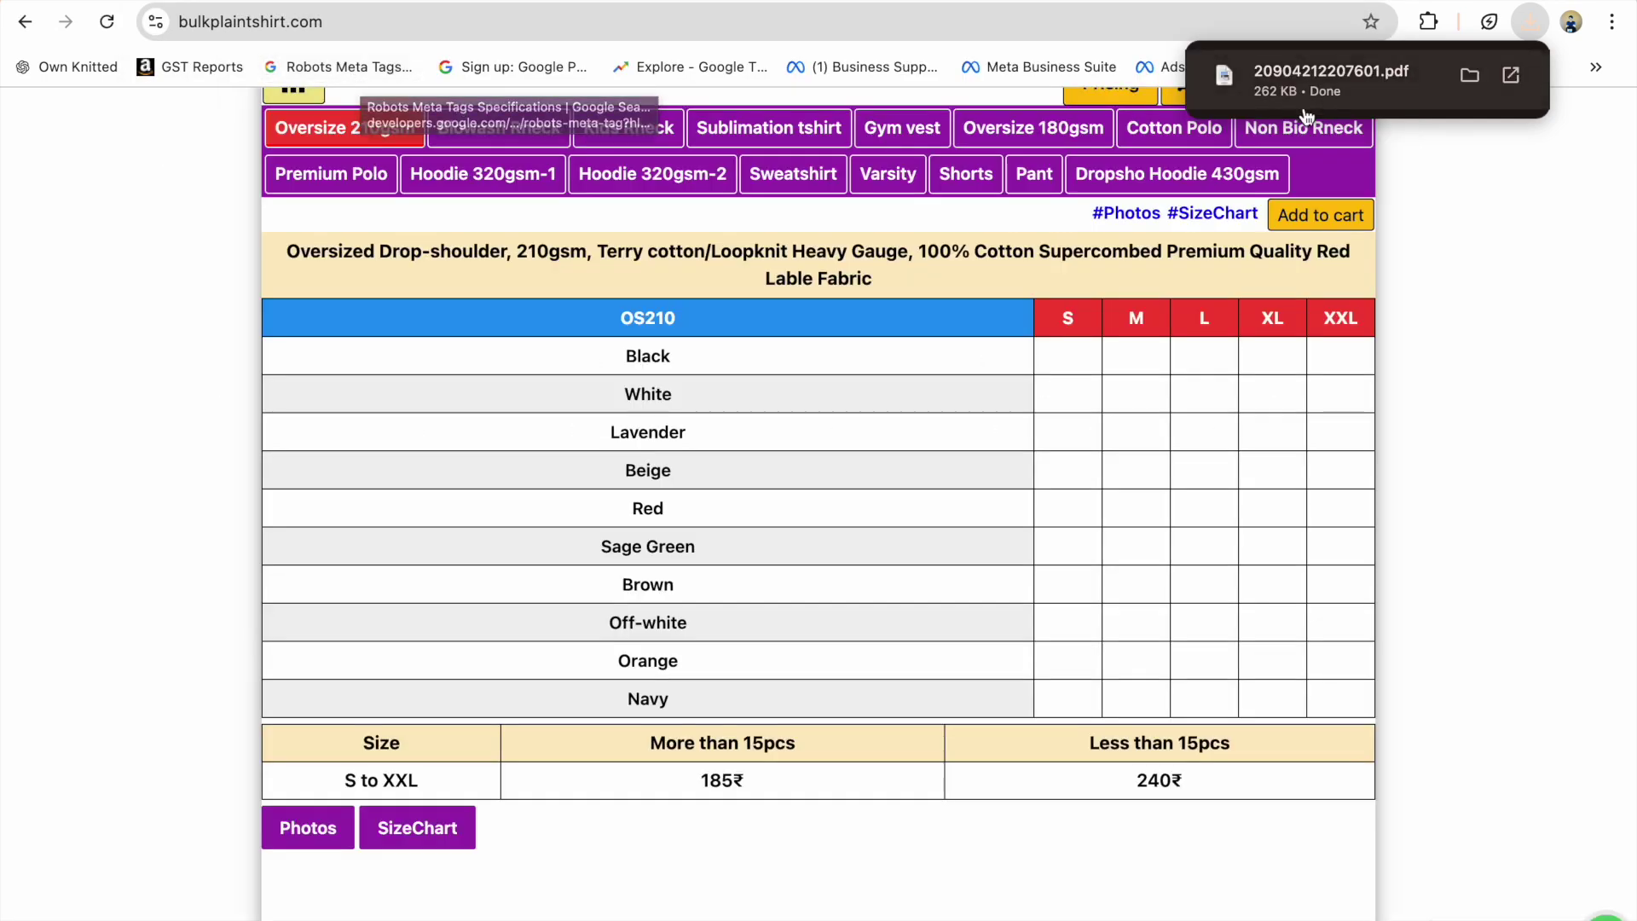
type("250")
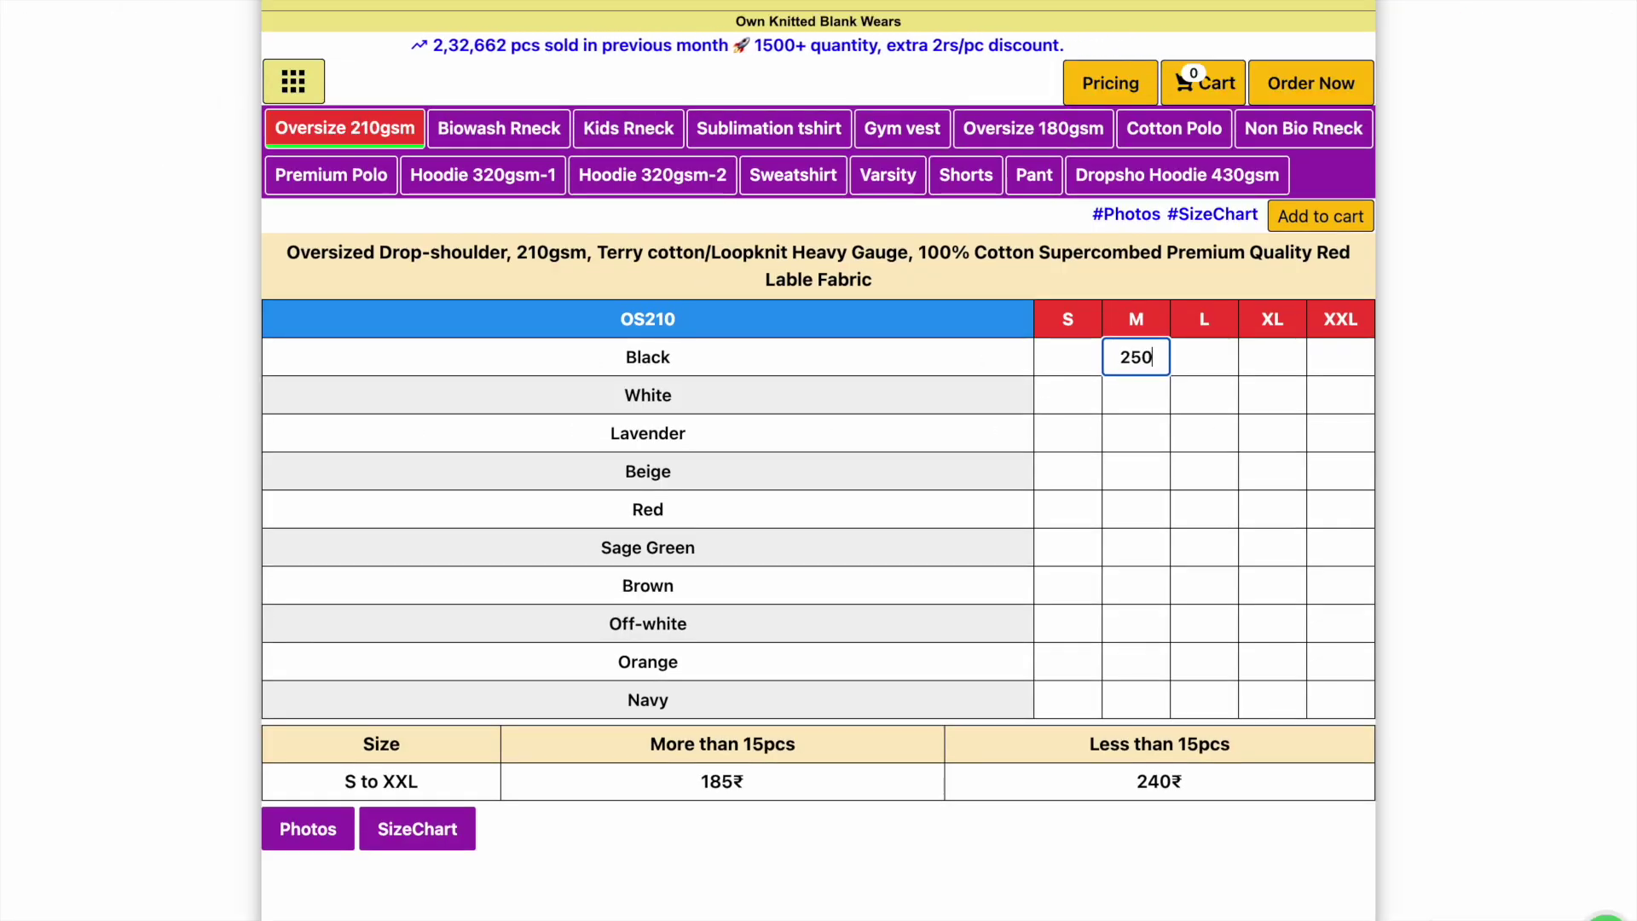
left_click(1320, 87)
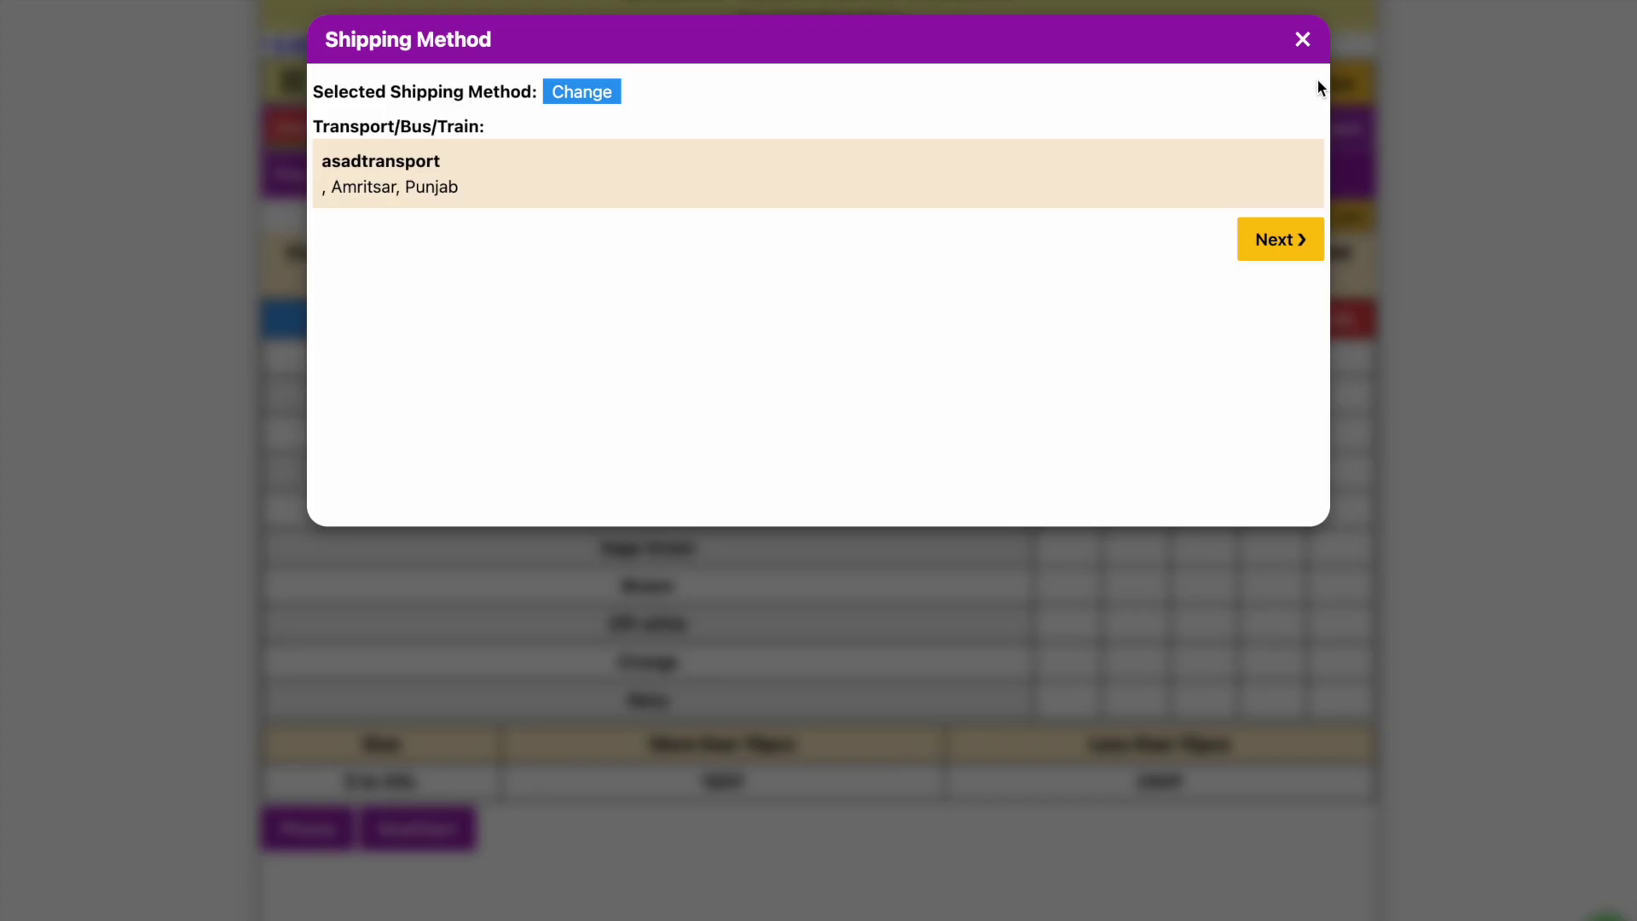
Switch shipping to Dropshipping, upload My Movie3.jpg as the label, and continue to the order summary.
left_click(602, 98)
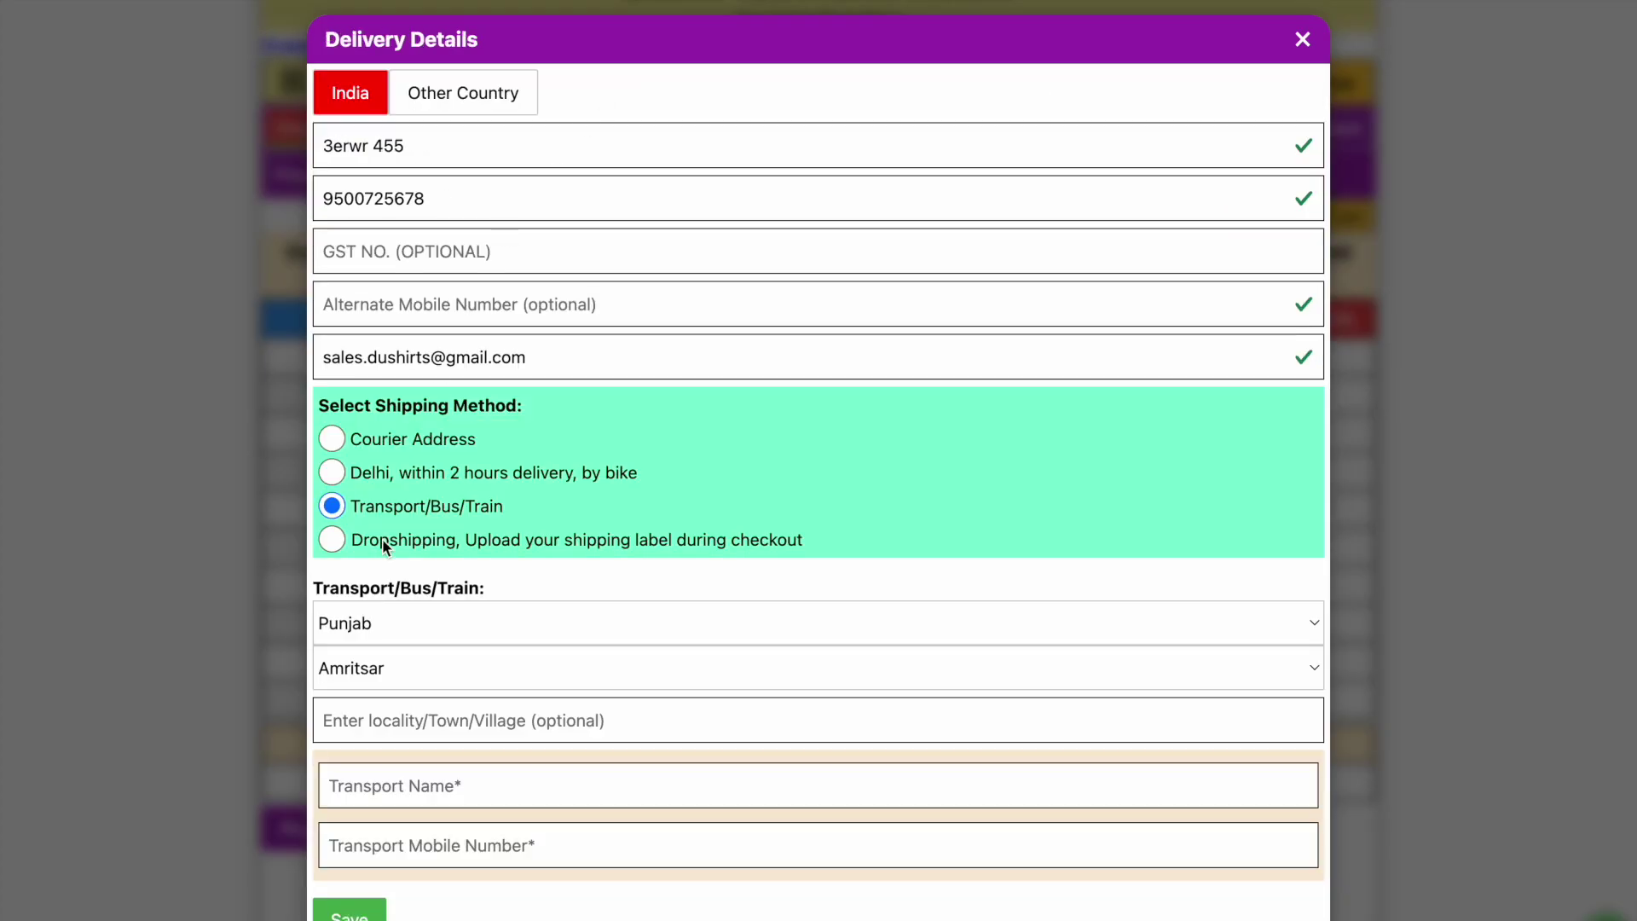
left_click(339, 540)
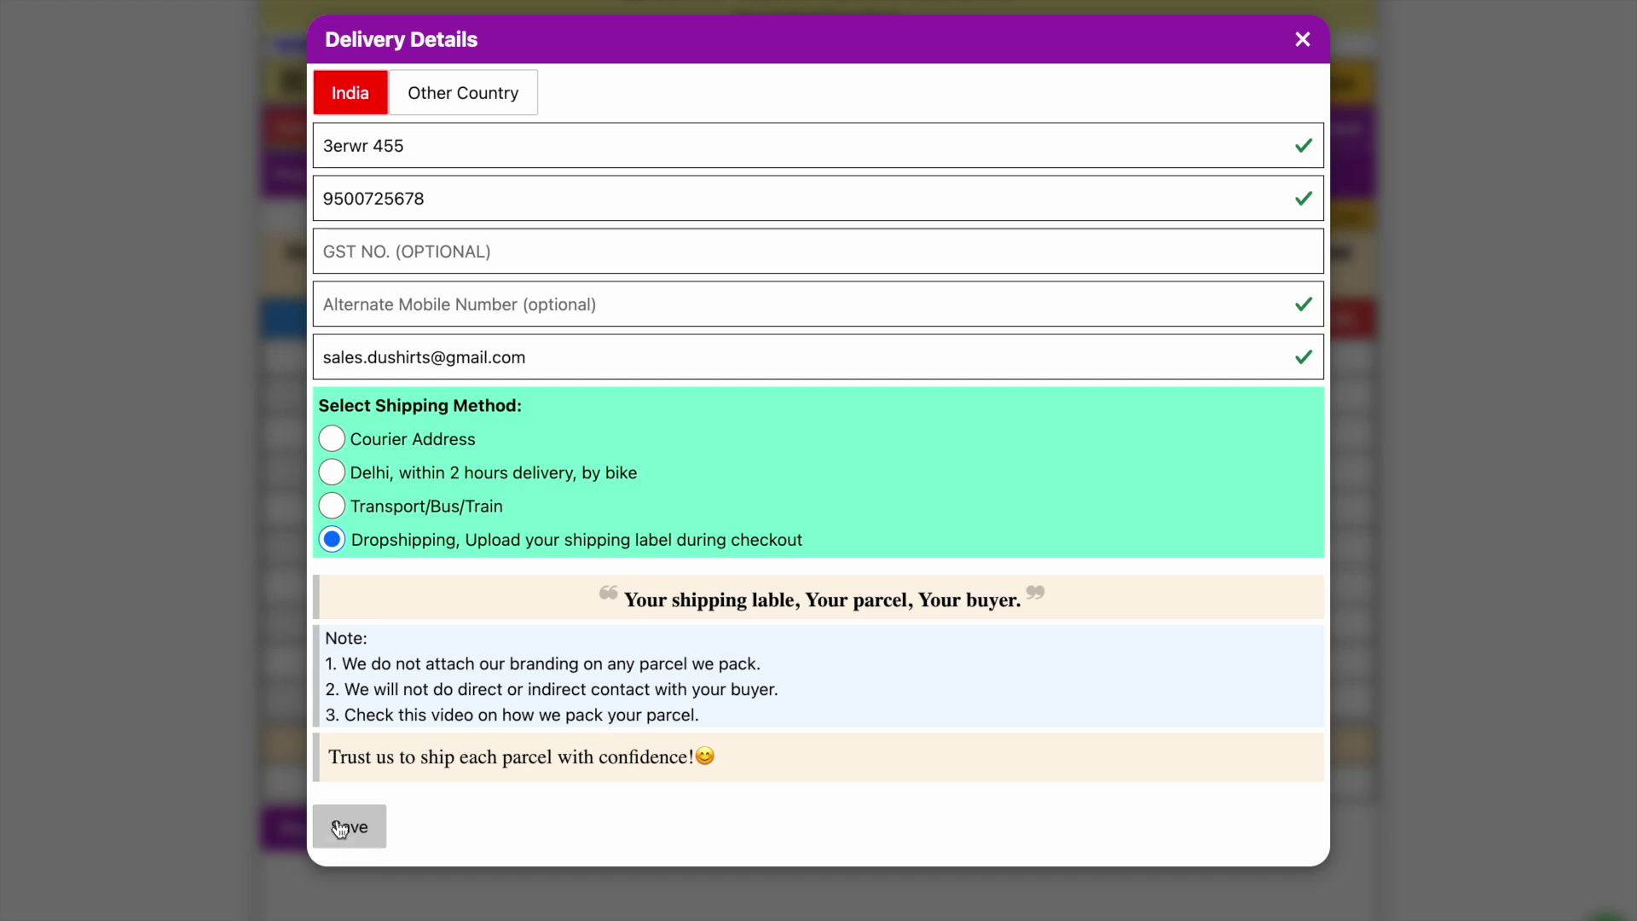
left_click(340, 831)
left_click(409, 223)
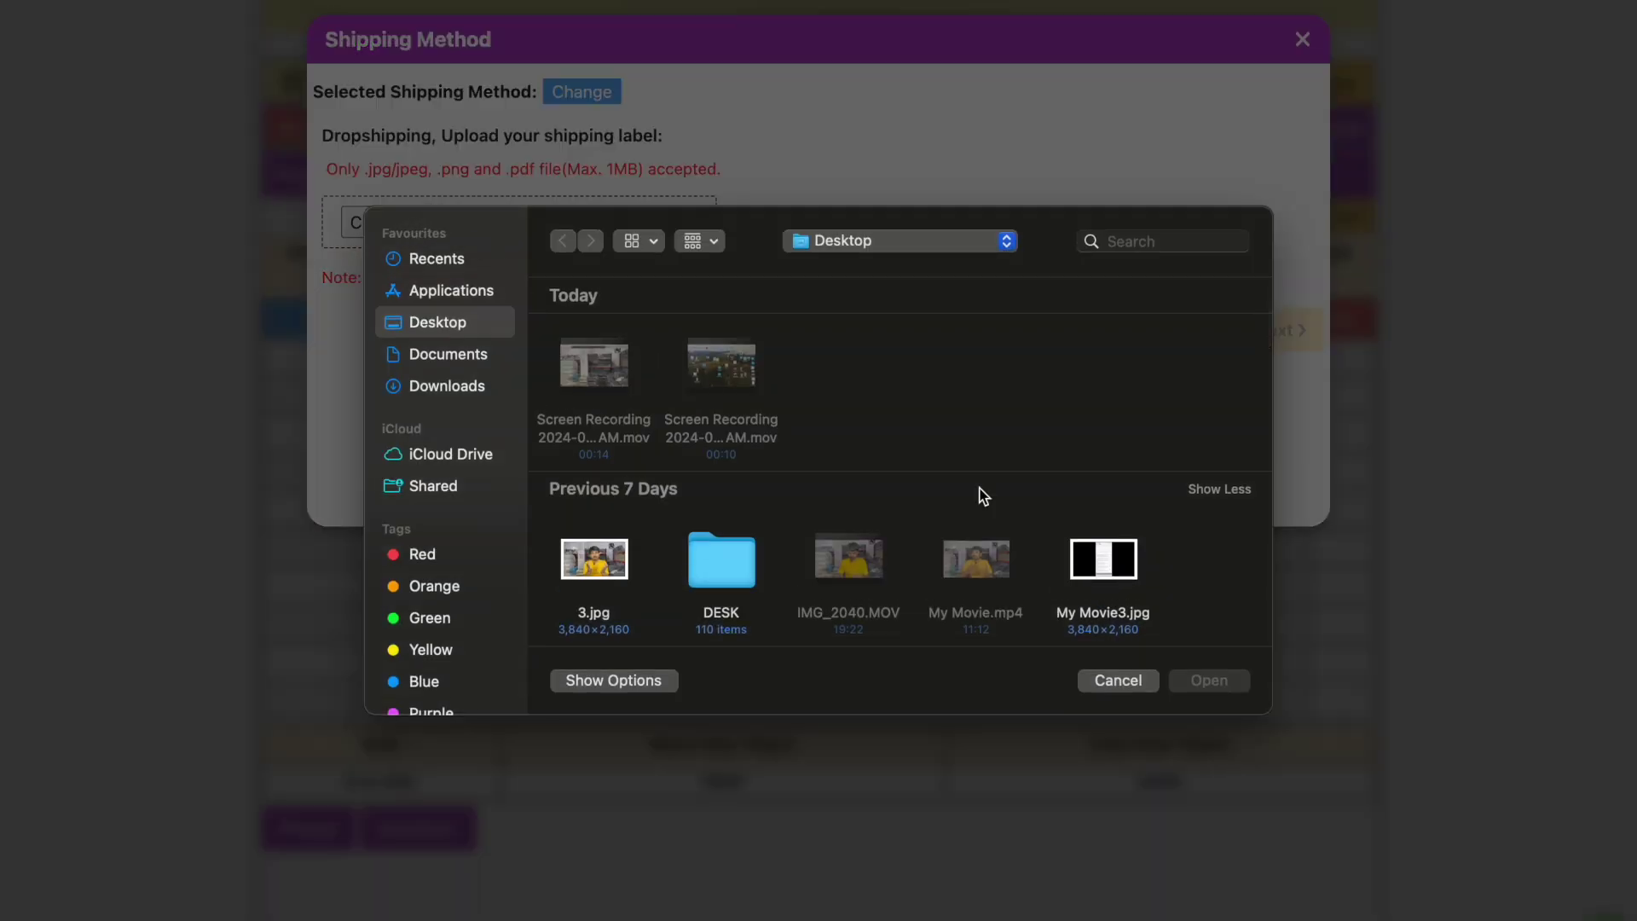
left_click(1131, 564)
left_click(1202, 680)
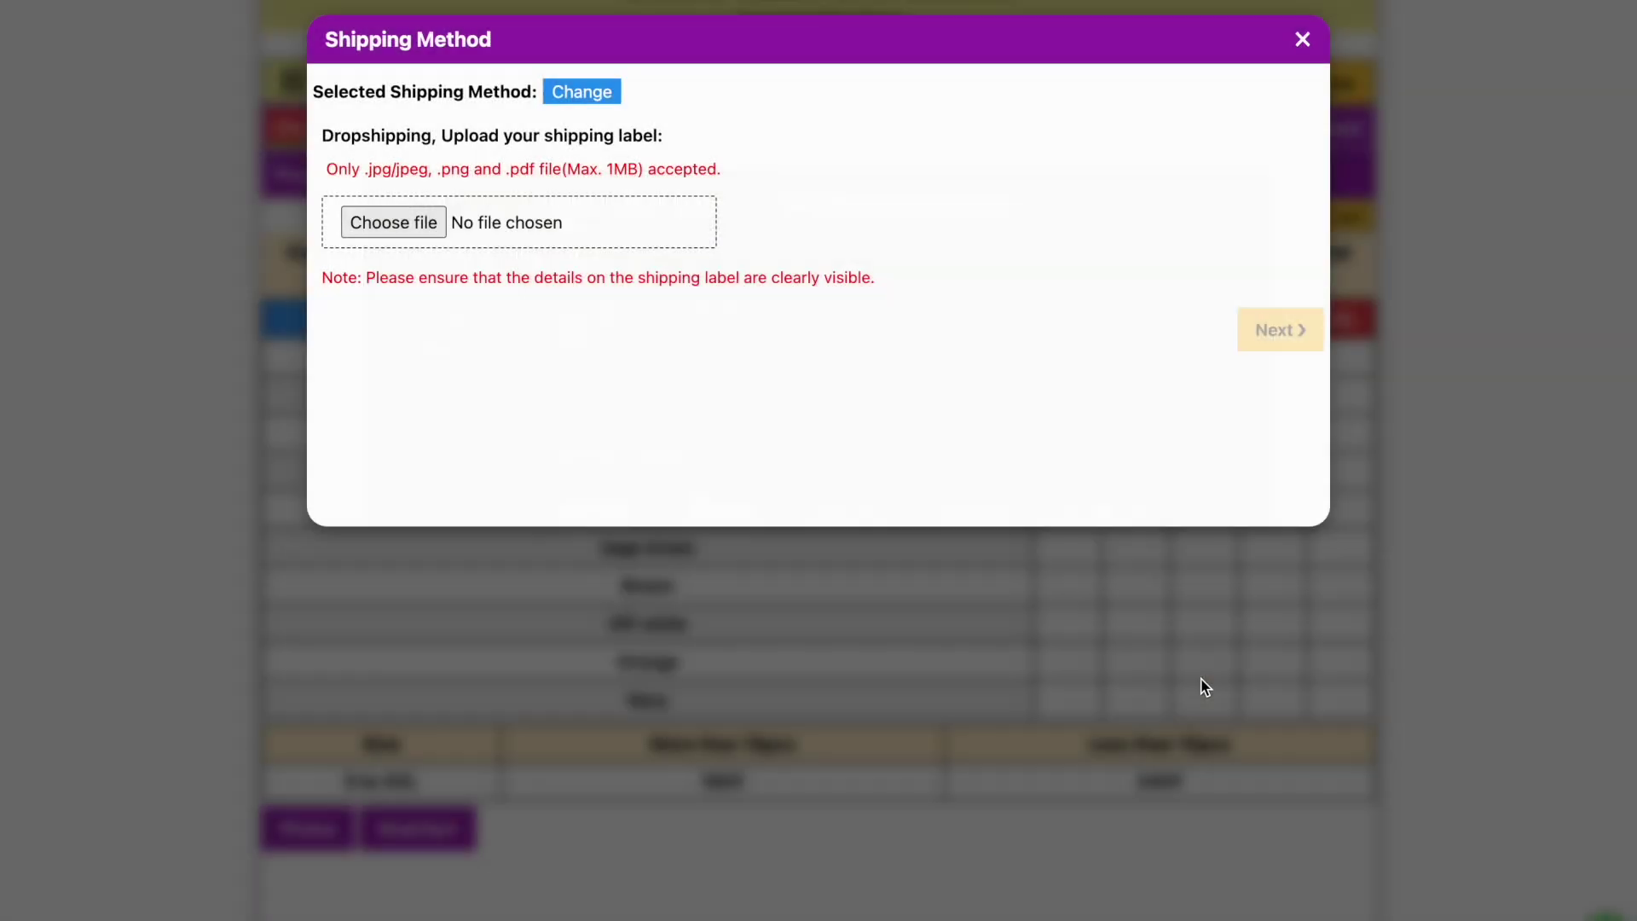
left_click(1275, 361)
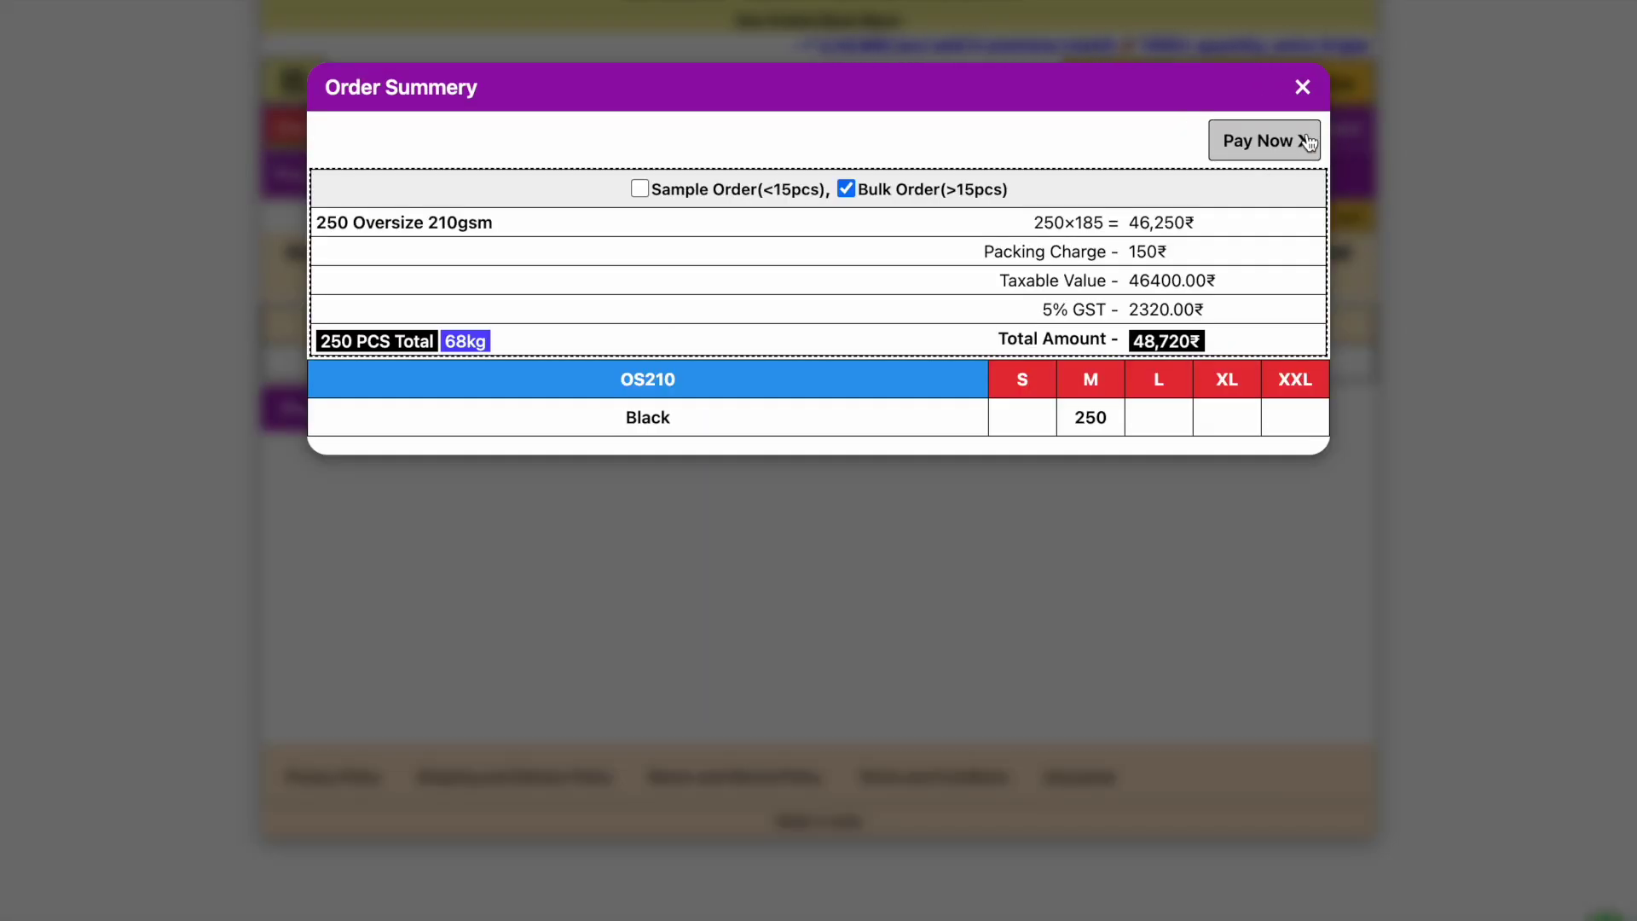
Start the Razorpay payment for the ₹48,720 order, then return to the Shiprocket Cargo tab.
left_click(1307, 141)
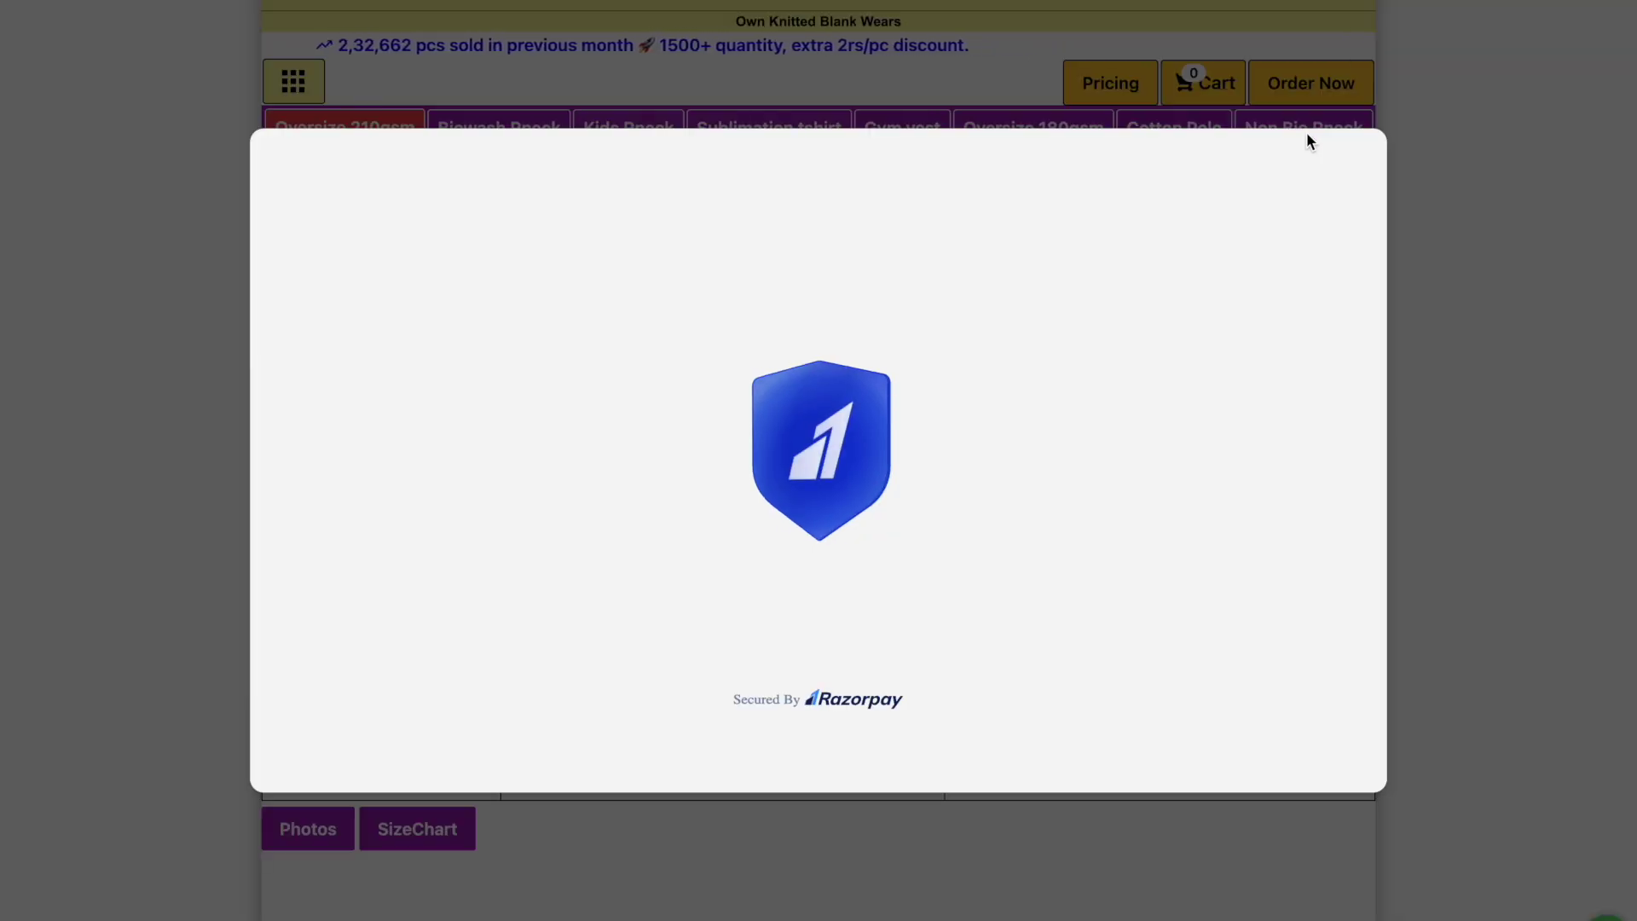
mouse_move(1311, 2)
left_click(260, 2)
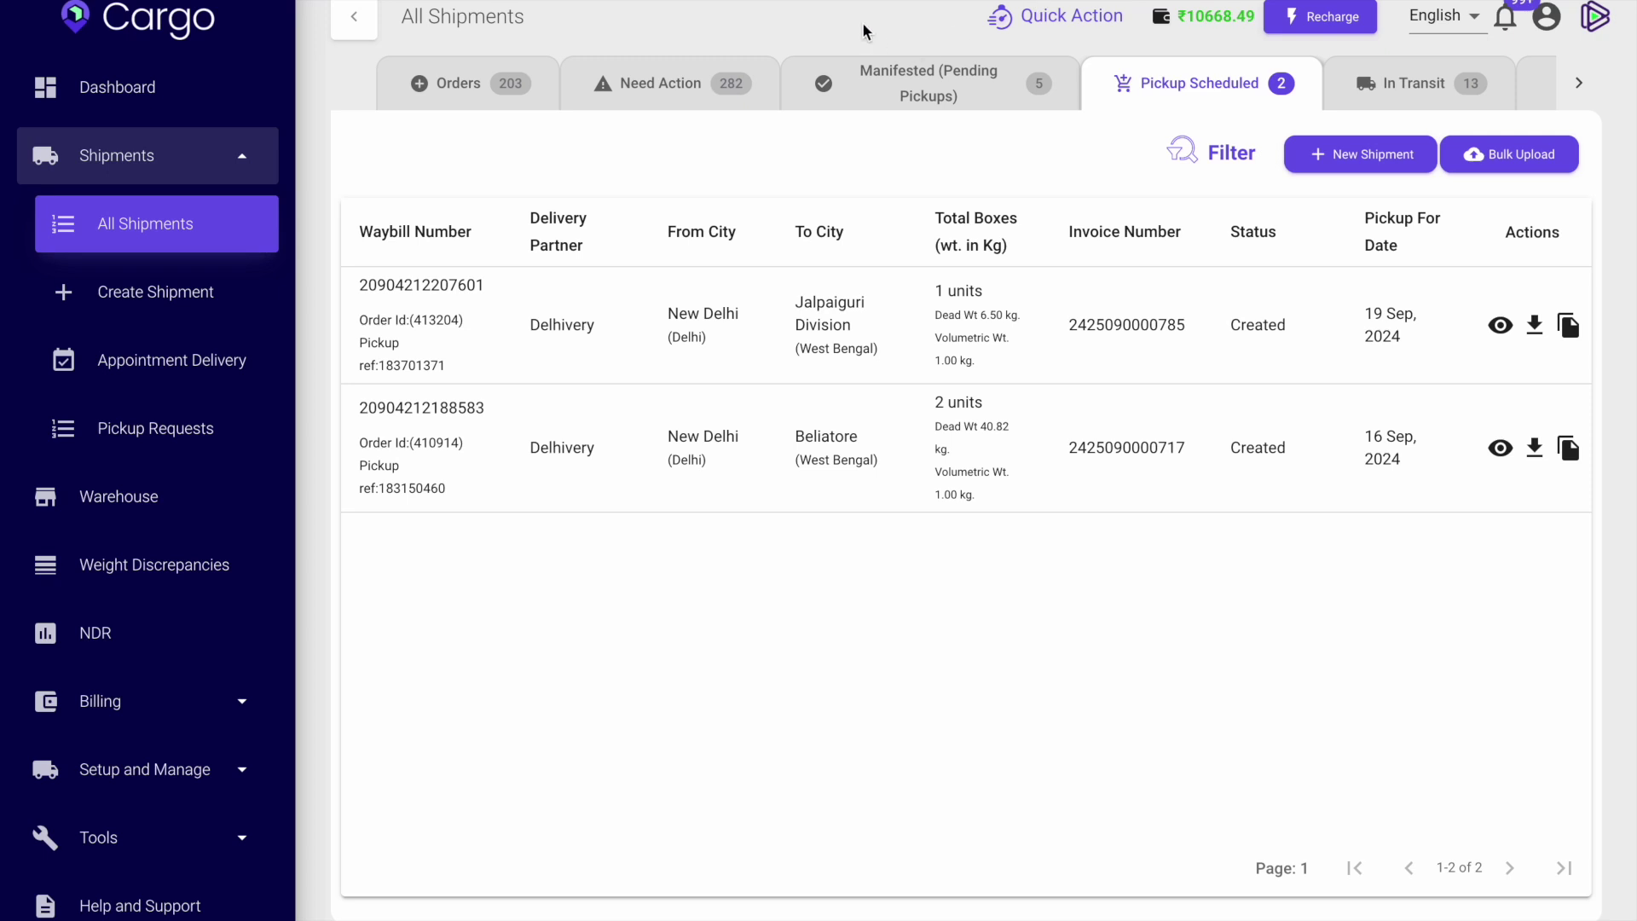
Create a new shipment from pickup warehouse Townknitteddotcom to destination warehouse Beliatore.
left_click(107, 96)
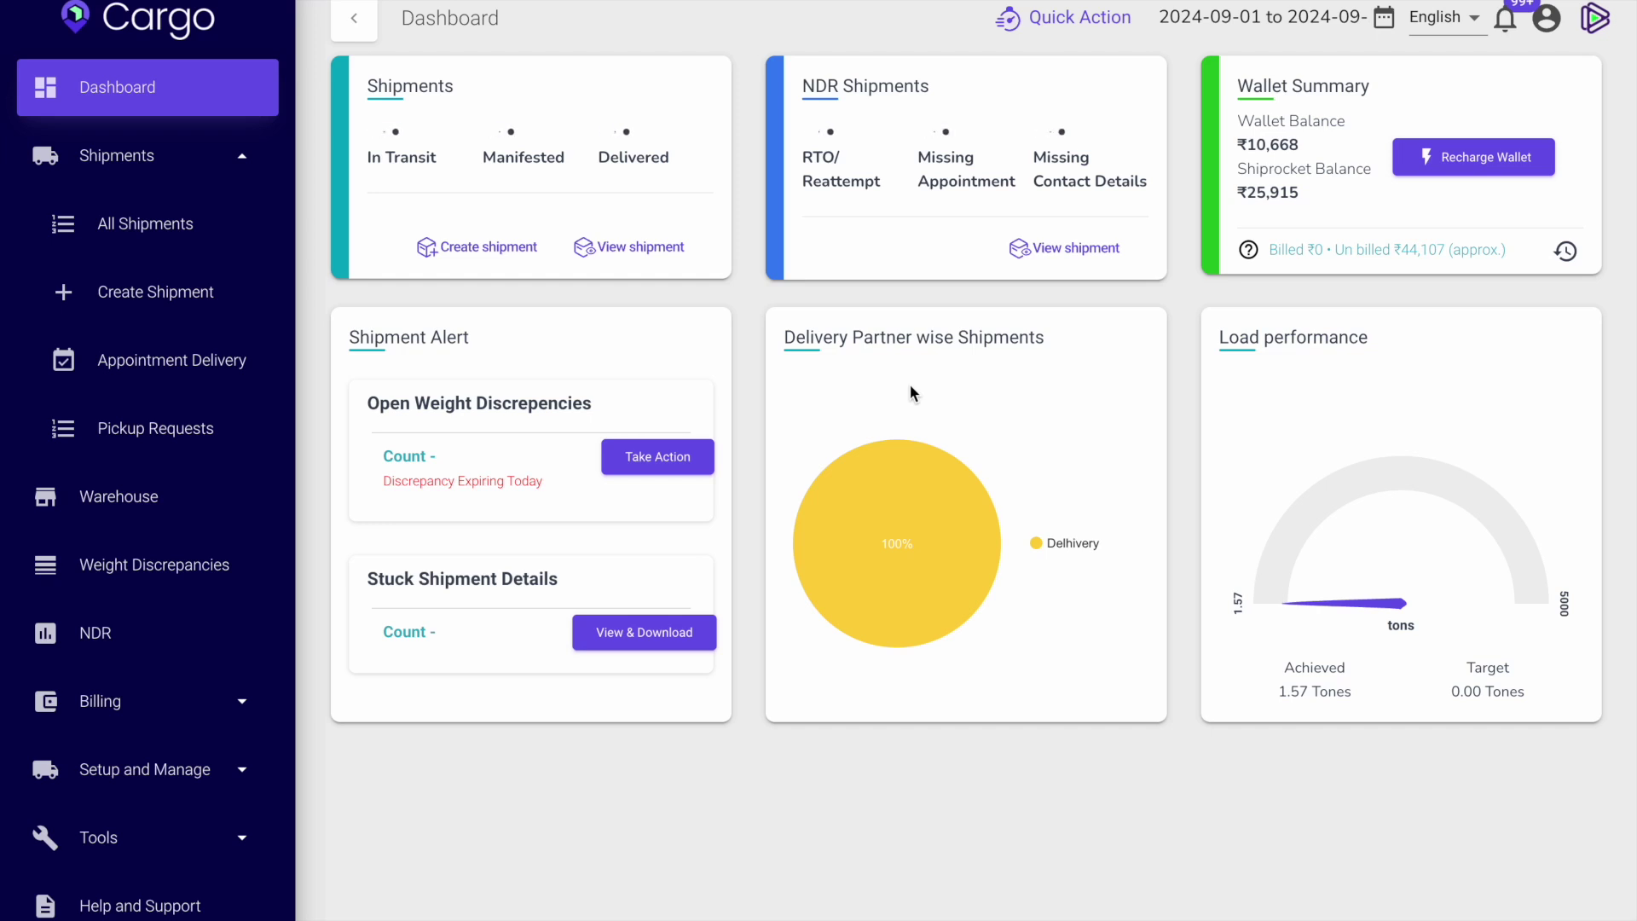
left_click(162, 292)
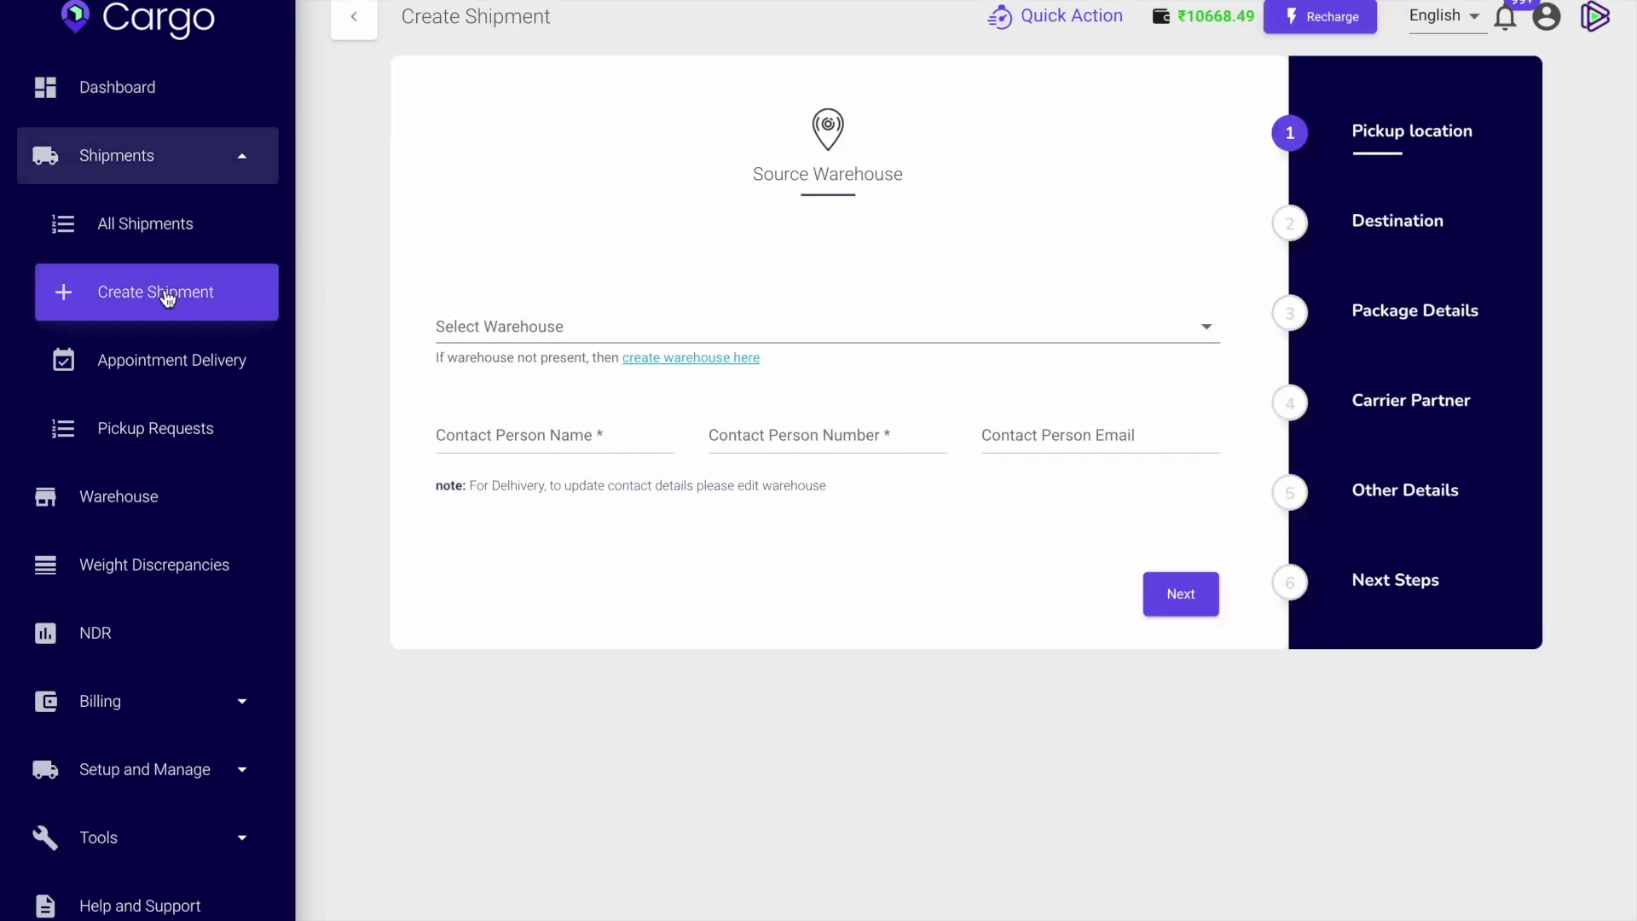
left_click(462, 312)
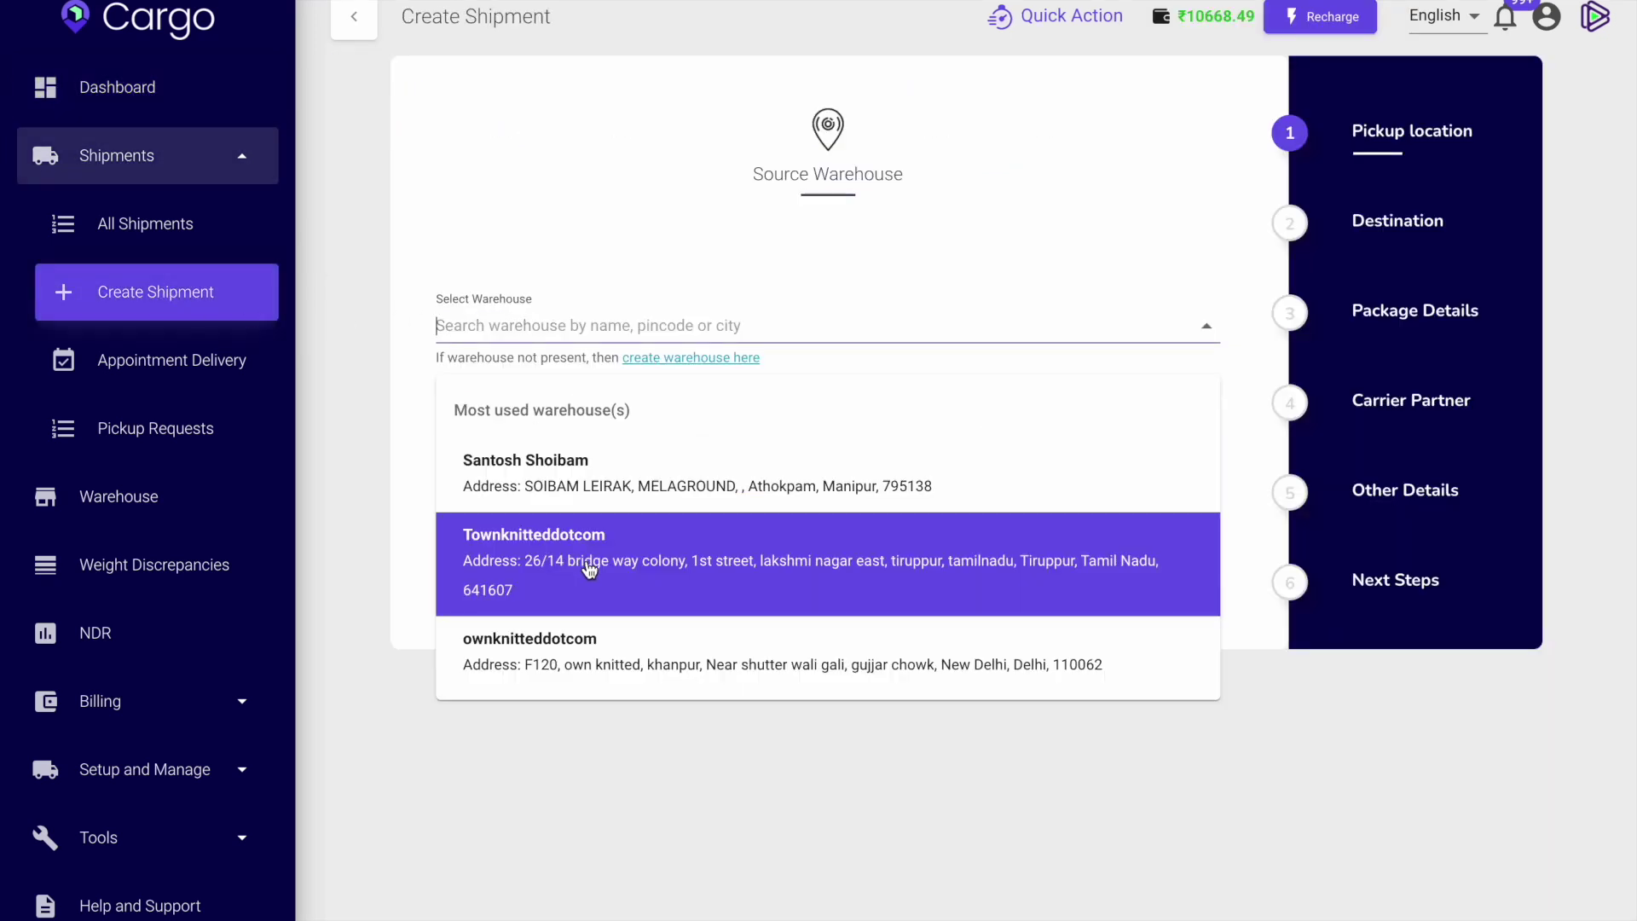
left_click(635, 578)
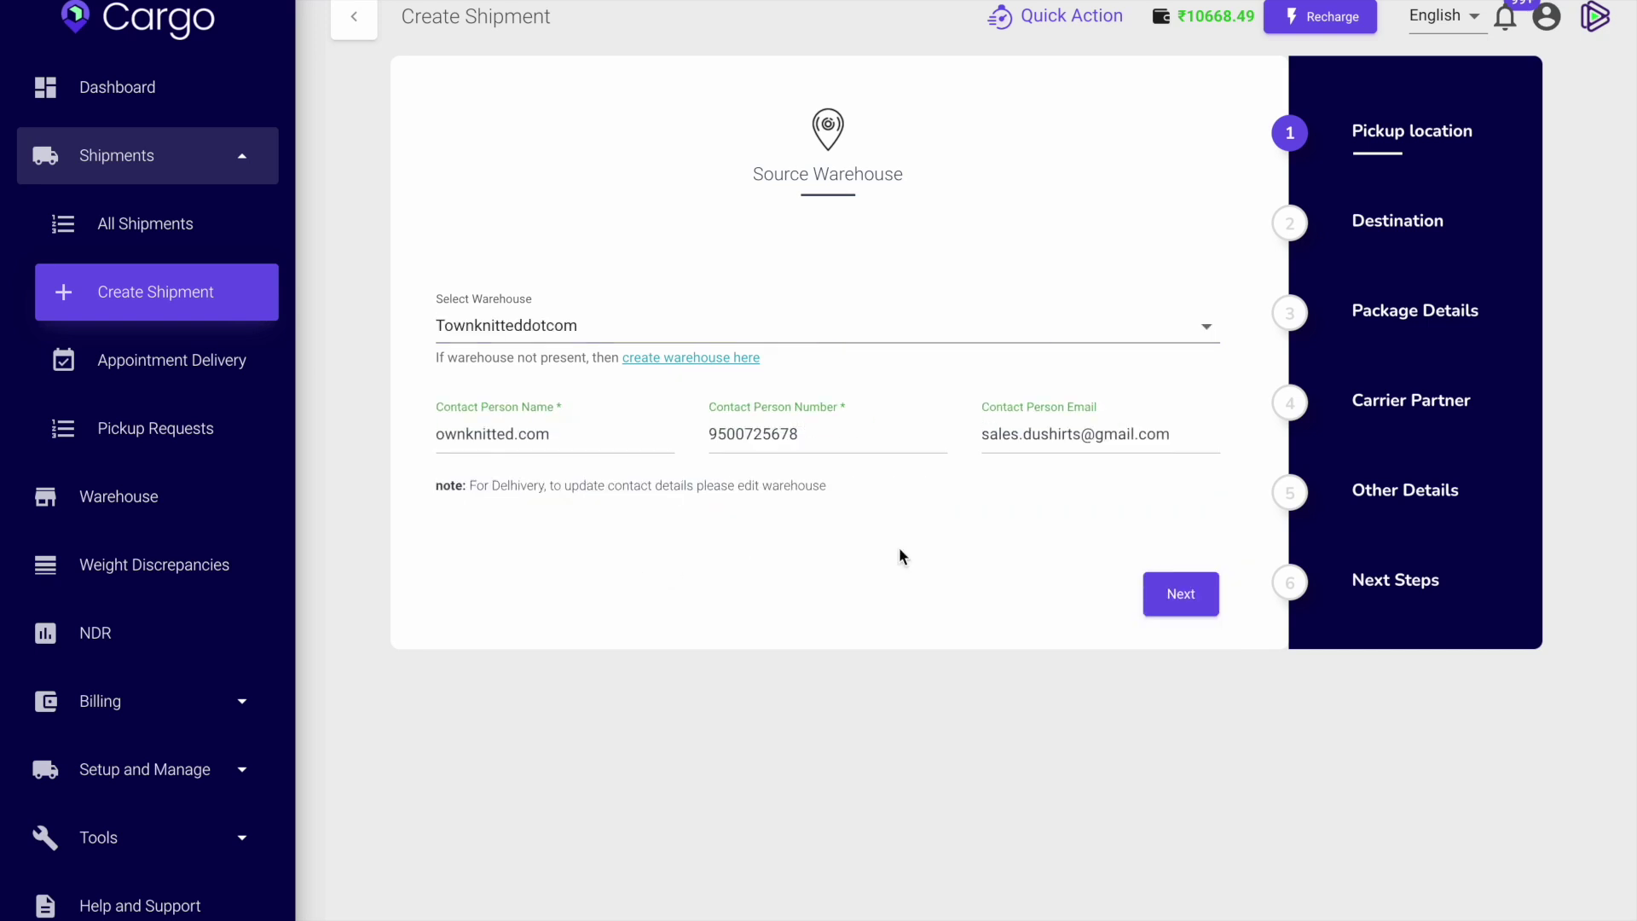
left_click(1188, 602)
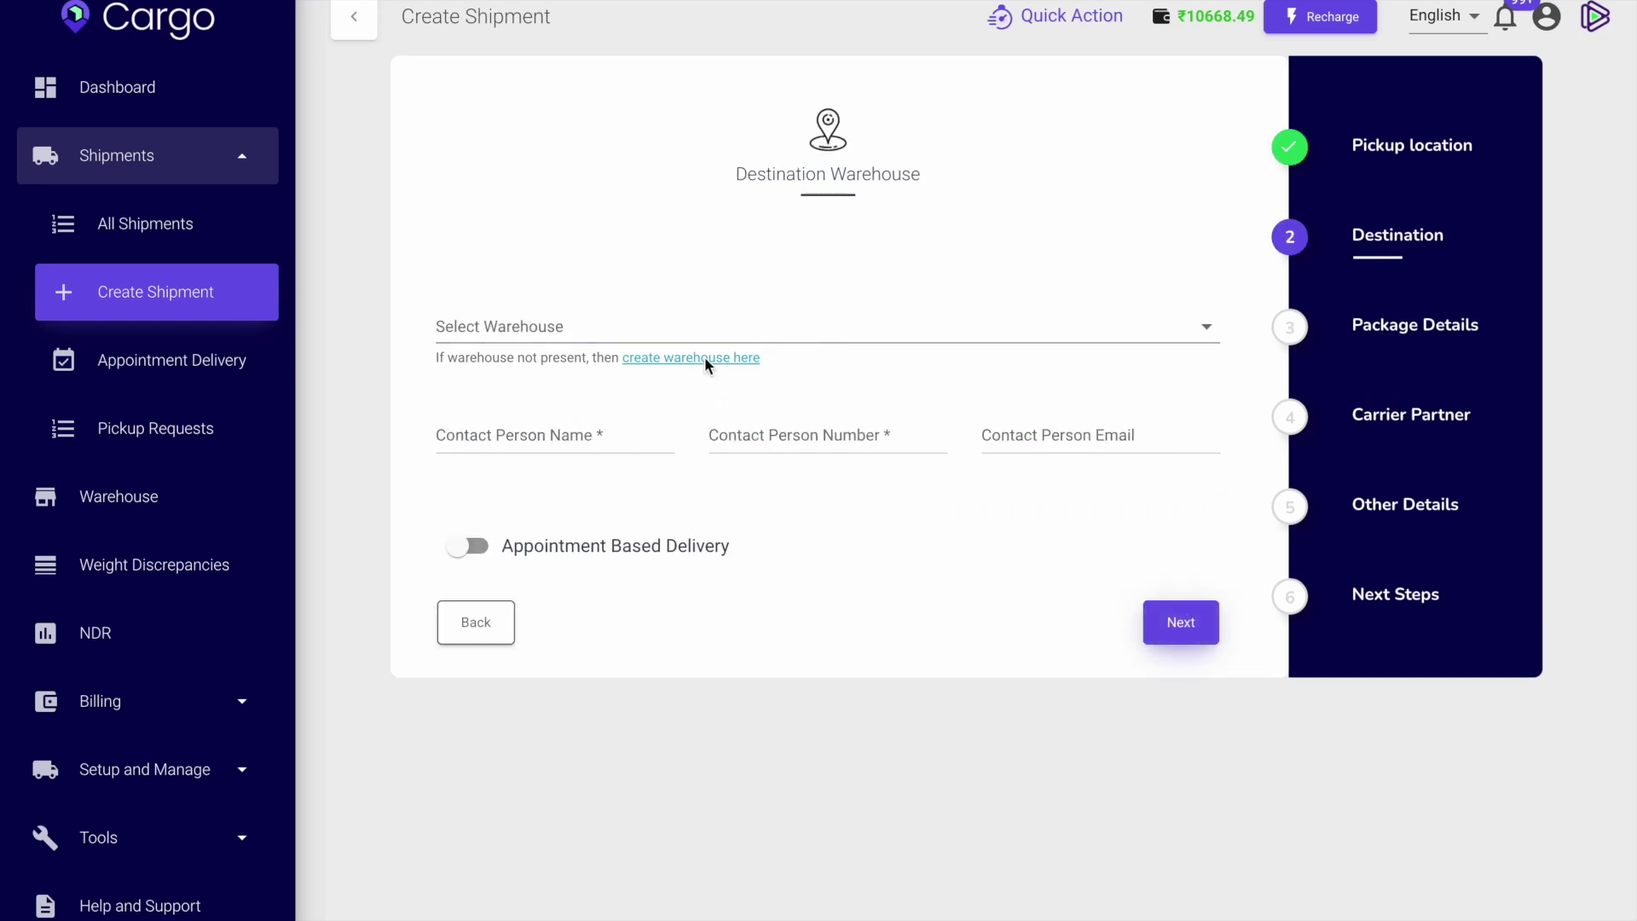
left_click(719, 328)
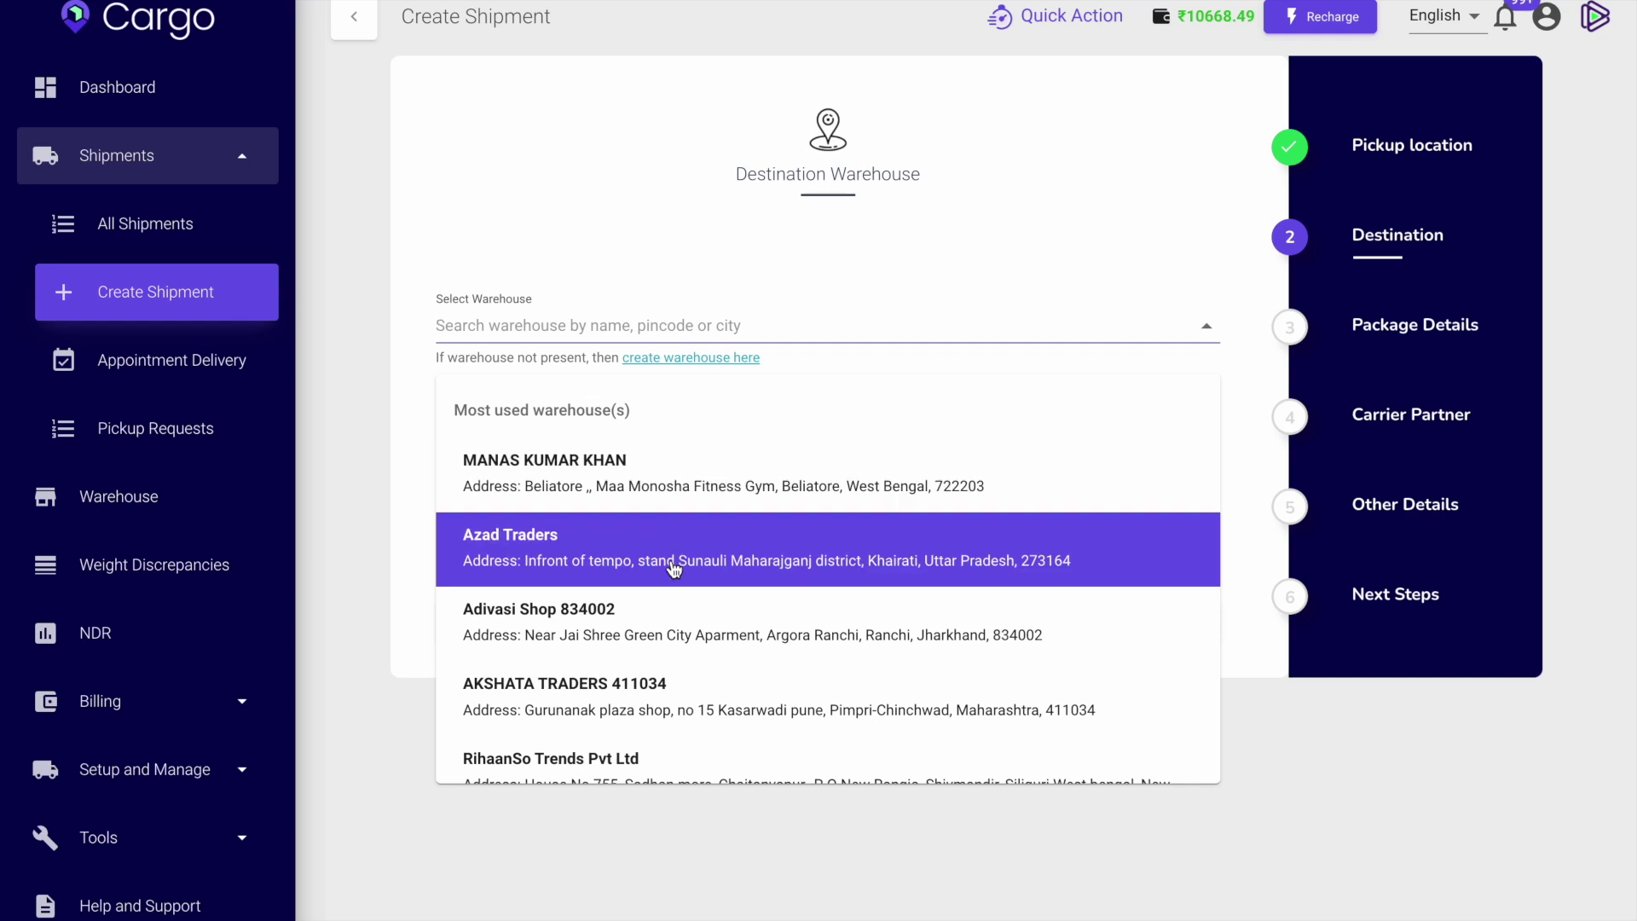
left_click(695, 502)
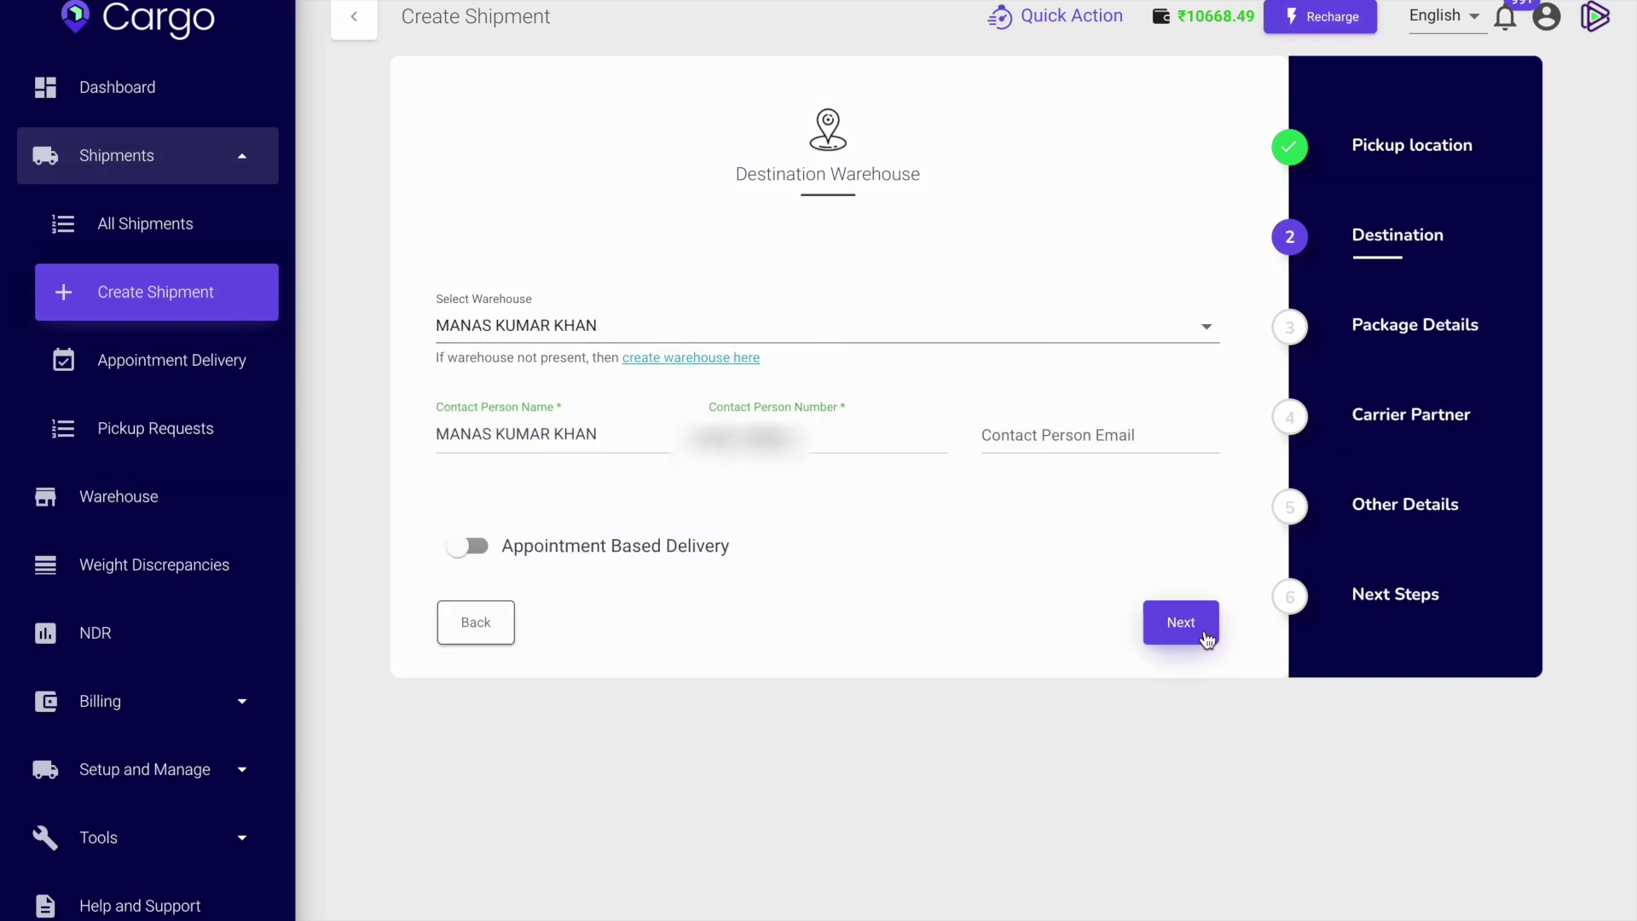
left_click(1036, 317)
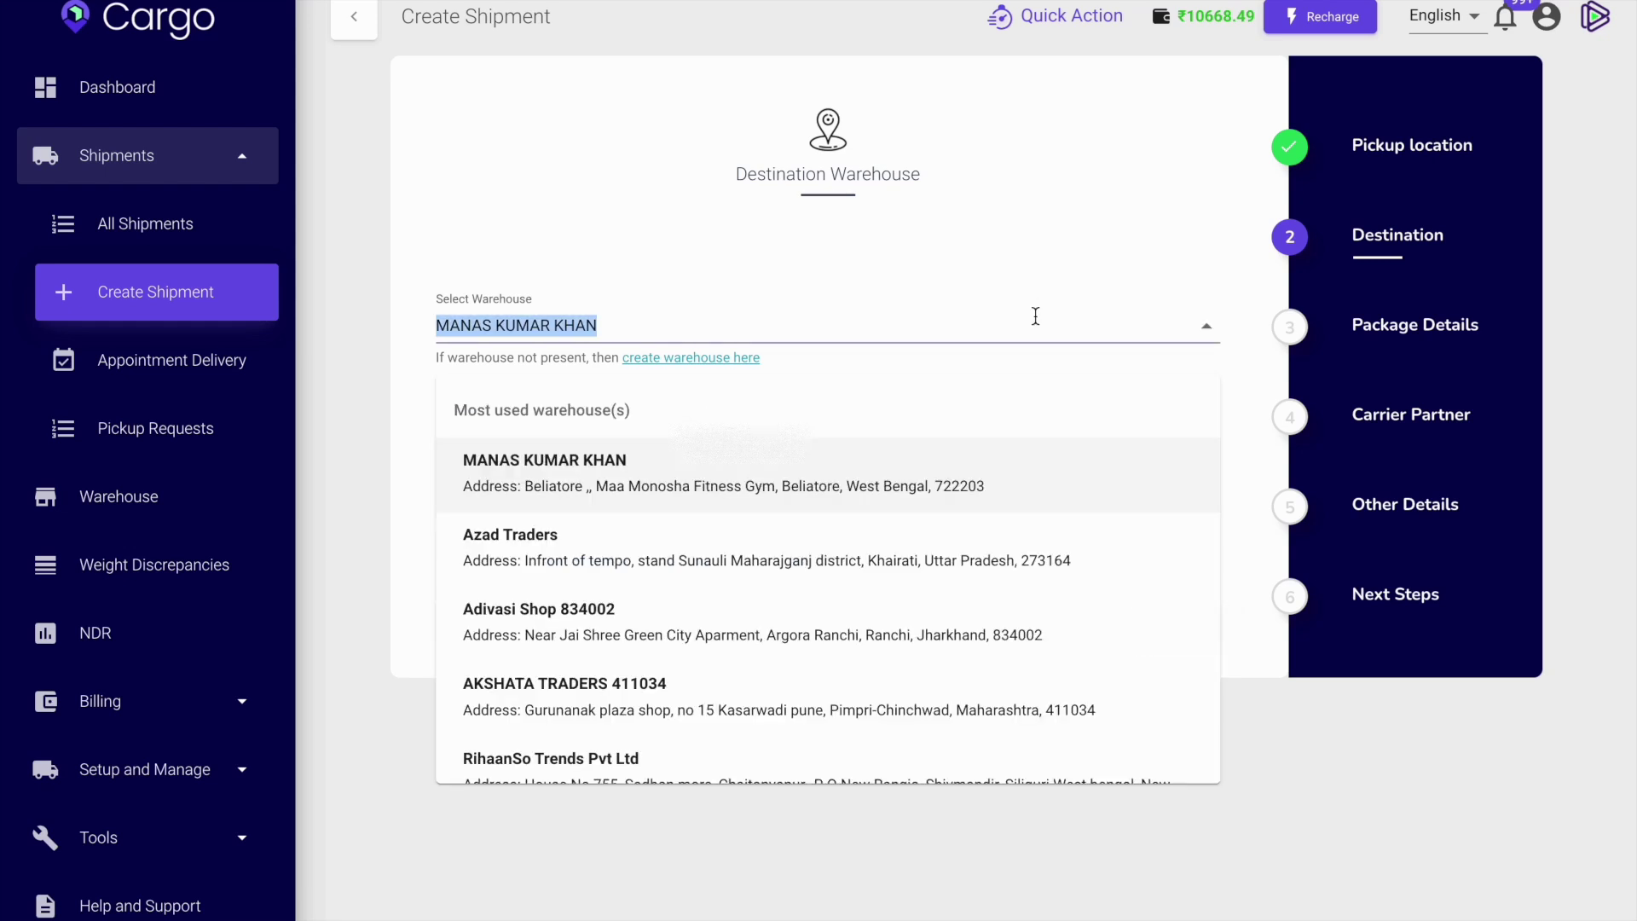
left_click(1378, 814)
left_click(1206, 634)
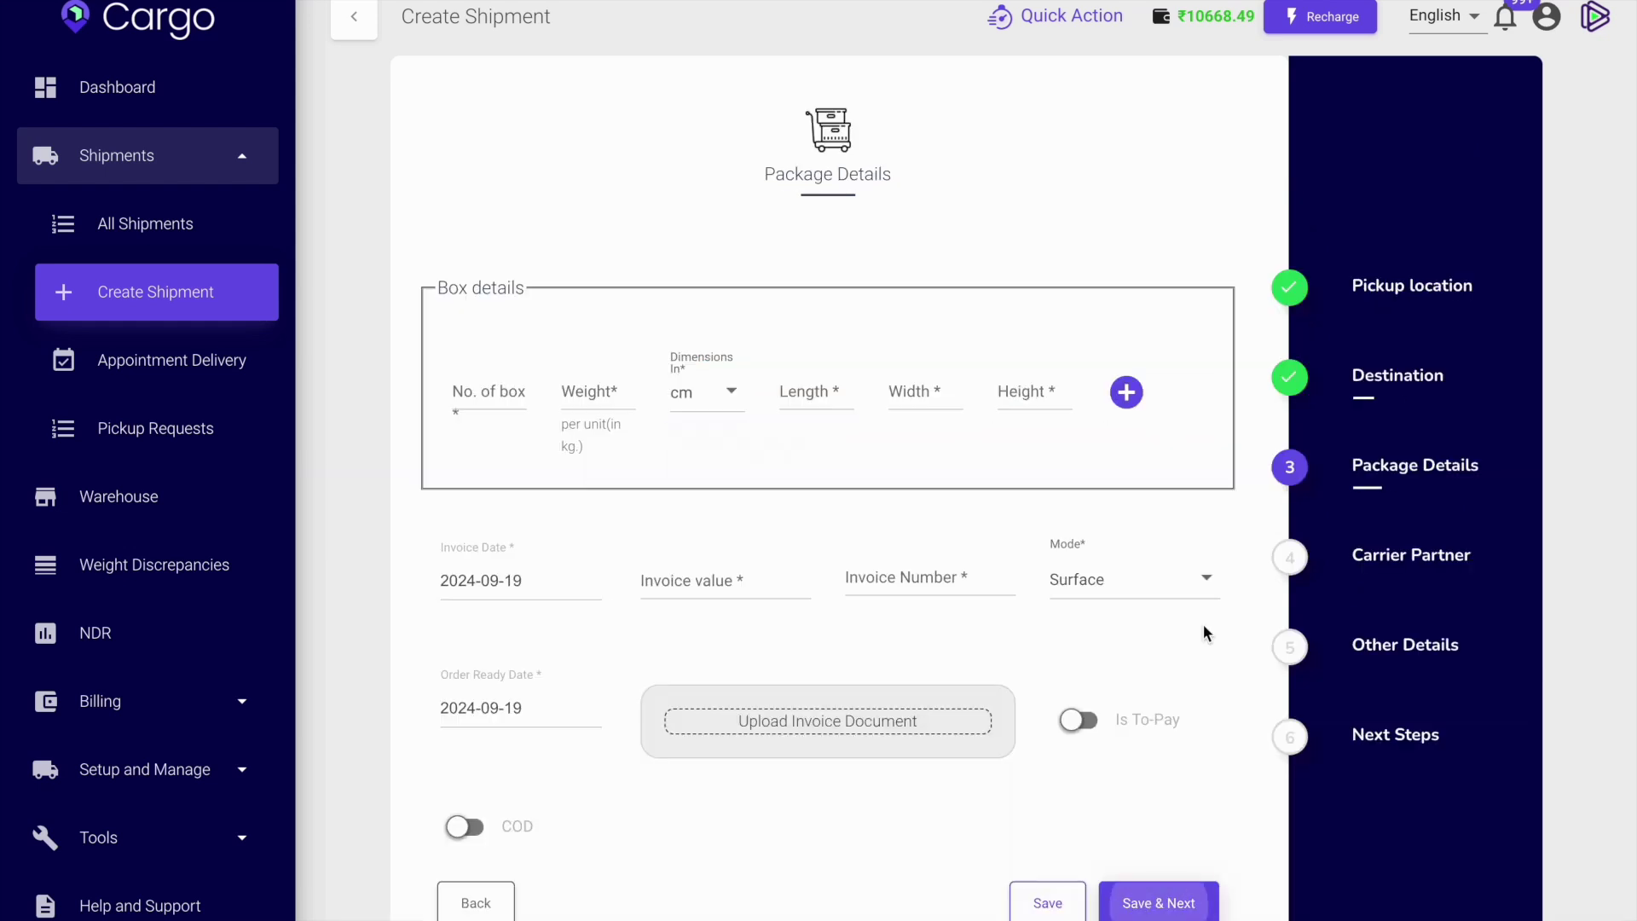
Enter package details: 1 box weighing 25 kg, measuring 2×2×2 cm.
left_click(485, 388)
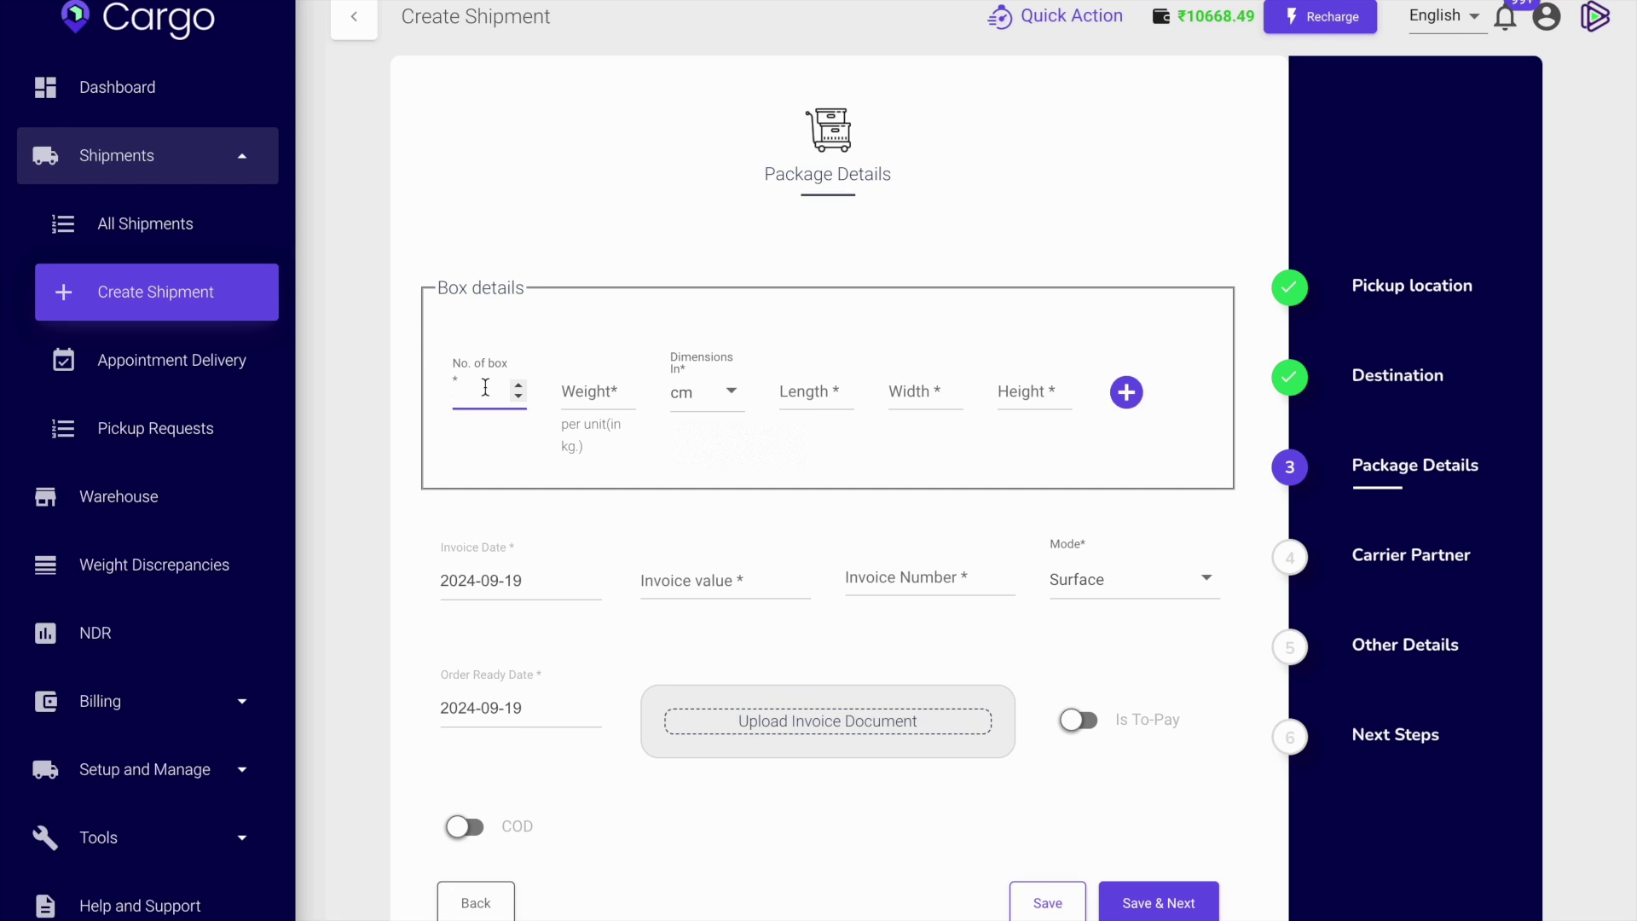
type("1")
left_click(573, 412)
type("25")
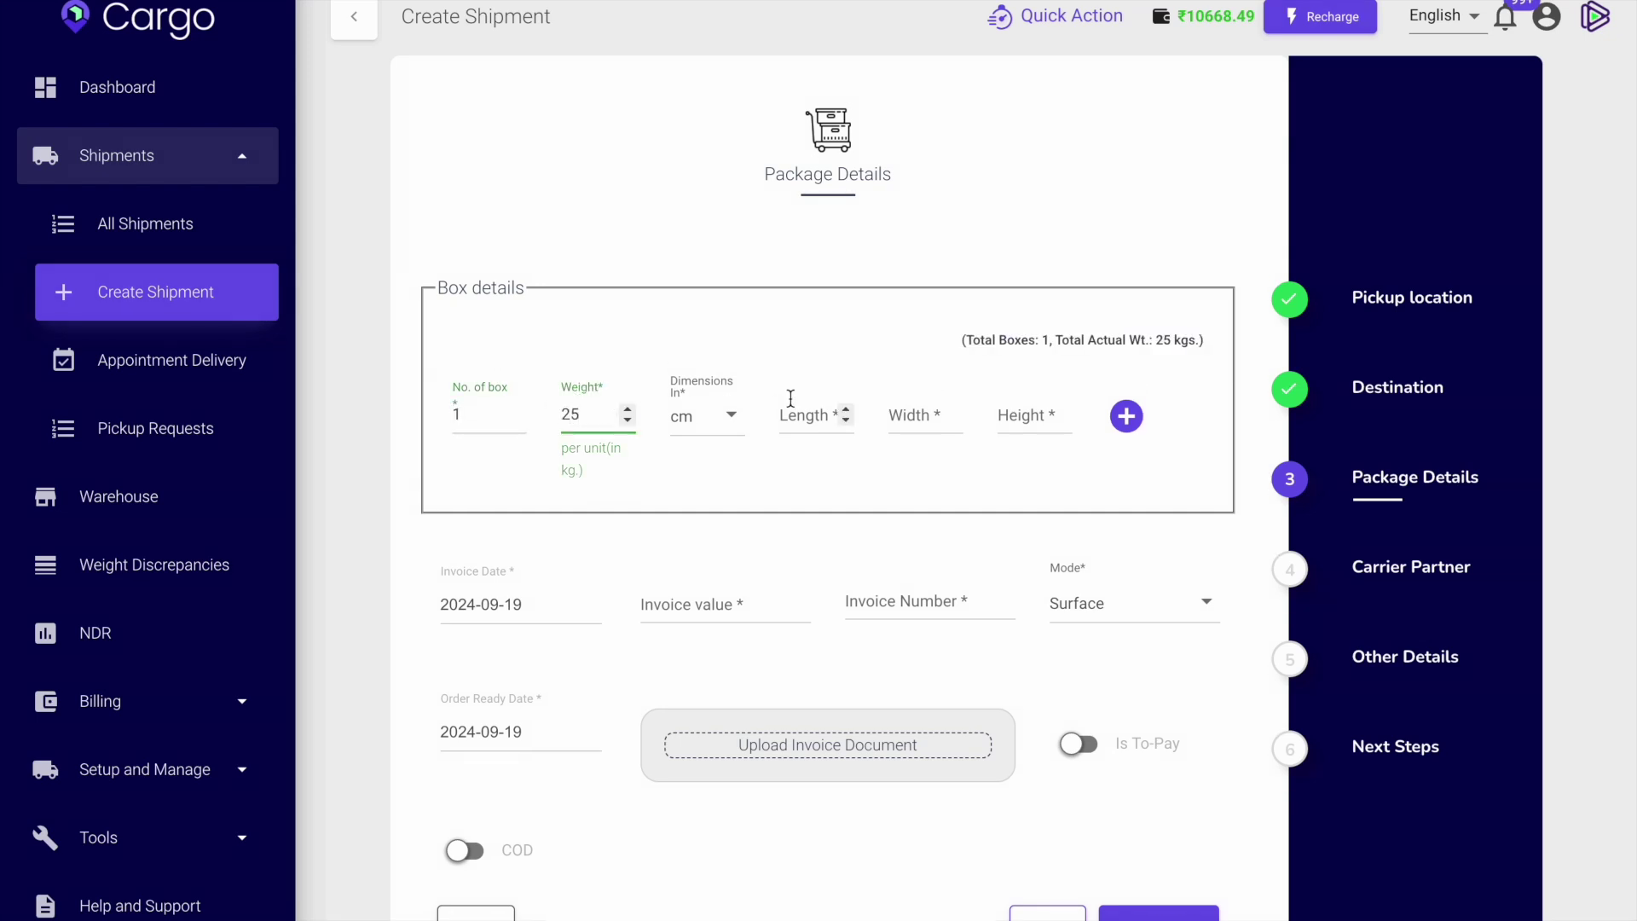
left_click(790, 414)
type("2")
left_click(926, 416)
type("2")
left_click(1061, 415)
type("2")
Enter invoice value 15000 and invoice number 56, then browse for the invoice file.
left_click(718, 612)
type("15")
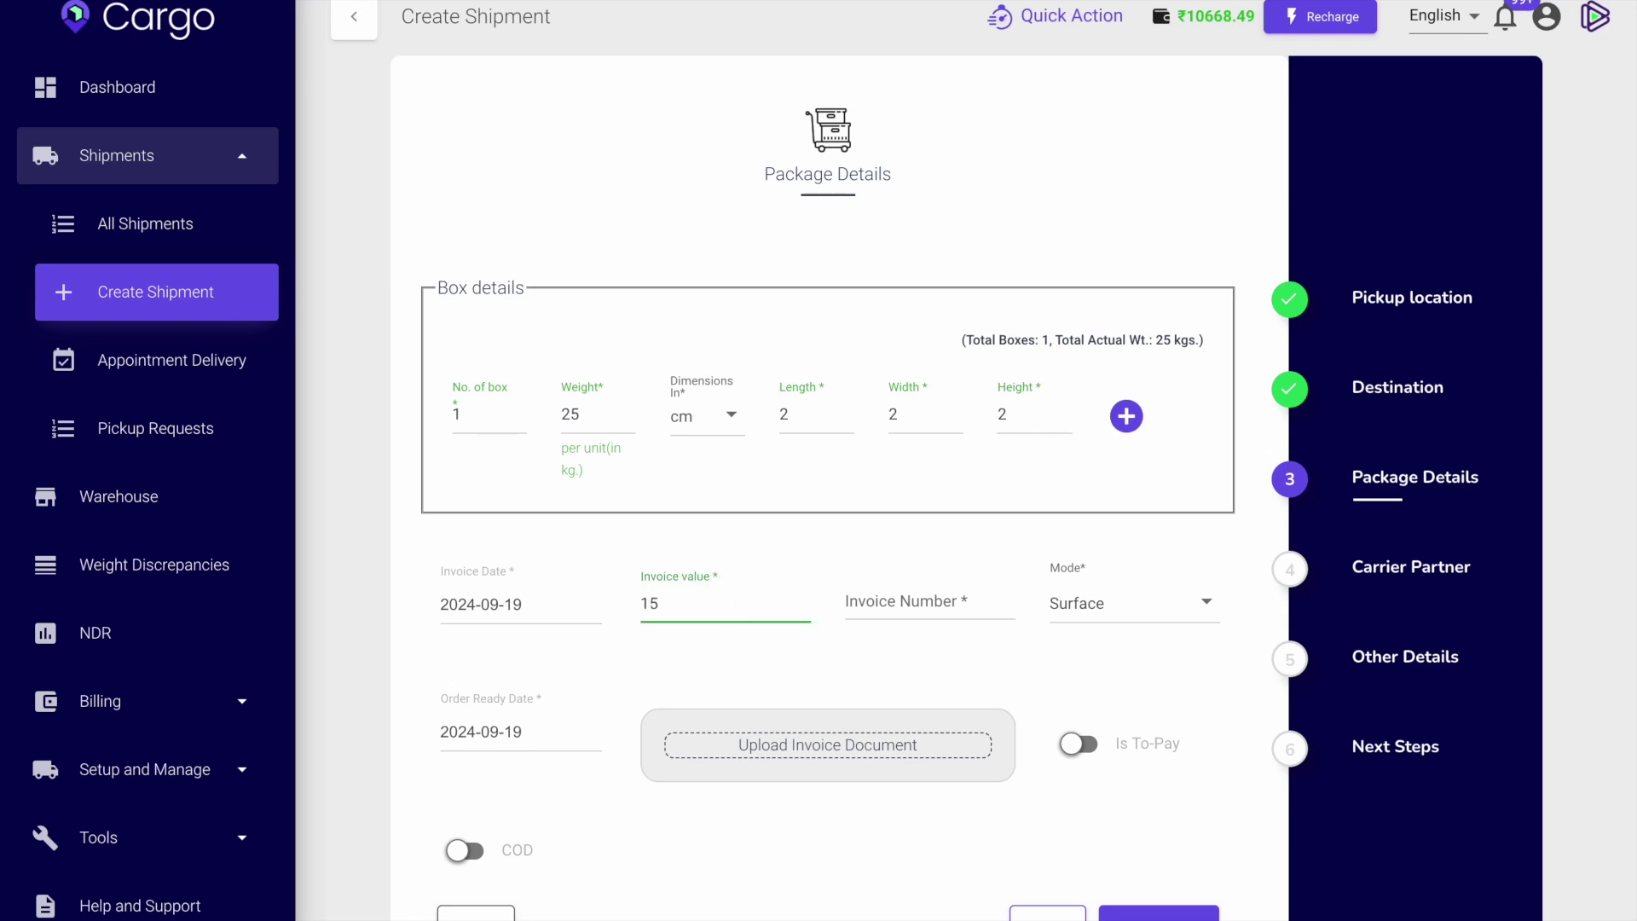
type("000")
left_click(892, 612)
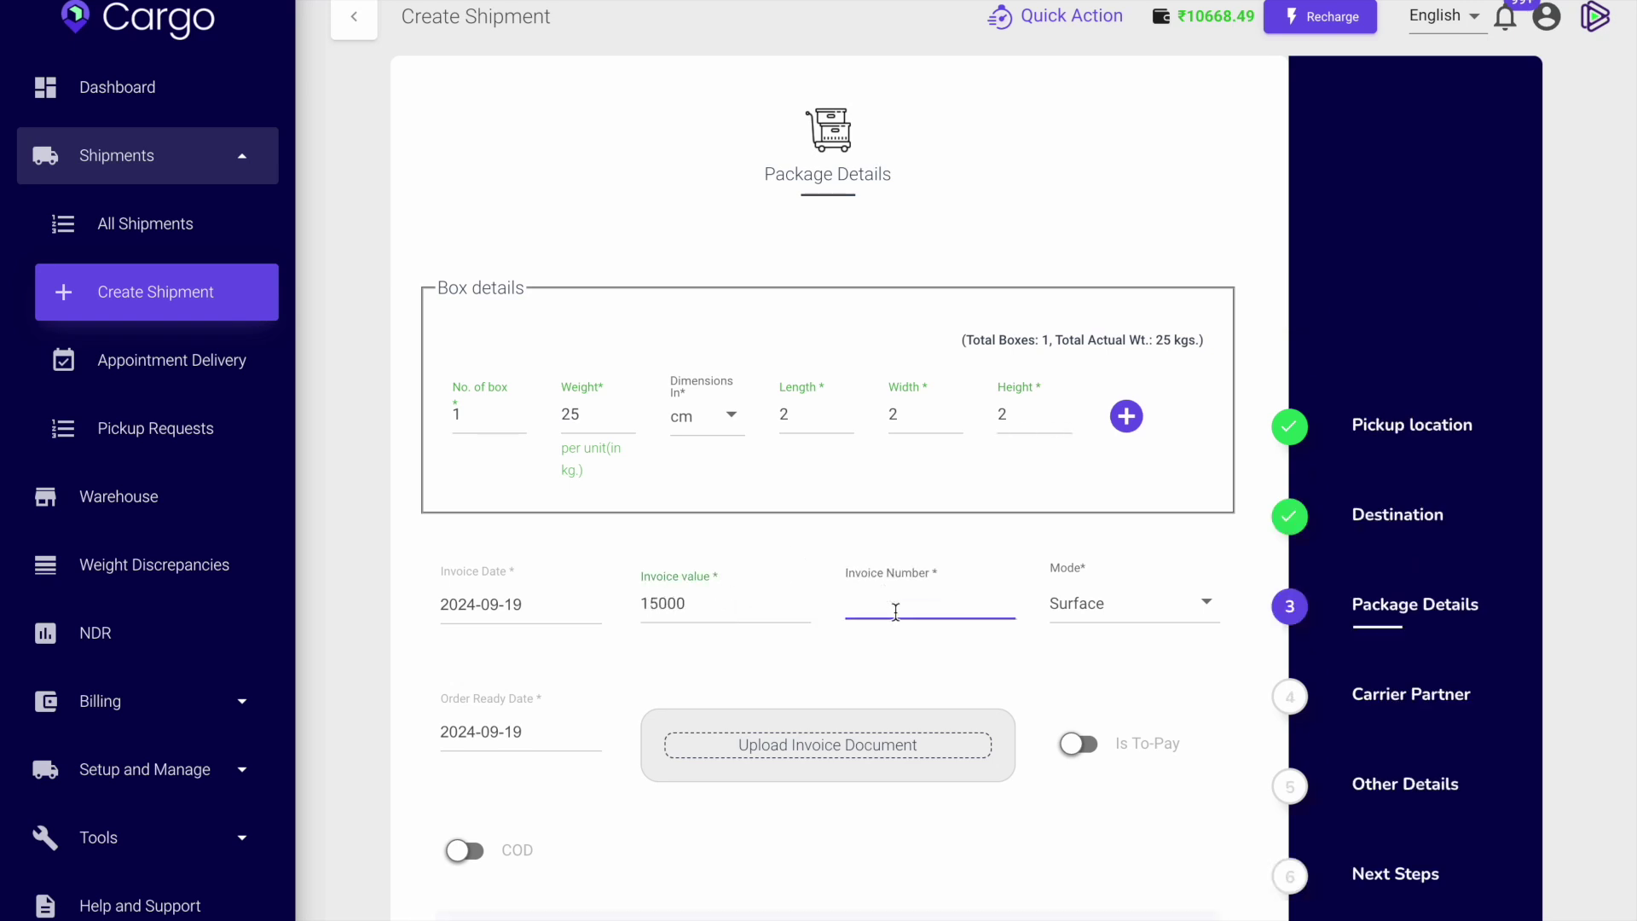
type("56")
left_click(807, 742)
Attach My_Movie3.jpg as the shipment's invoice file.
left_click(1094, 566)
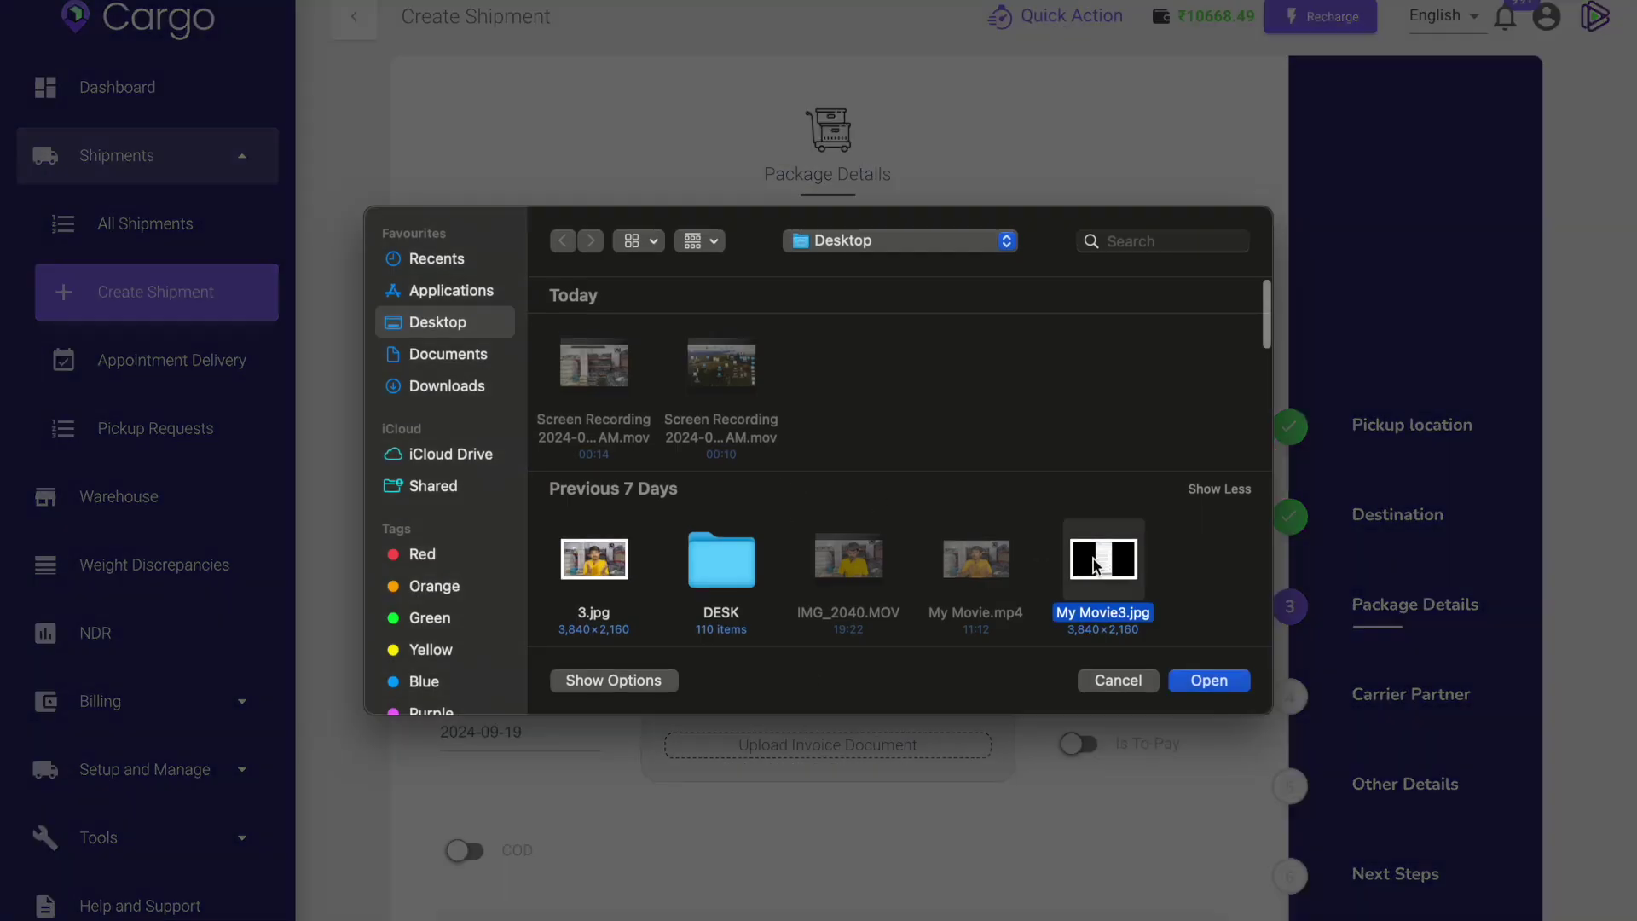
left_click(1211, 680)
scroll(1076, 827, "down", 3)
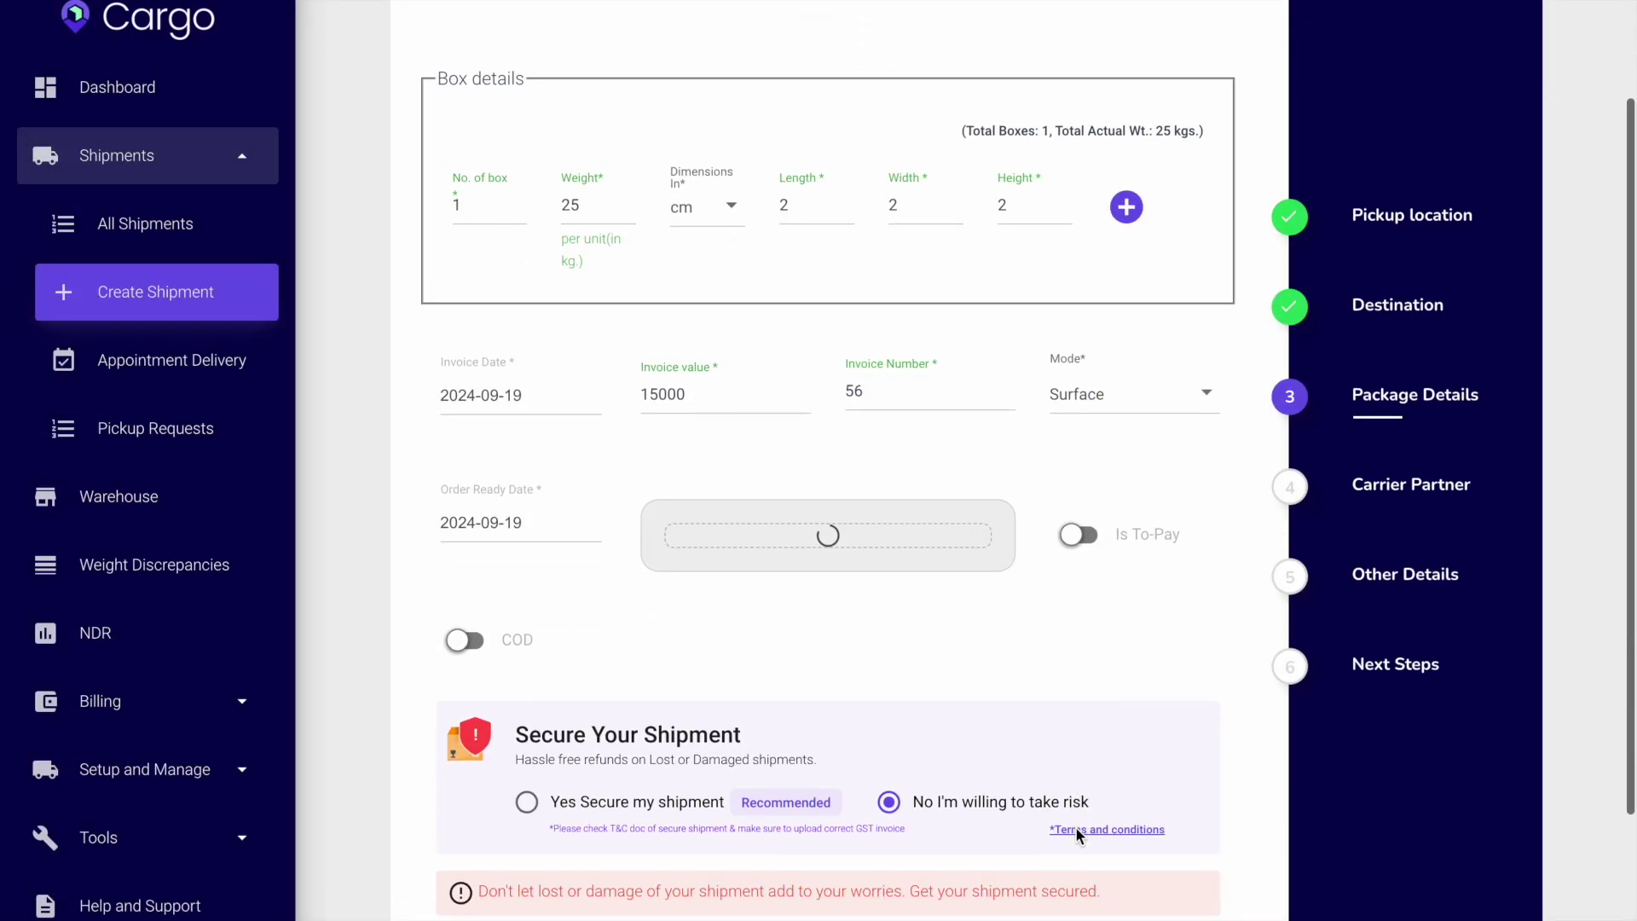
scroll(1076, 826, "down", 2)
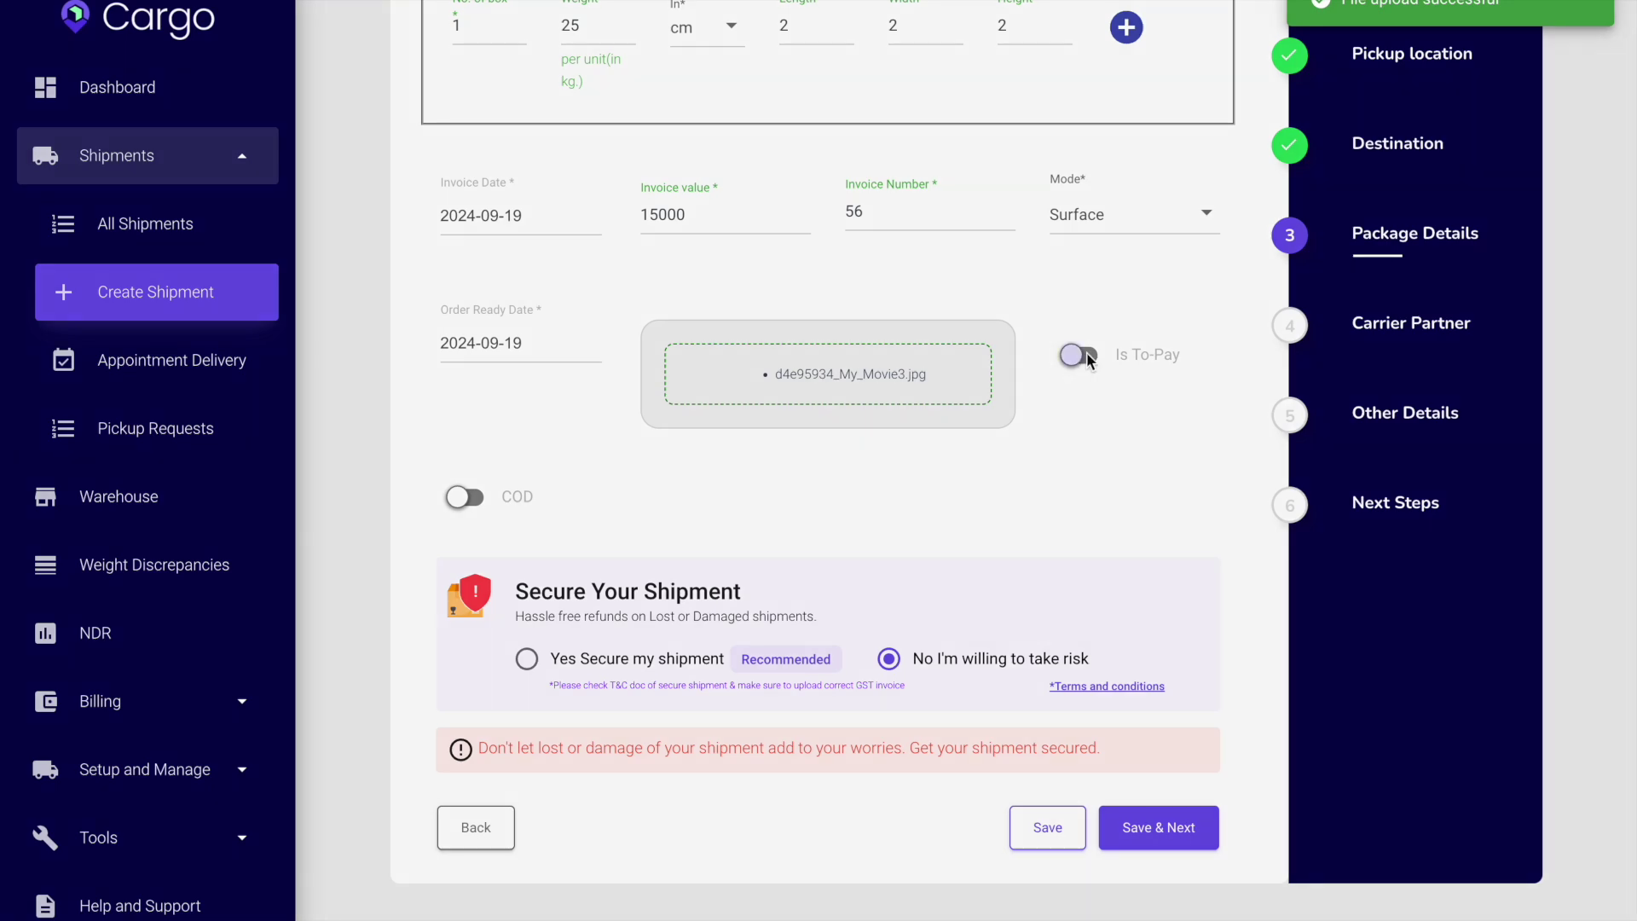
Leave To-Pay off by declining the To-Pay service twice, then go to All Shipments.
left_click(1079, 354)
left_click(798, 235)
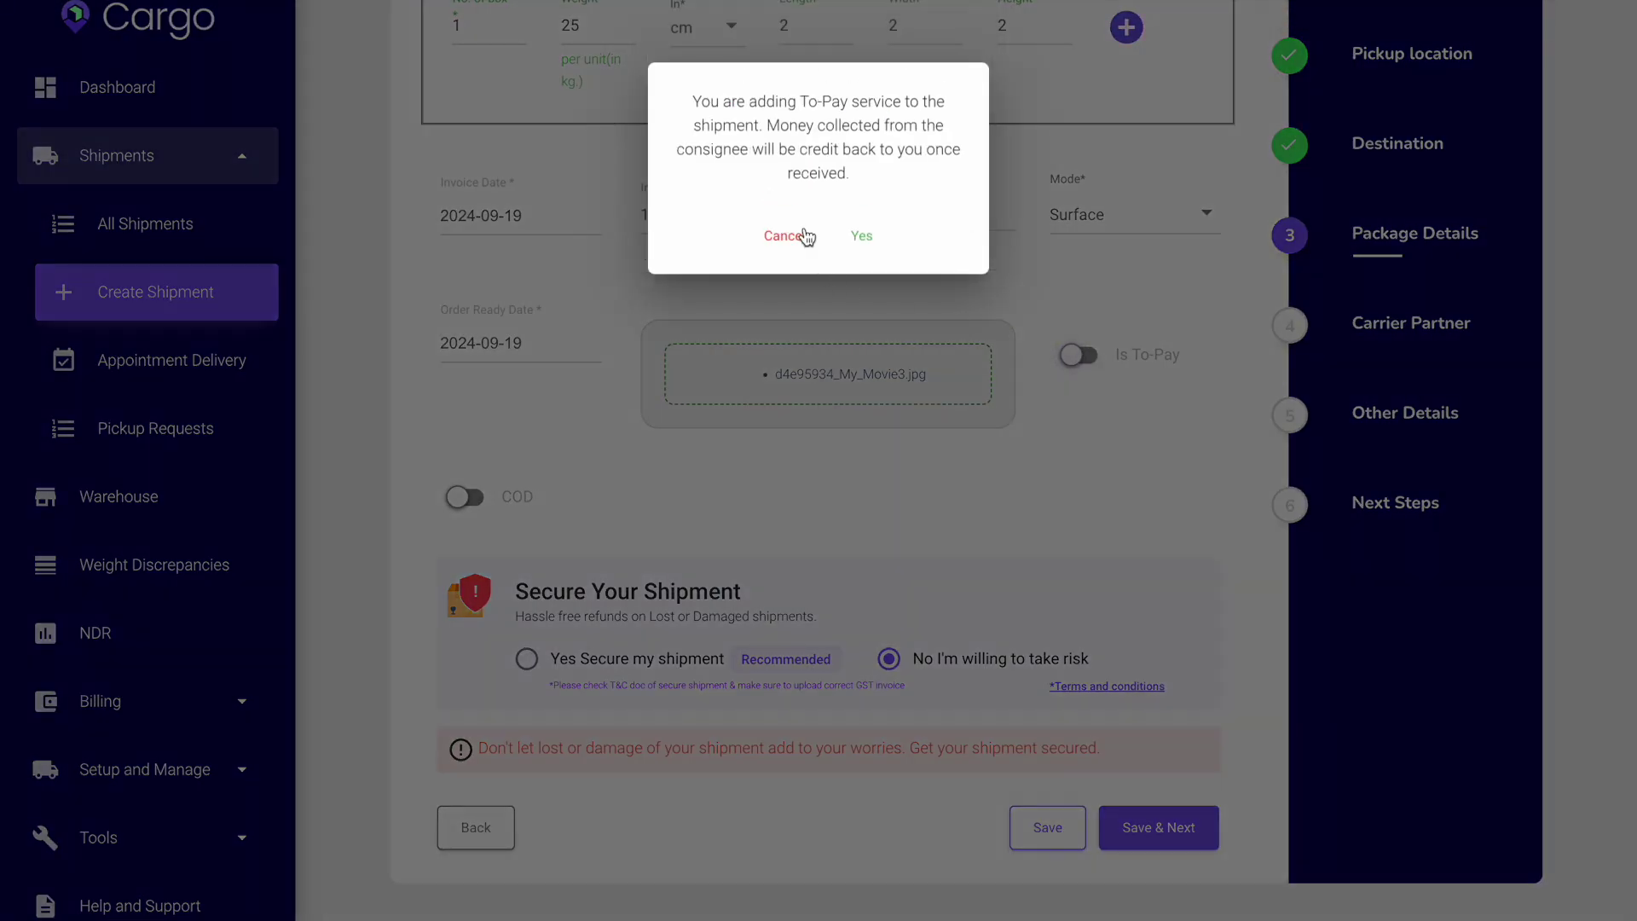
scroll(1028, 408, "up", 2)
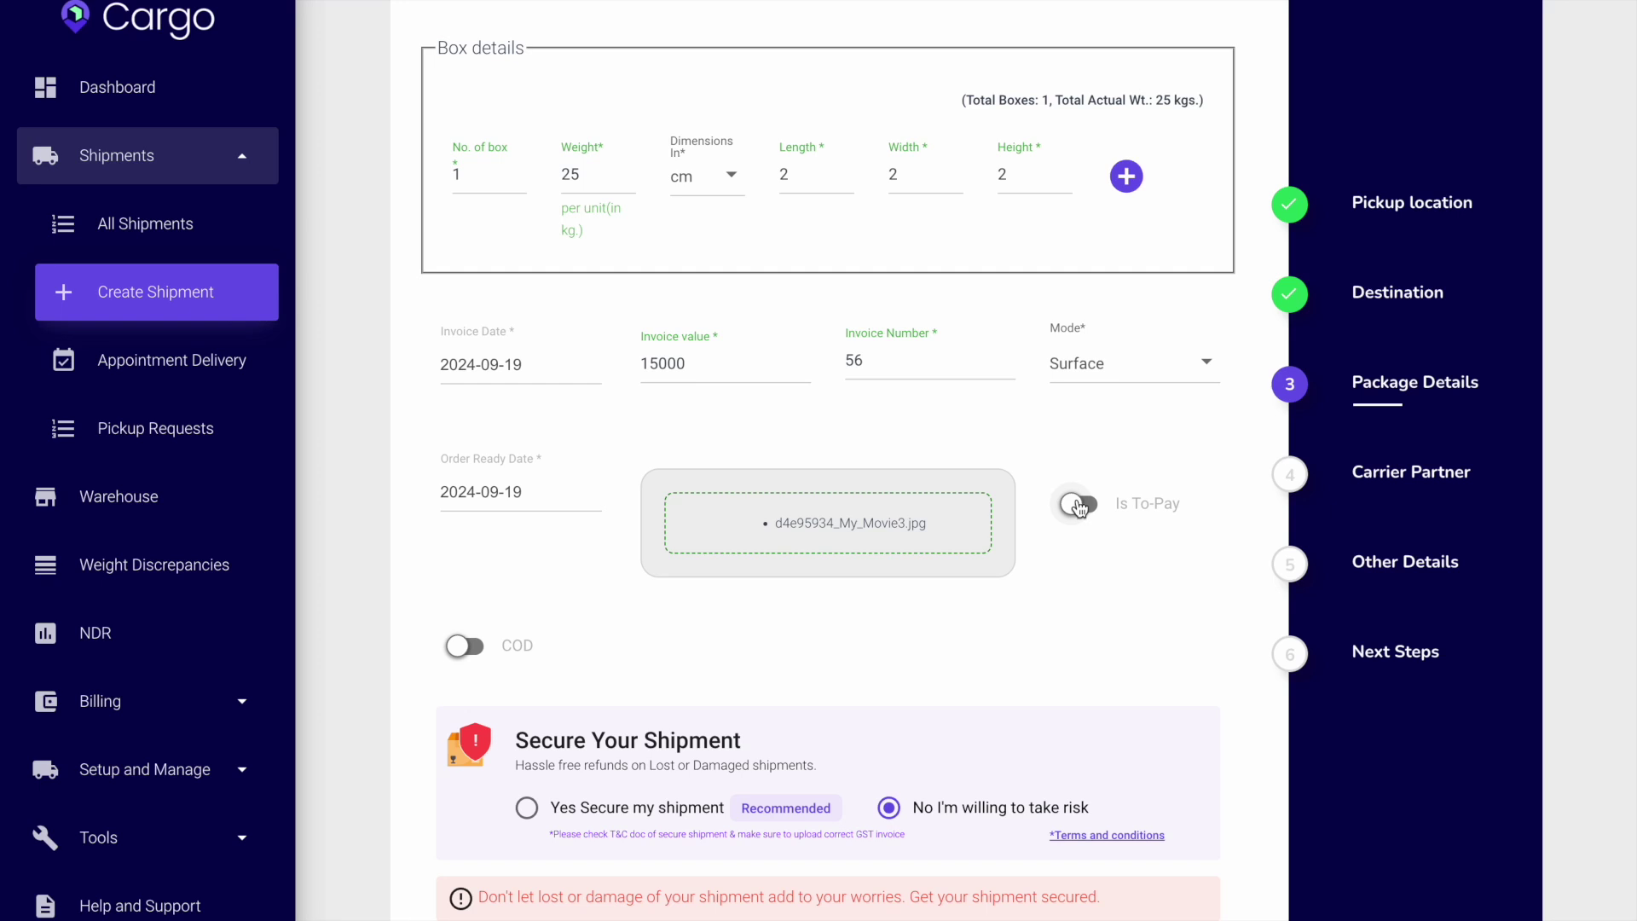
scroll(1084, 545, "down", 1)
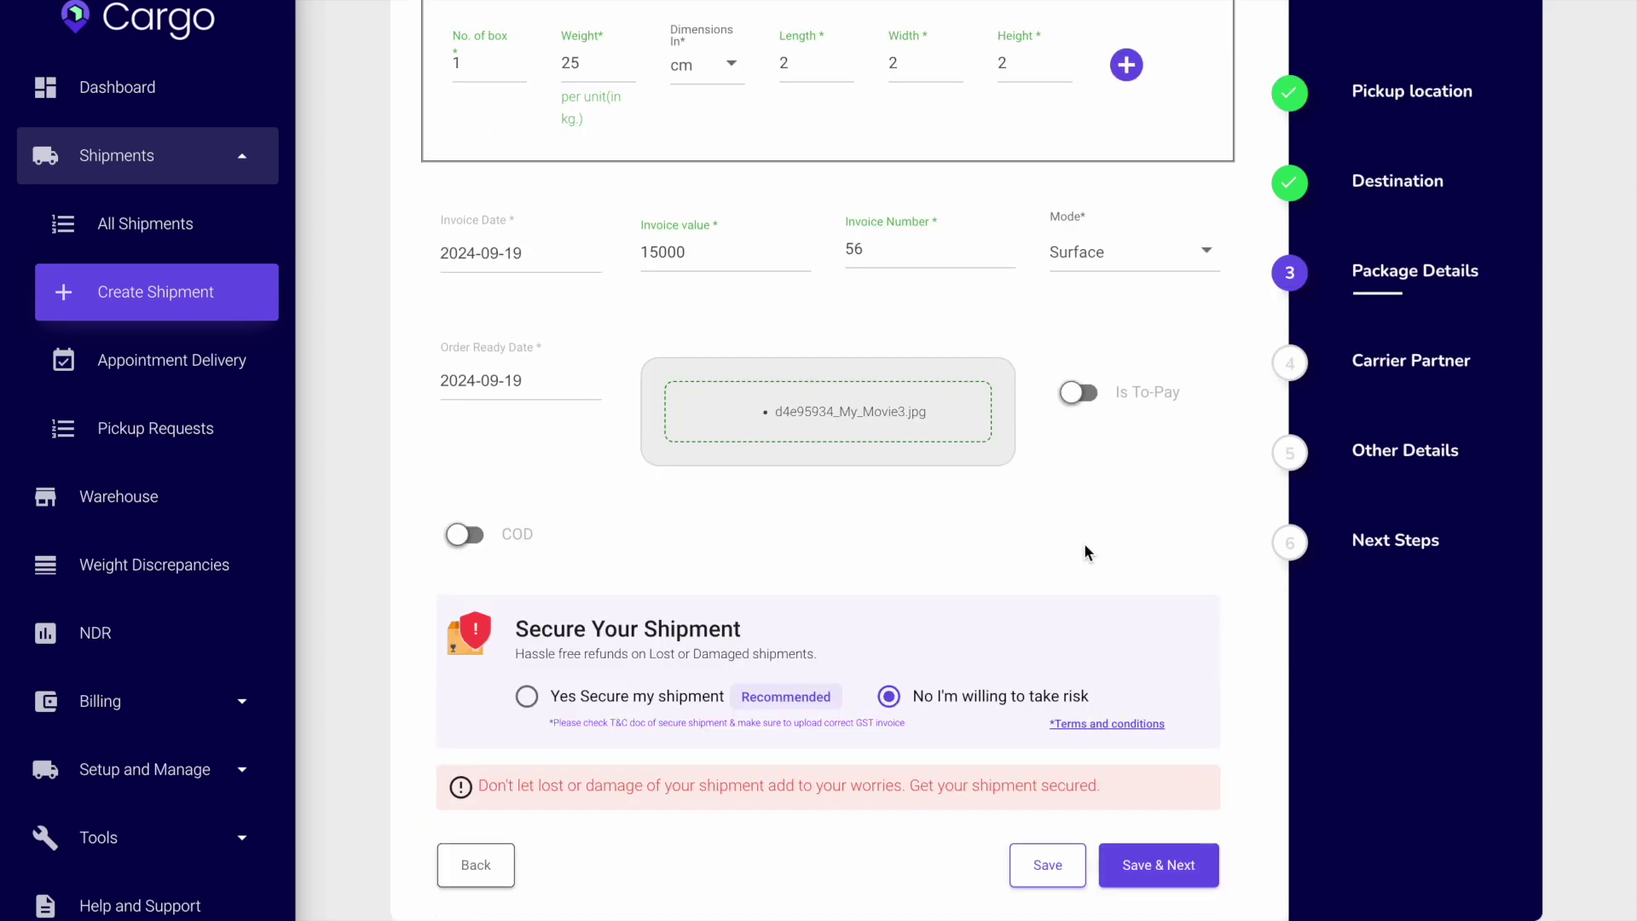
left_click(1090, 399)
left_click(786, 240)
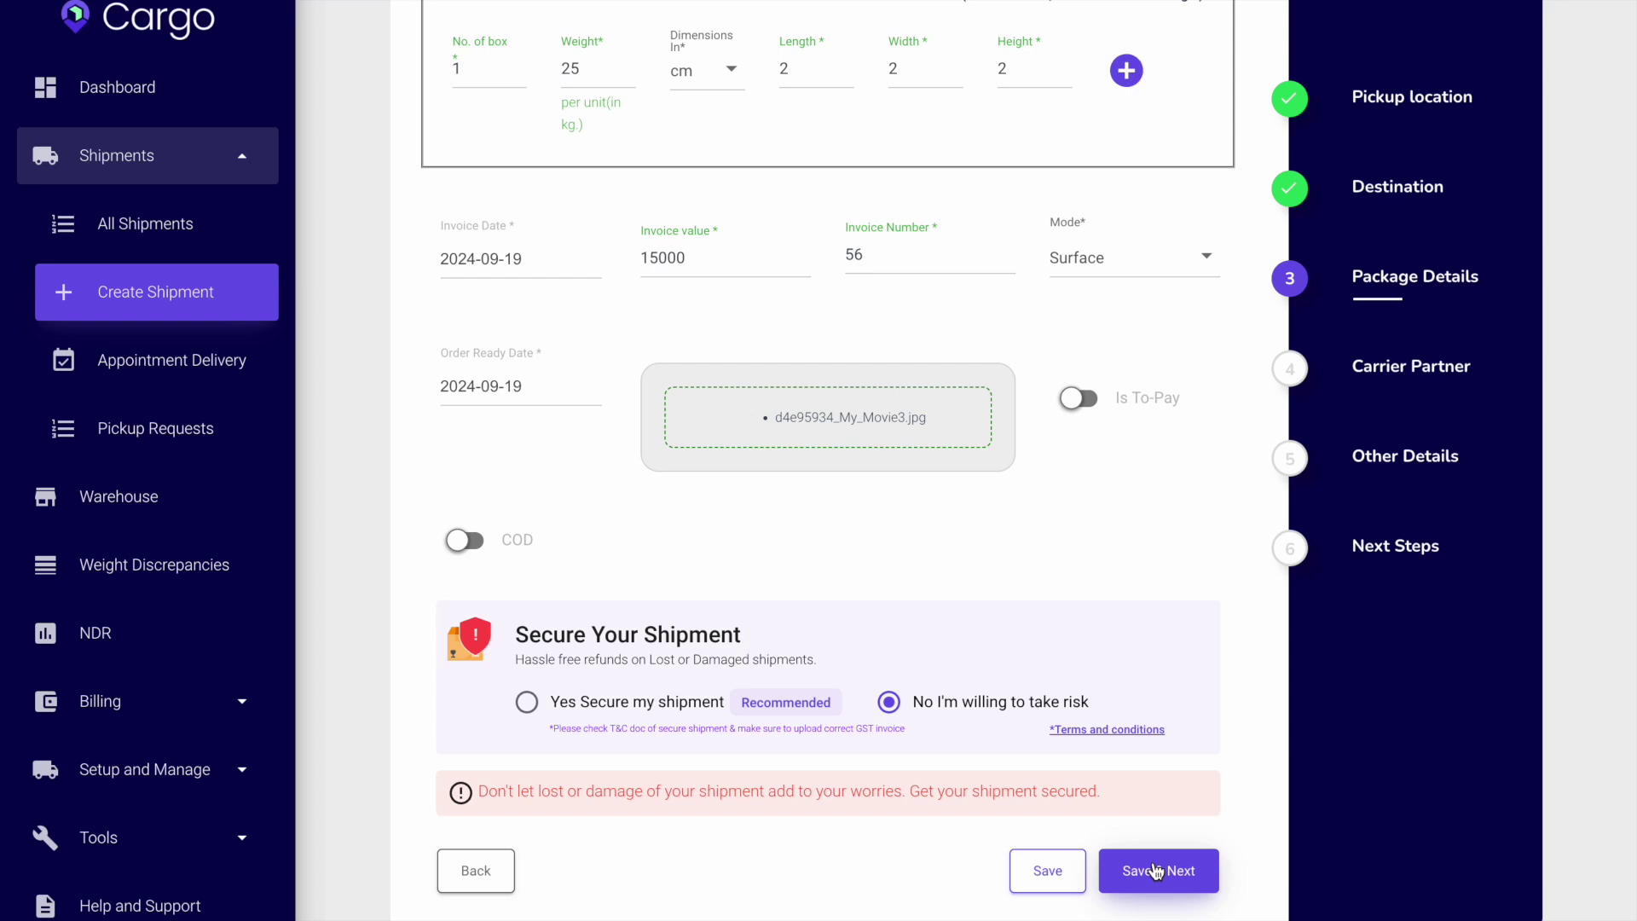
scroll(1129, 487, "up", 2)
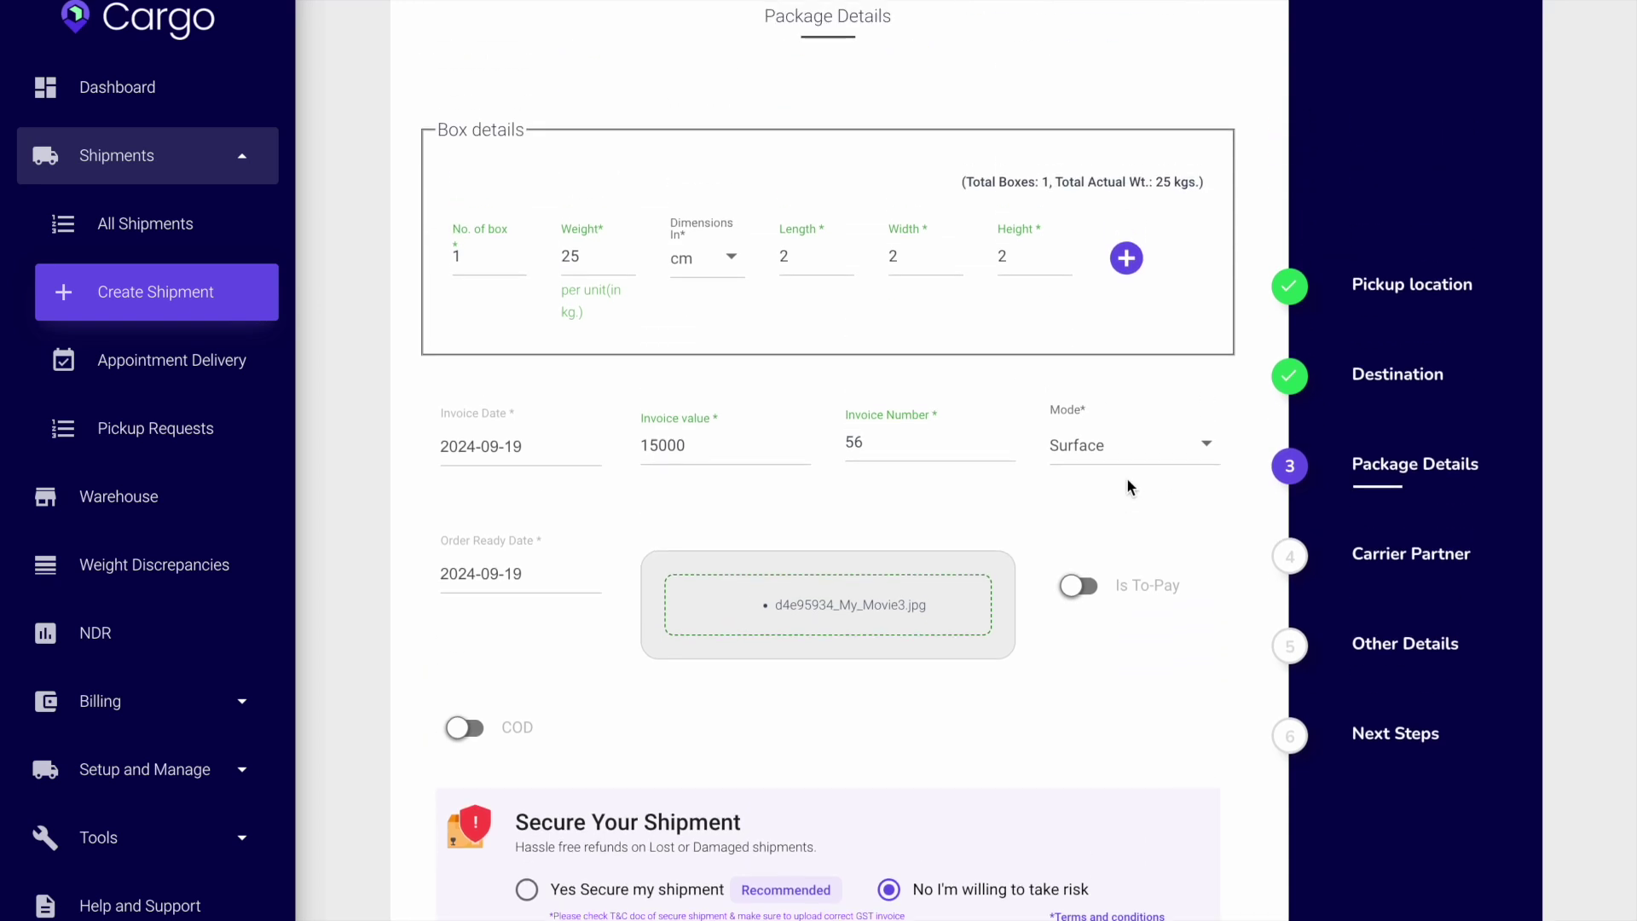
scroll(1128, 482, "down", 3)
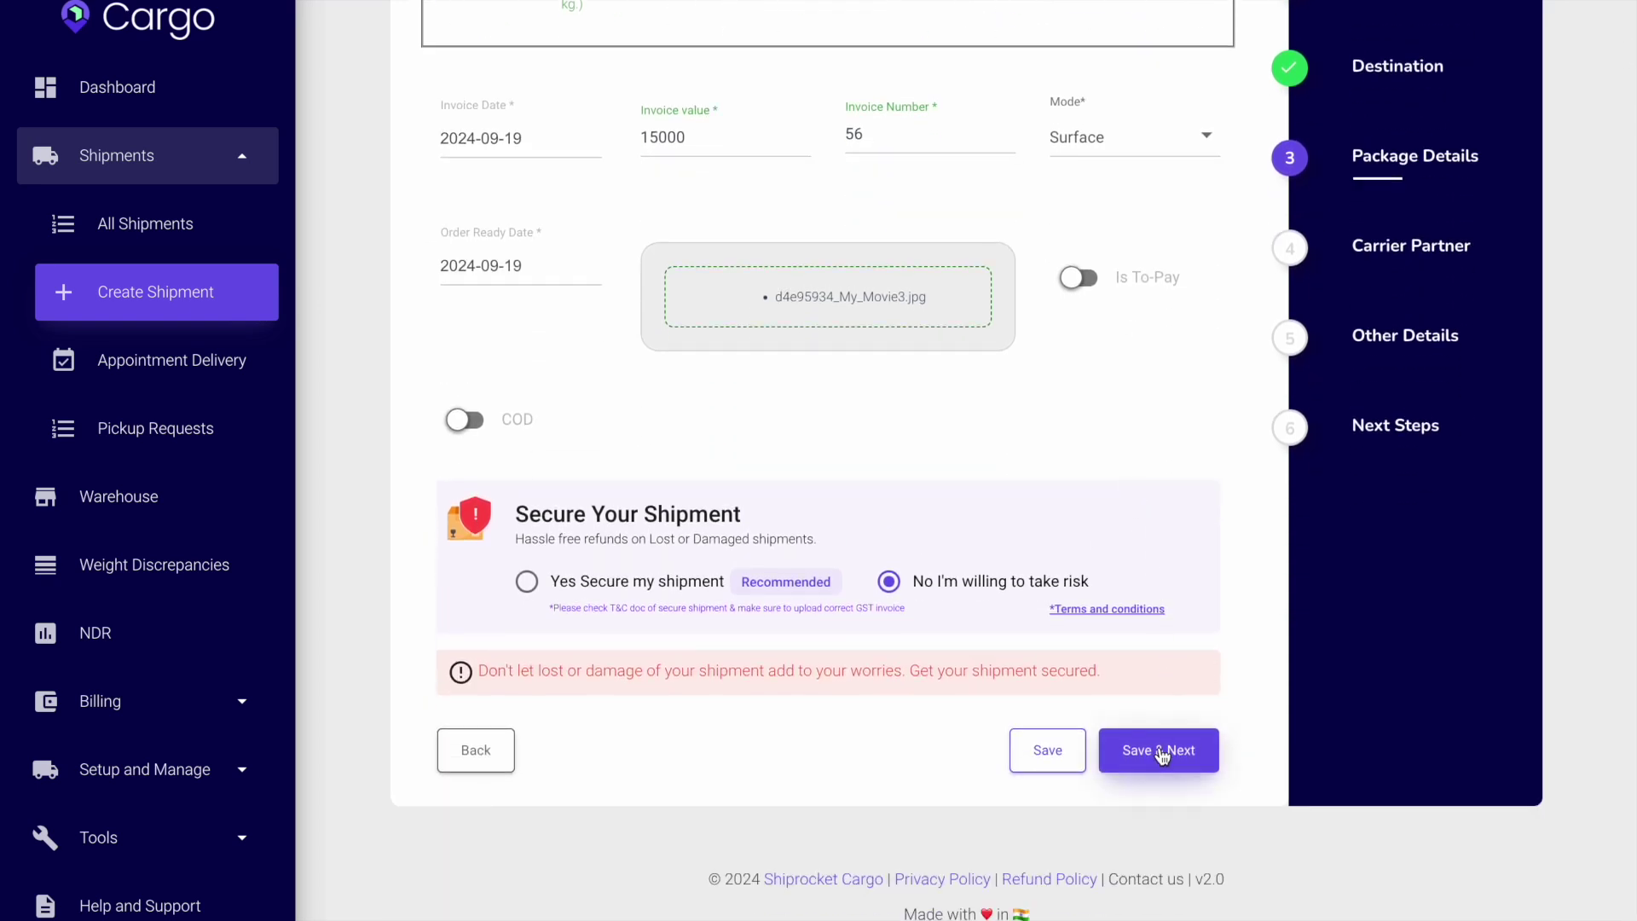
scroll(1144, 391, "up", 5)
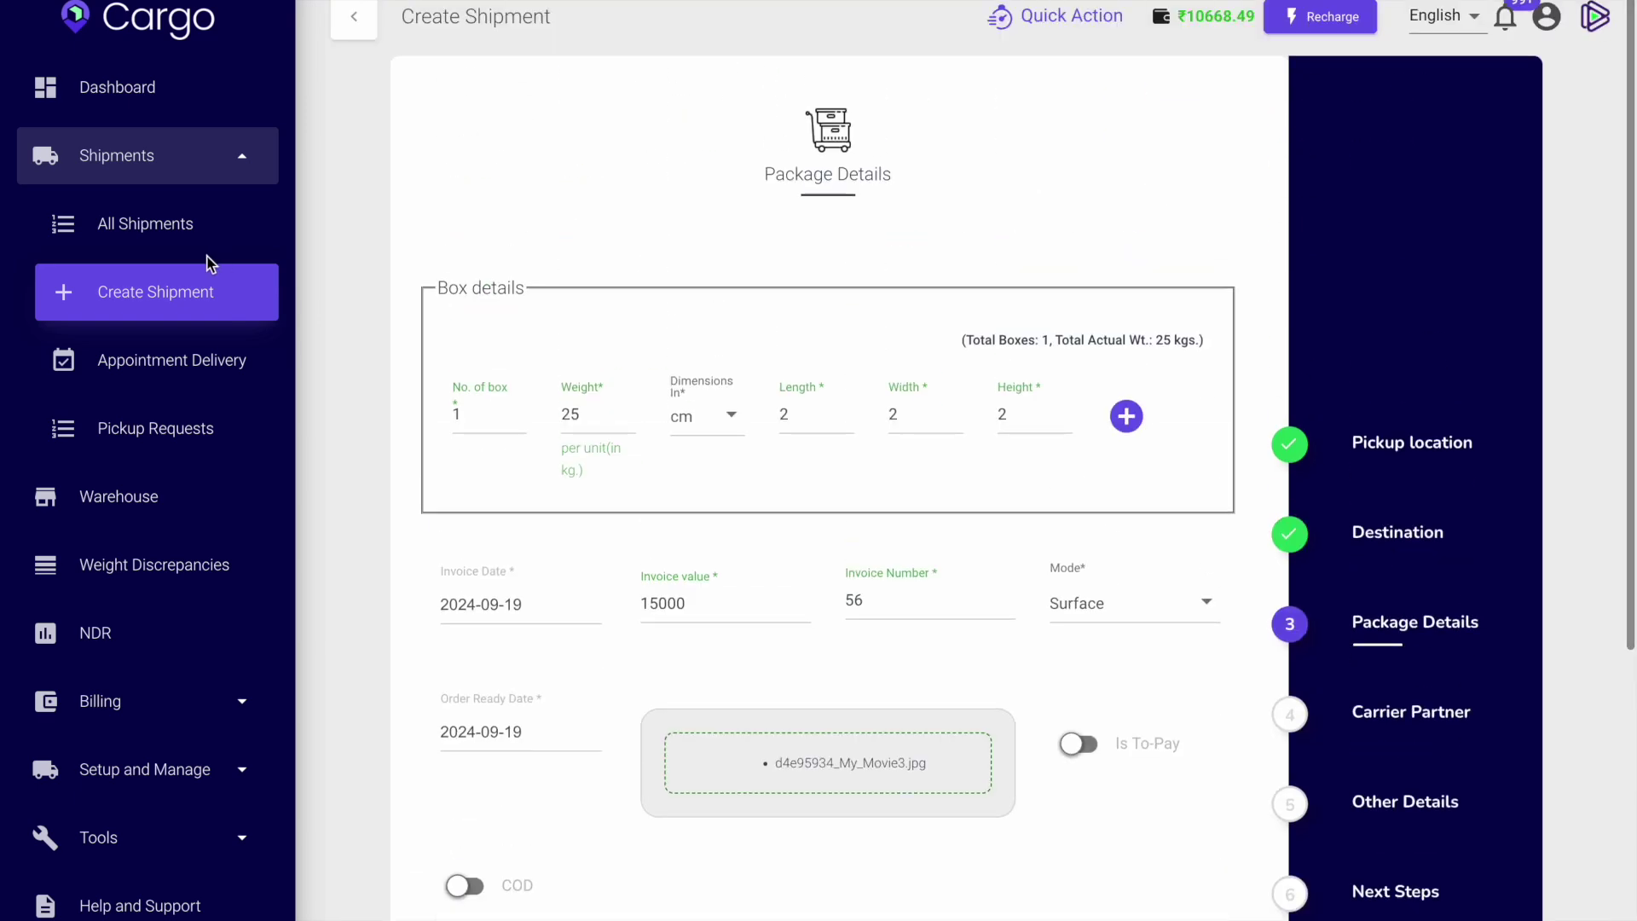
left_click(149, 225)
Open the downloaded Delhivery label PDF in Chrome's PDF viewer and scroll through it.
mouse_move(1530, 8)
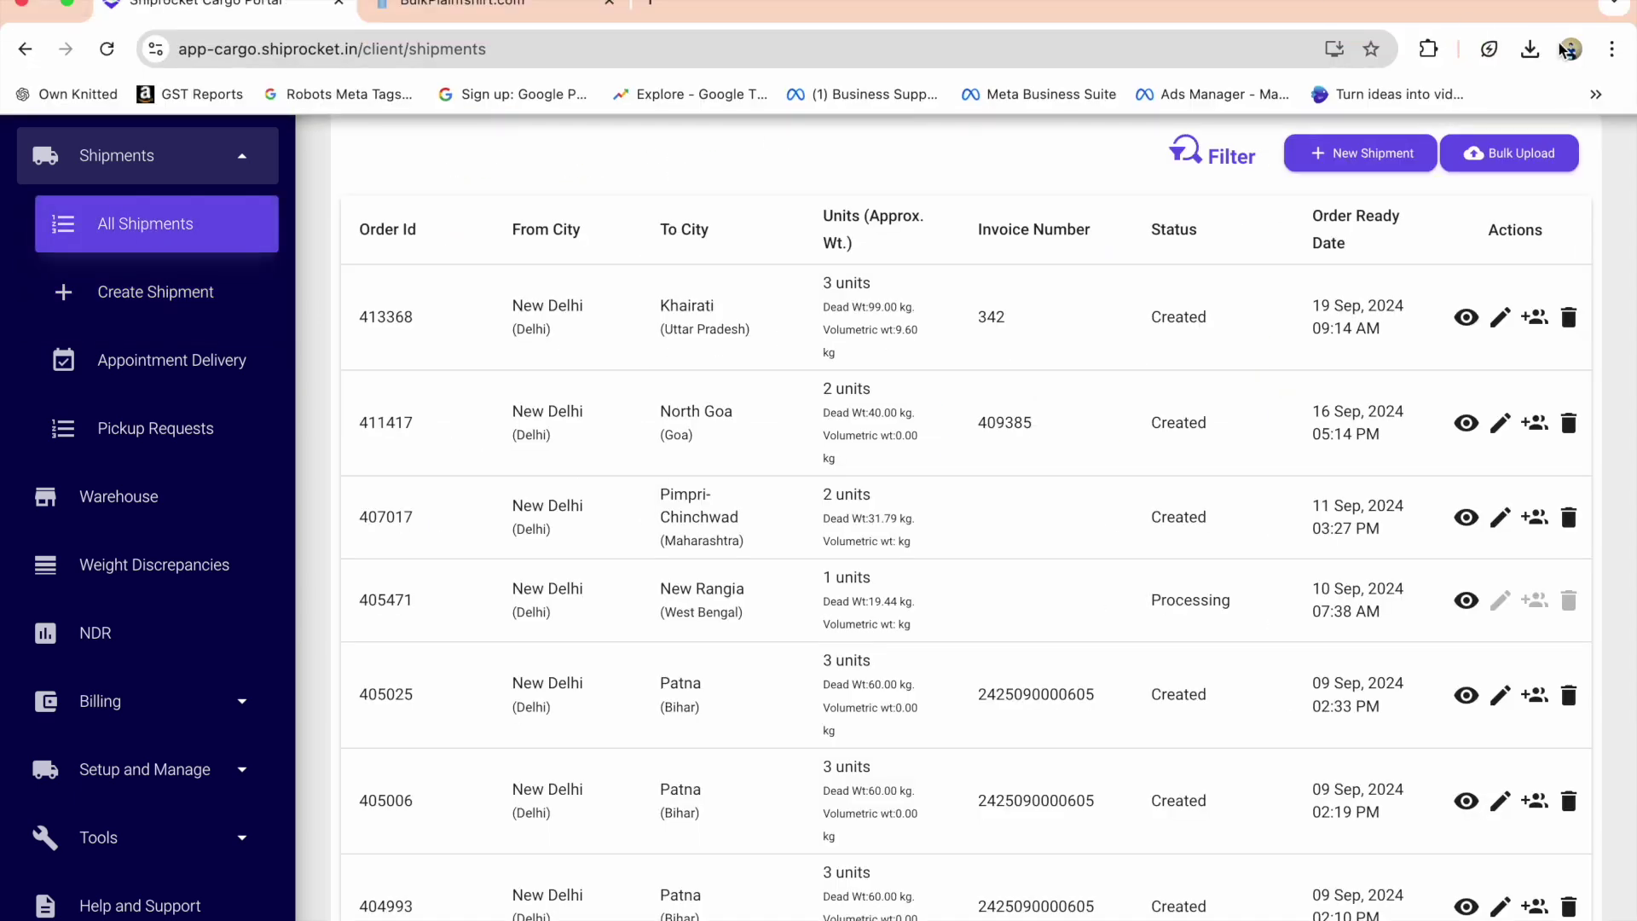
left_click(1530, 49)
left_click(1330, 152)
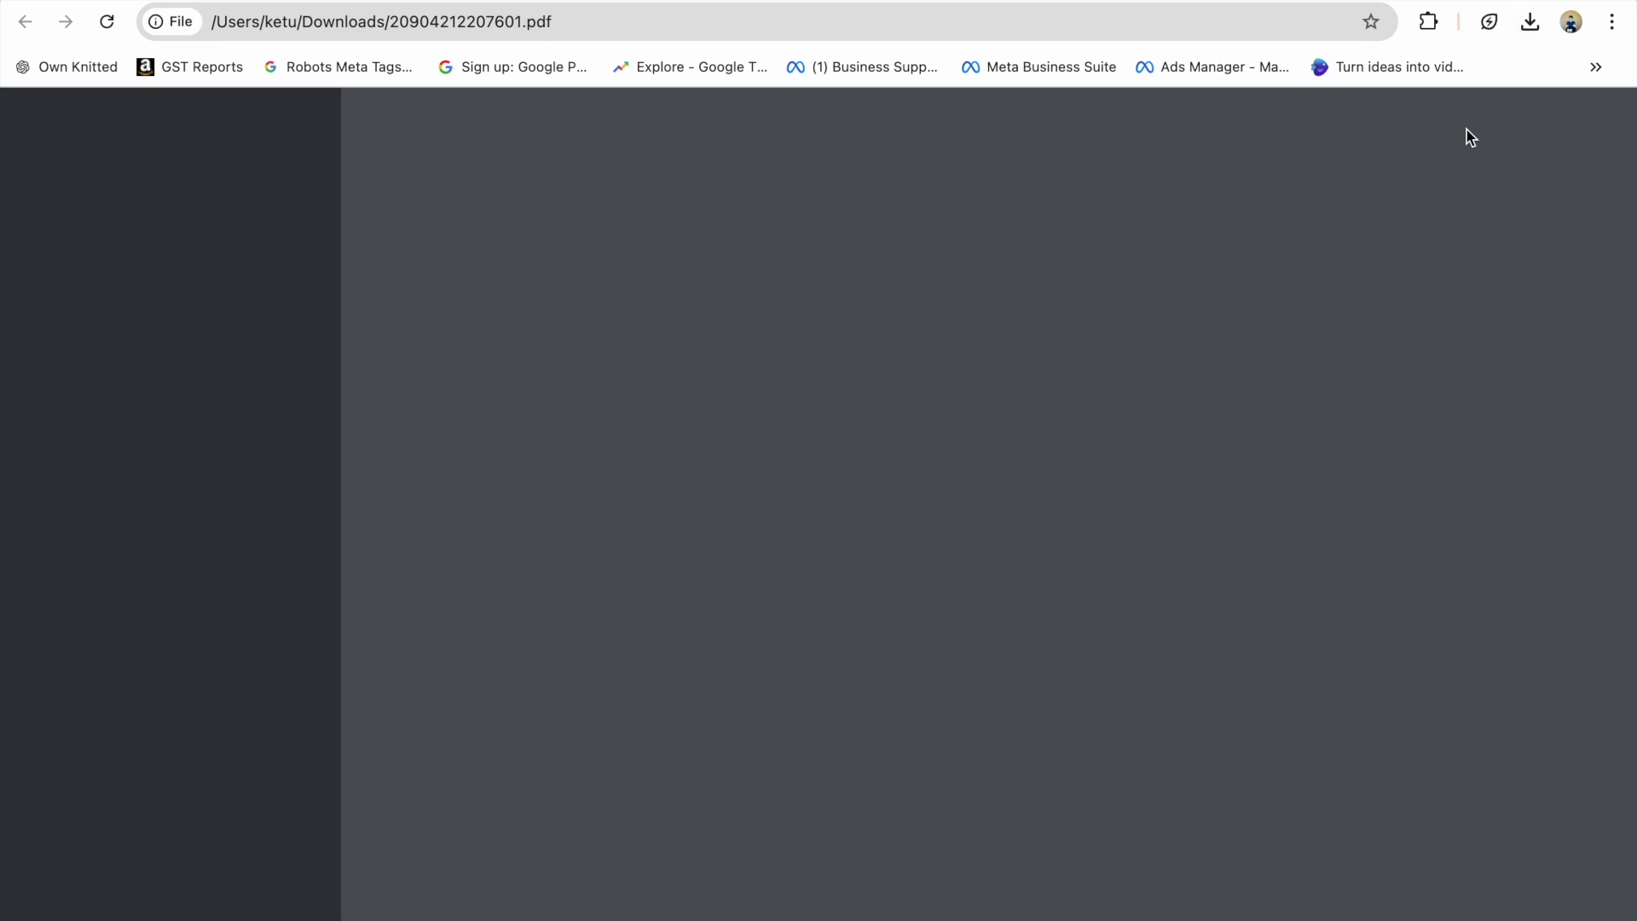
scroll(1004, 311, "up", 5, "ctrl")
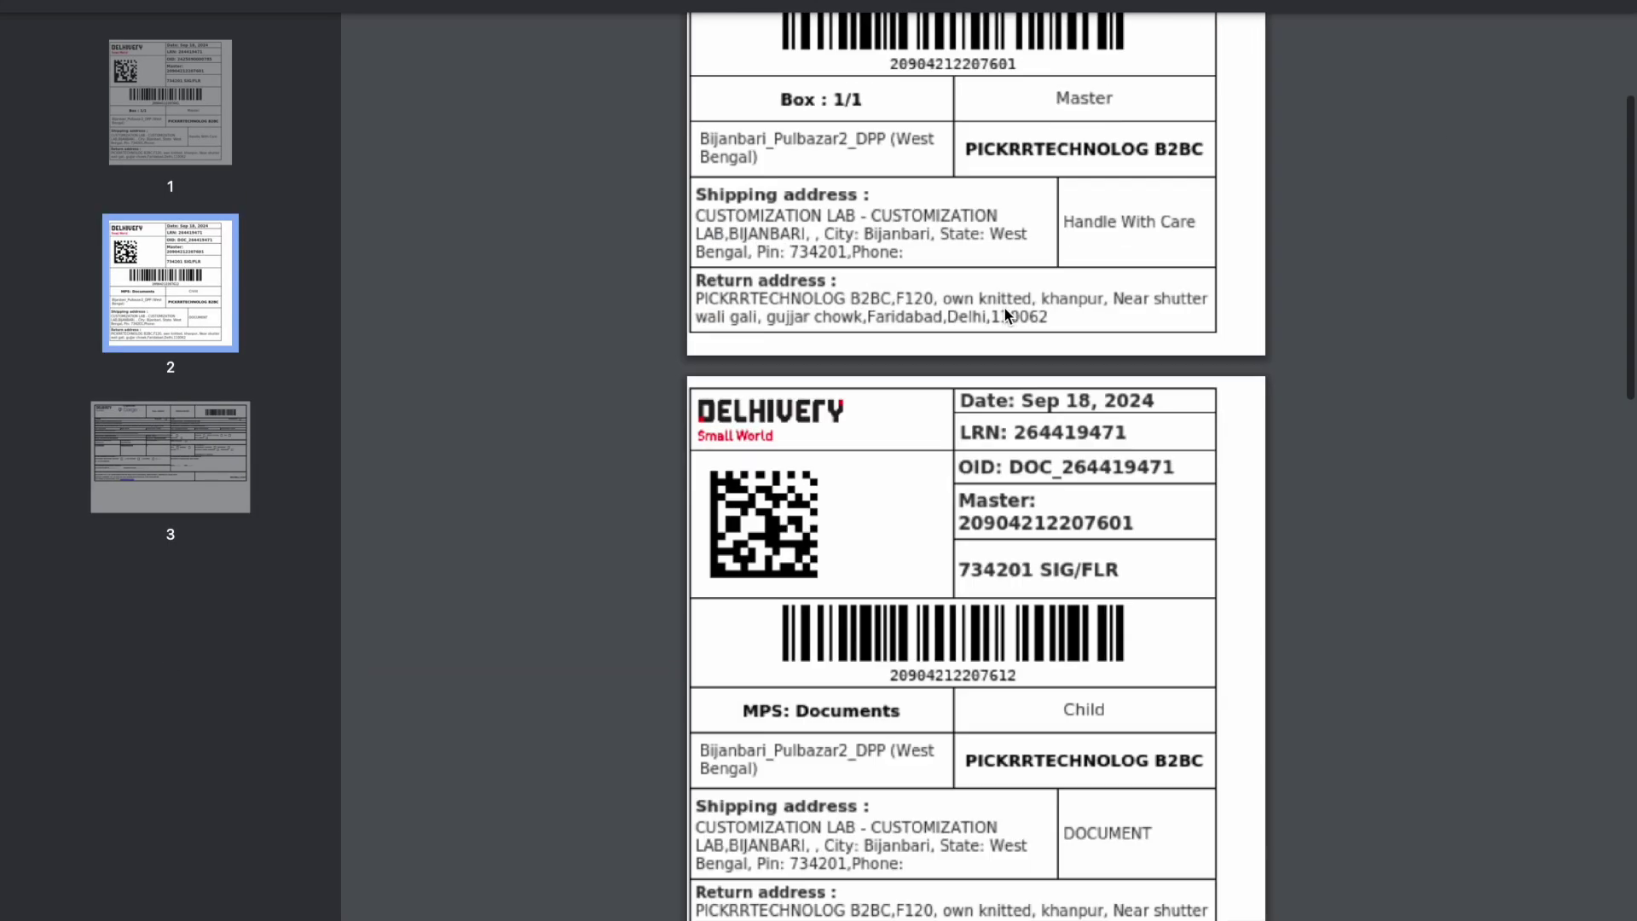
scroll(1001, 312, "up", 4)
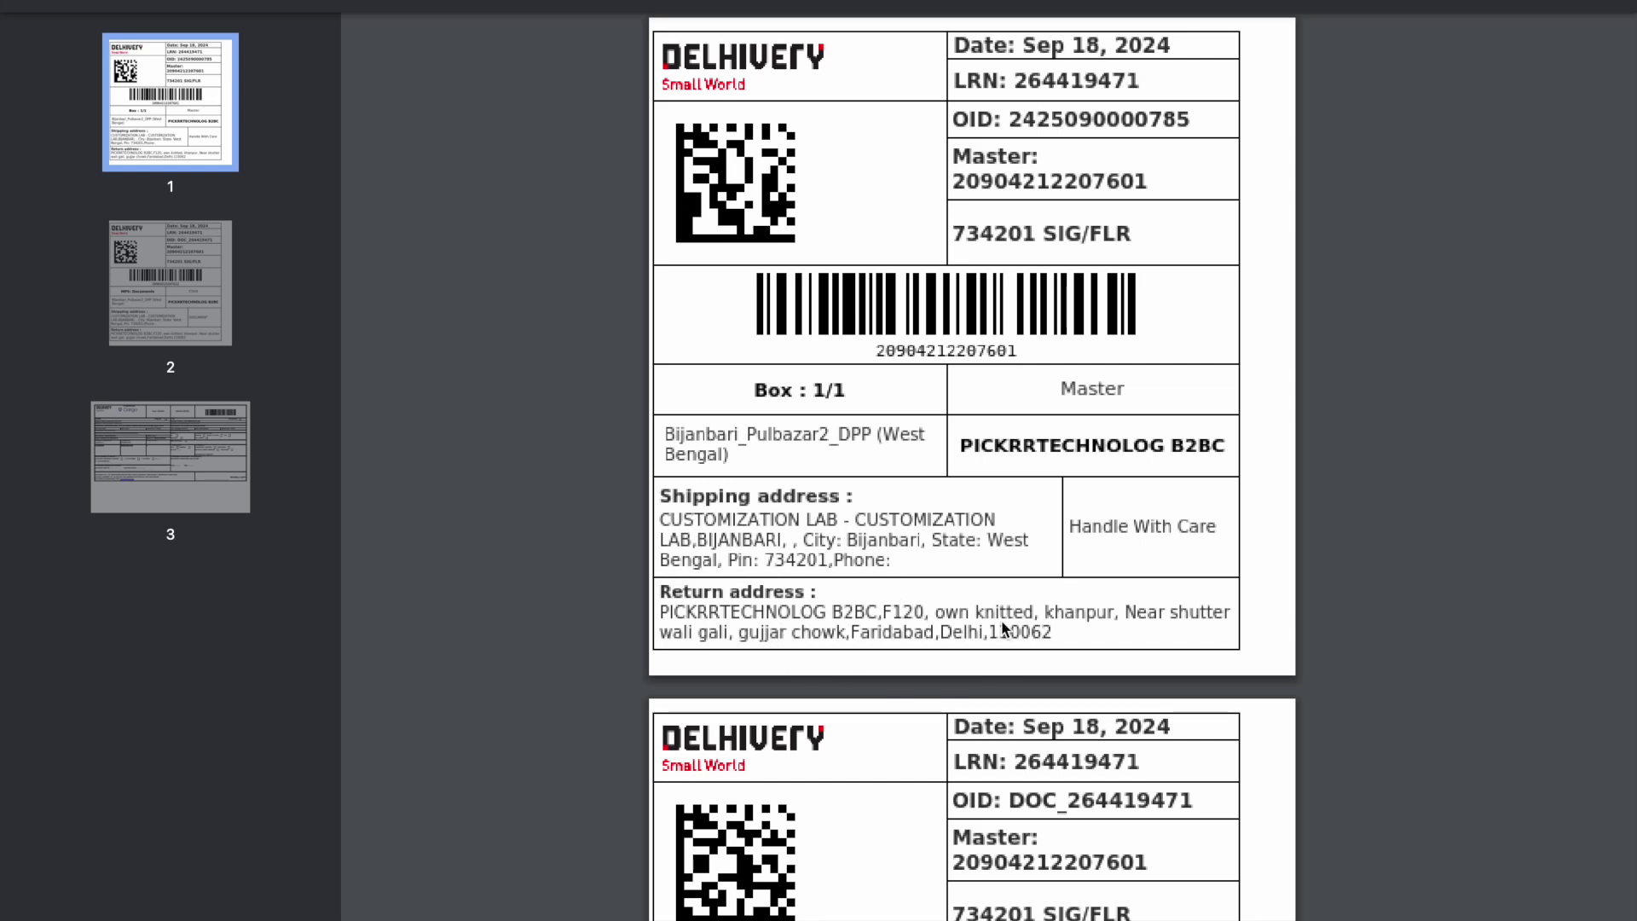
scroll(850, 615, "down", 8)
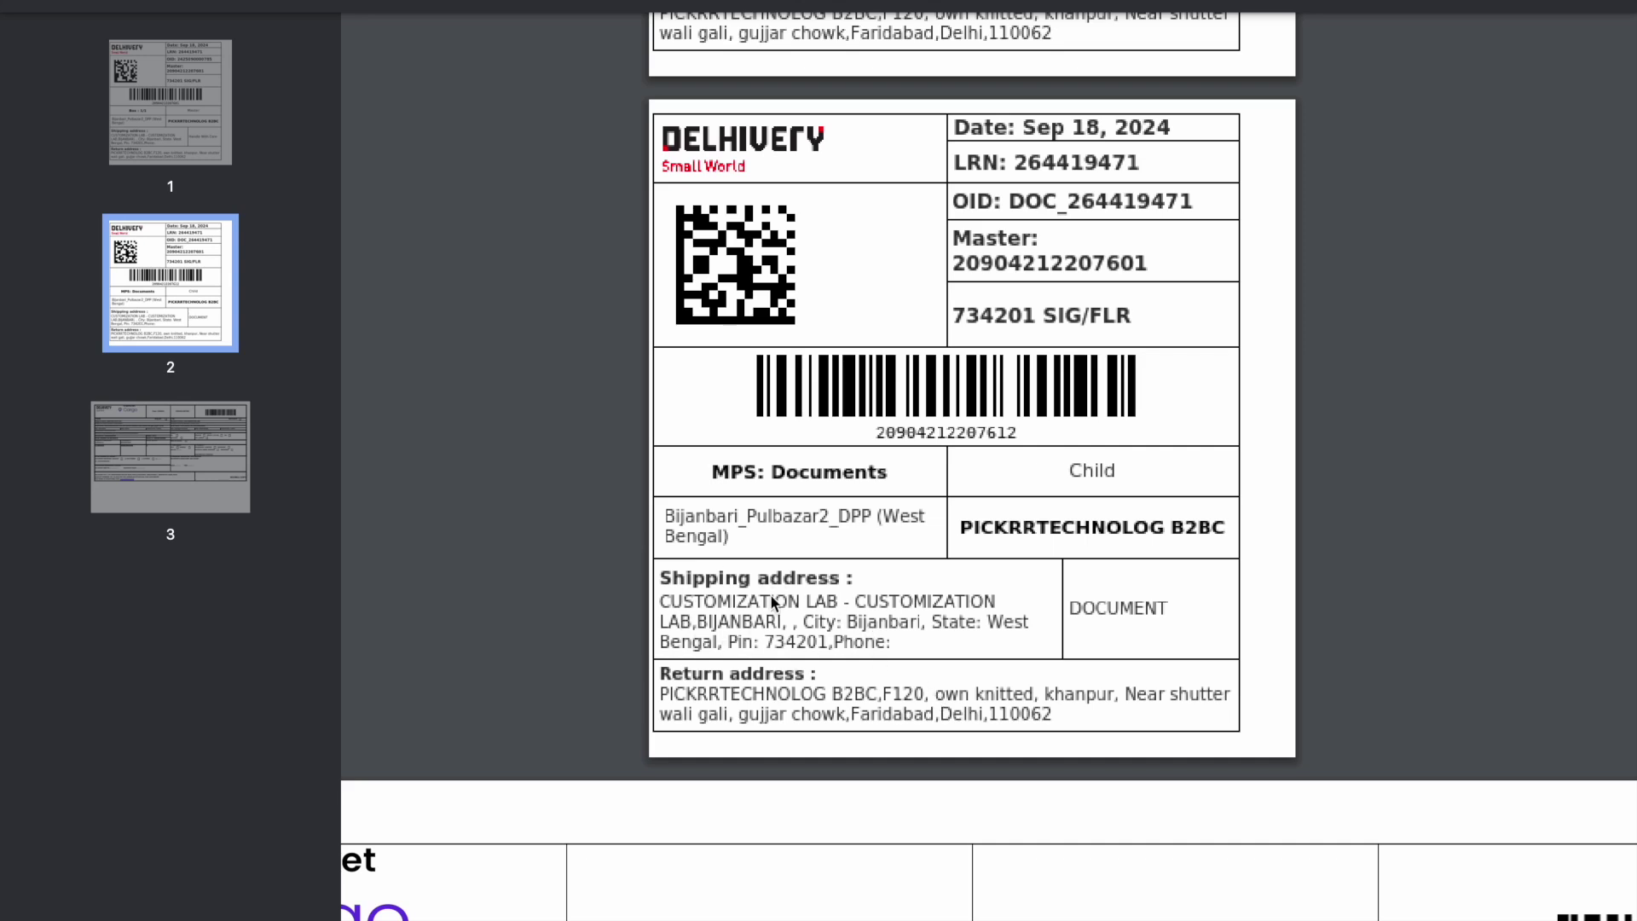
scroll(751, 631, "up", 1)
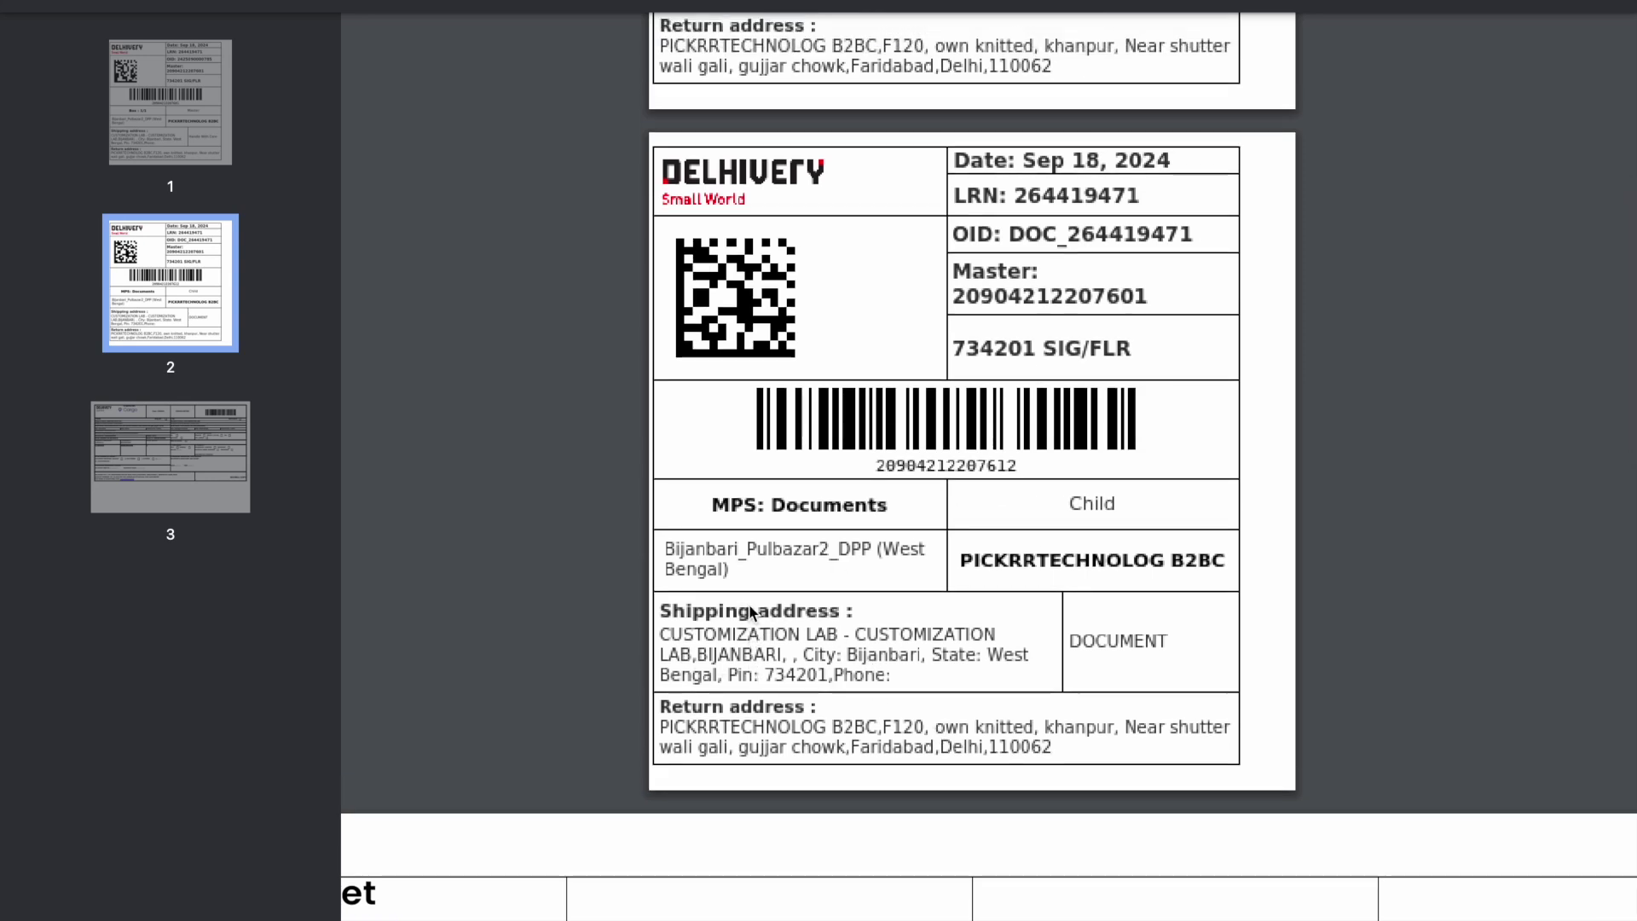
scroll(851, 231, "up", 5)
scroll(851, 228, "down", 10)
scroll(856, 237, "up", 10)
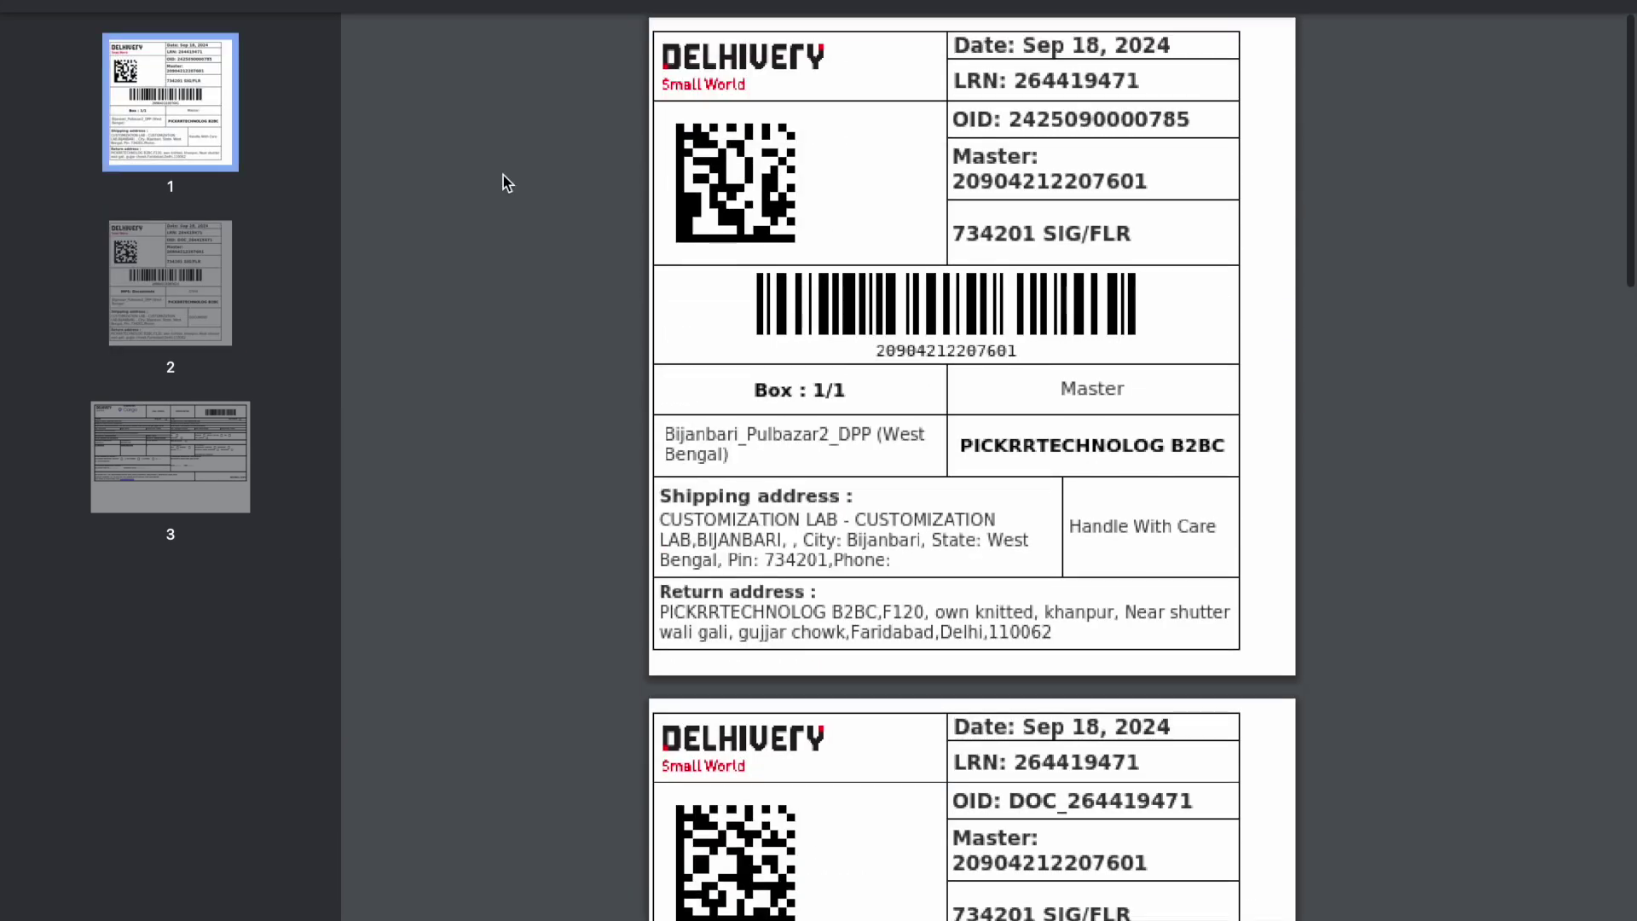
Flip between label pages 1, 2 and 3 using the page thumbnails.
left_click(177, 277)
left_click(183, 145)
left_click(177, 277)
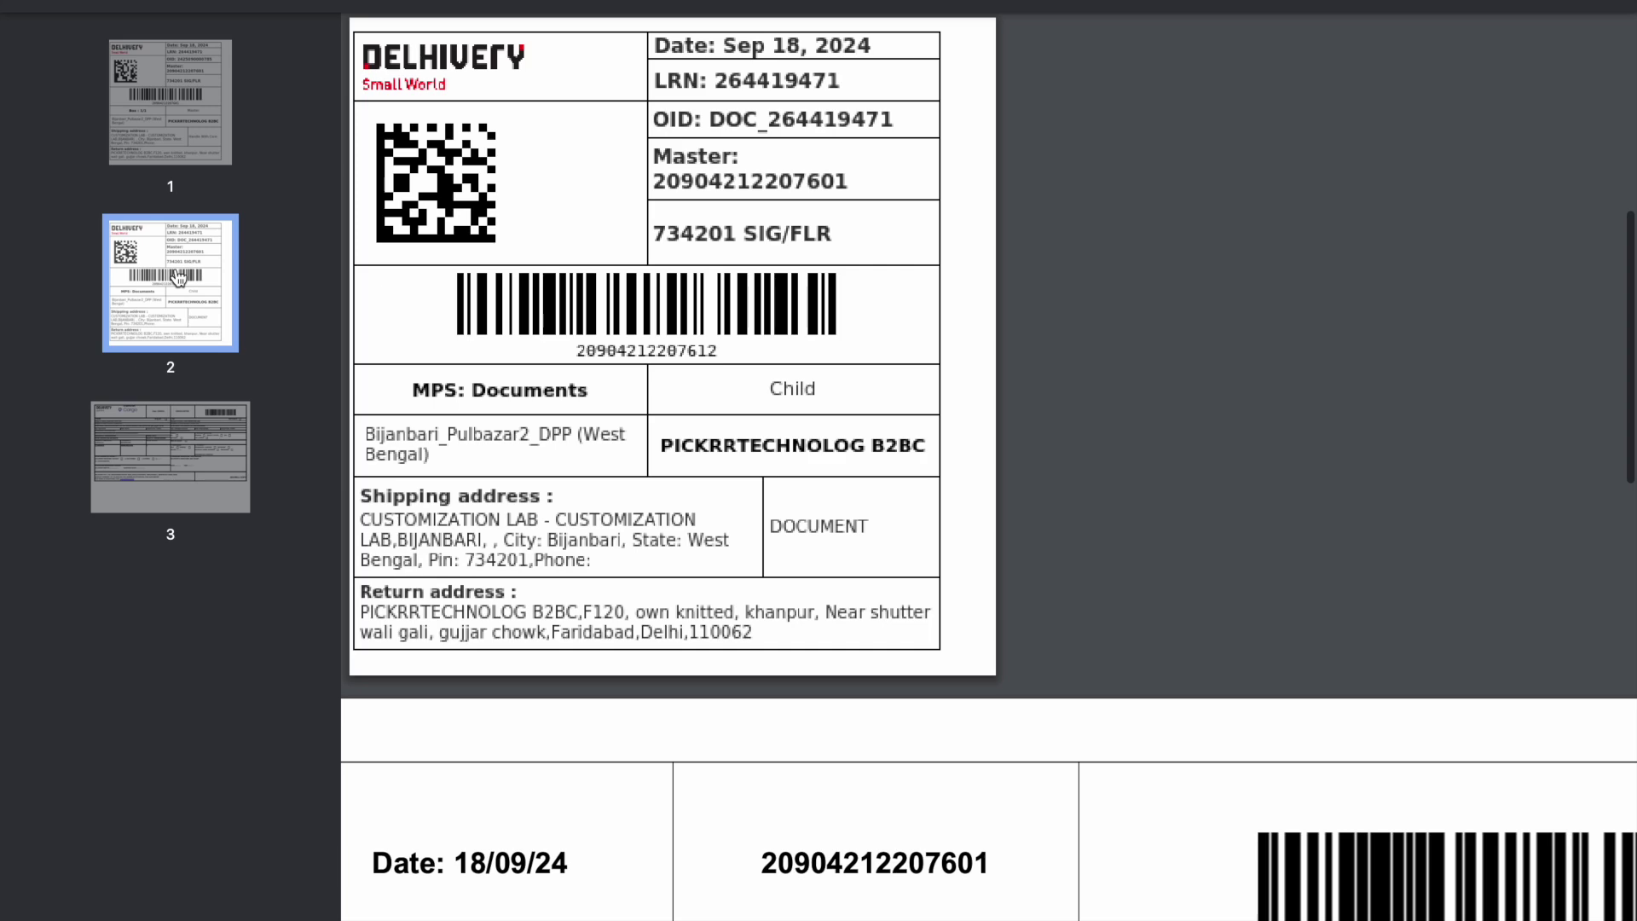
left_click(174, 435)
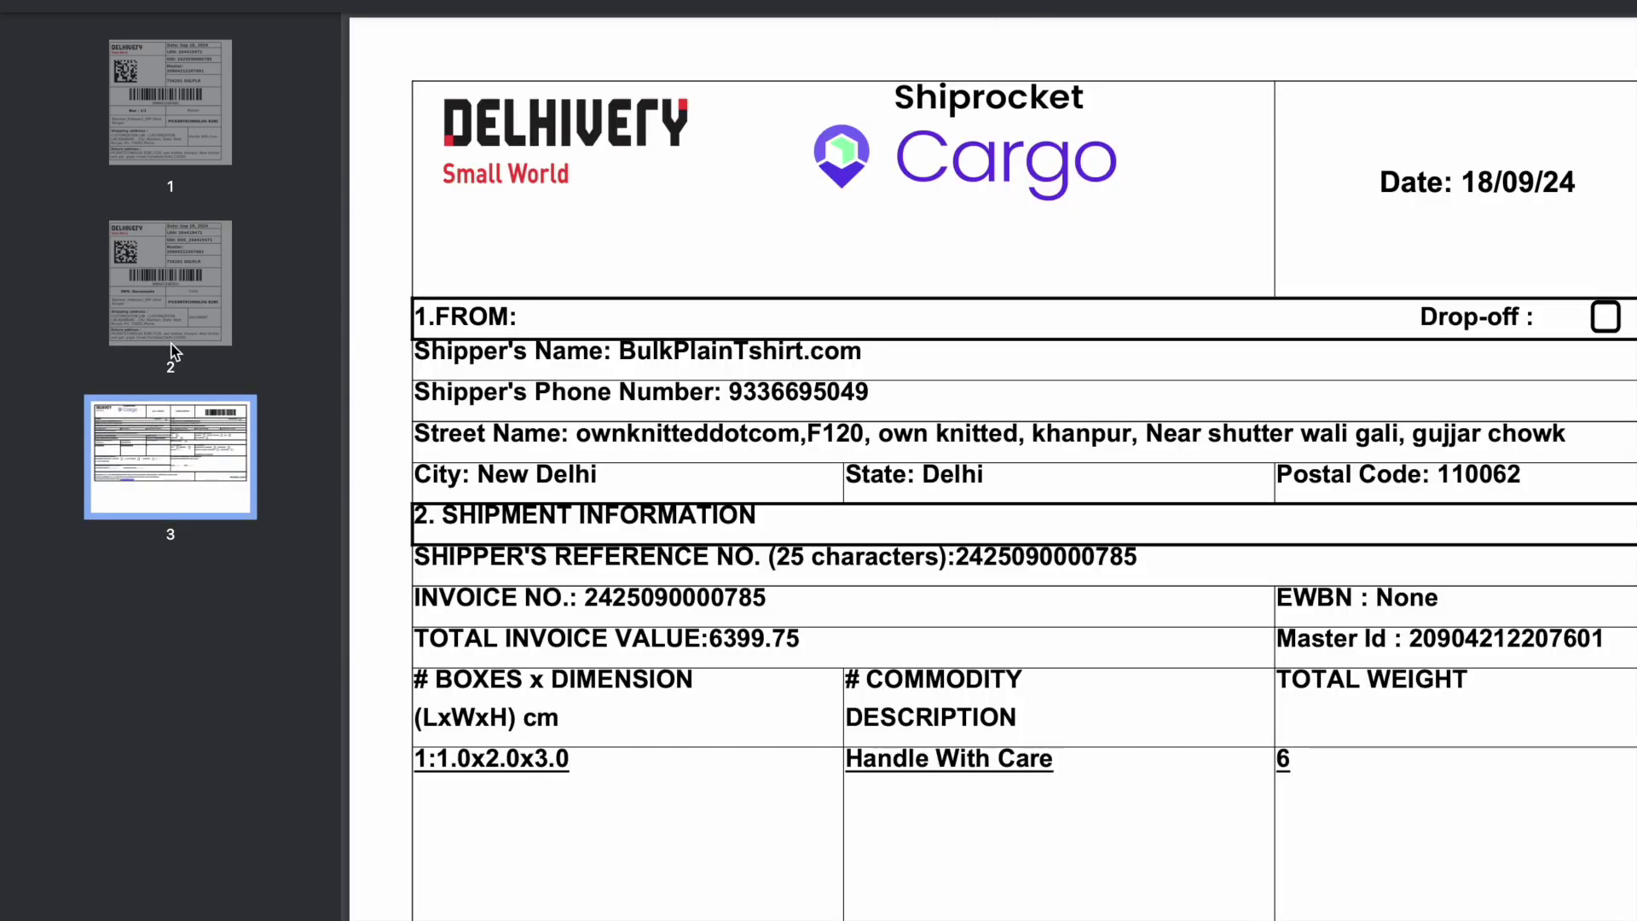
left_click(171, 315)
left_click(176, 84)
left_click(178, 277)
left_click(180, 103)
left_click(180, 277)
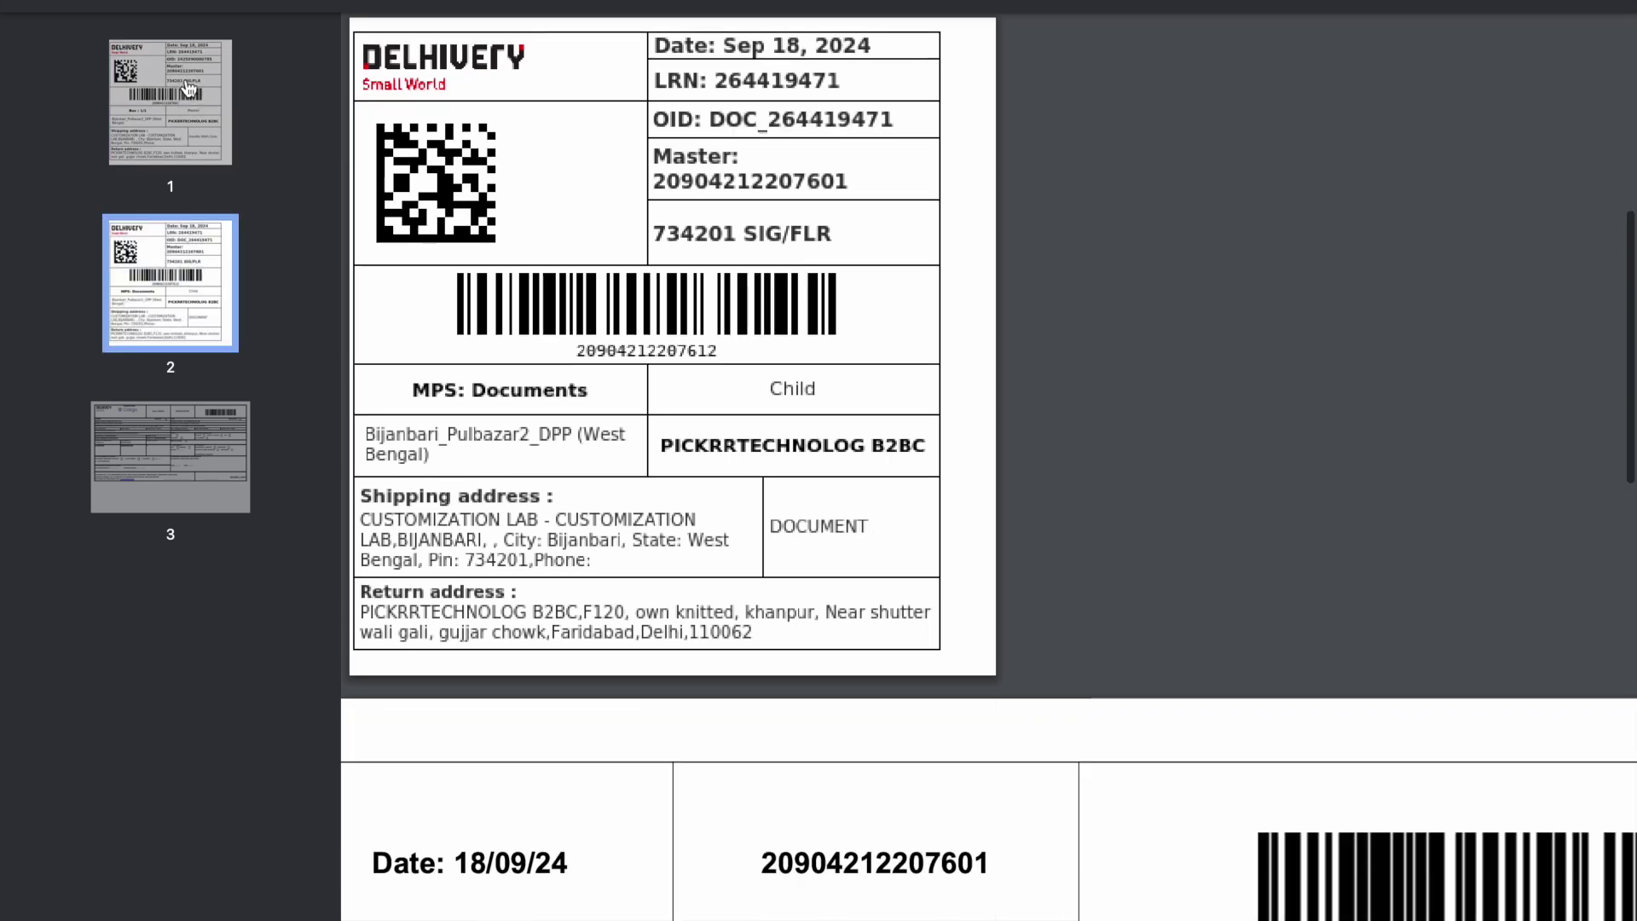
left_click(188, 88)
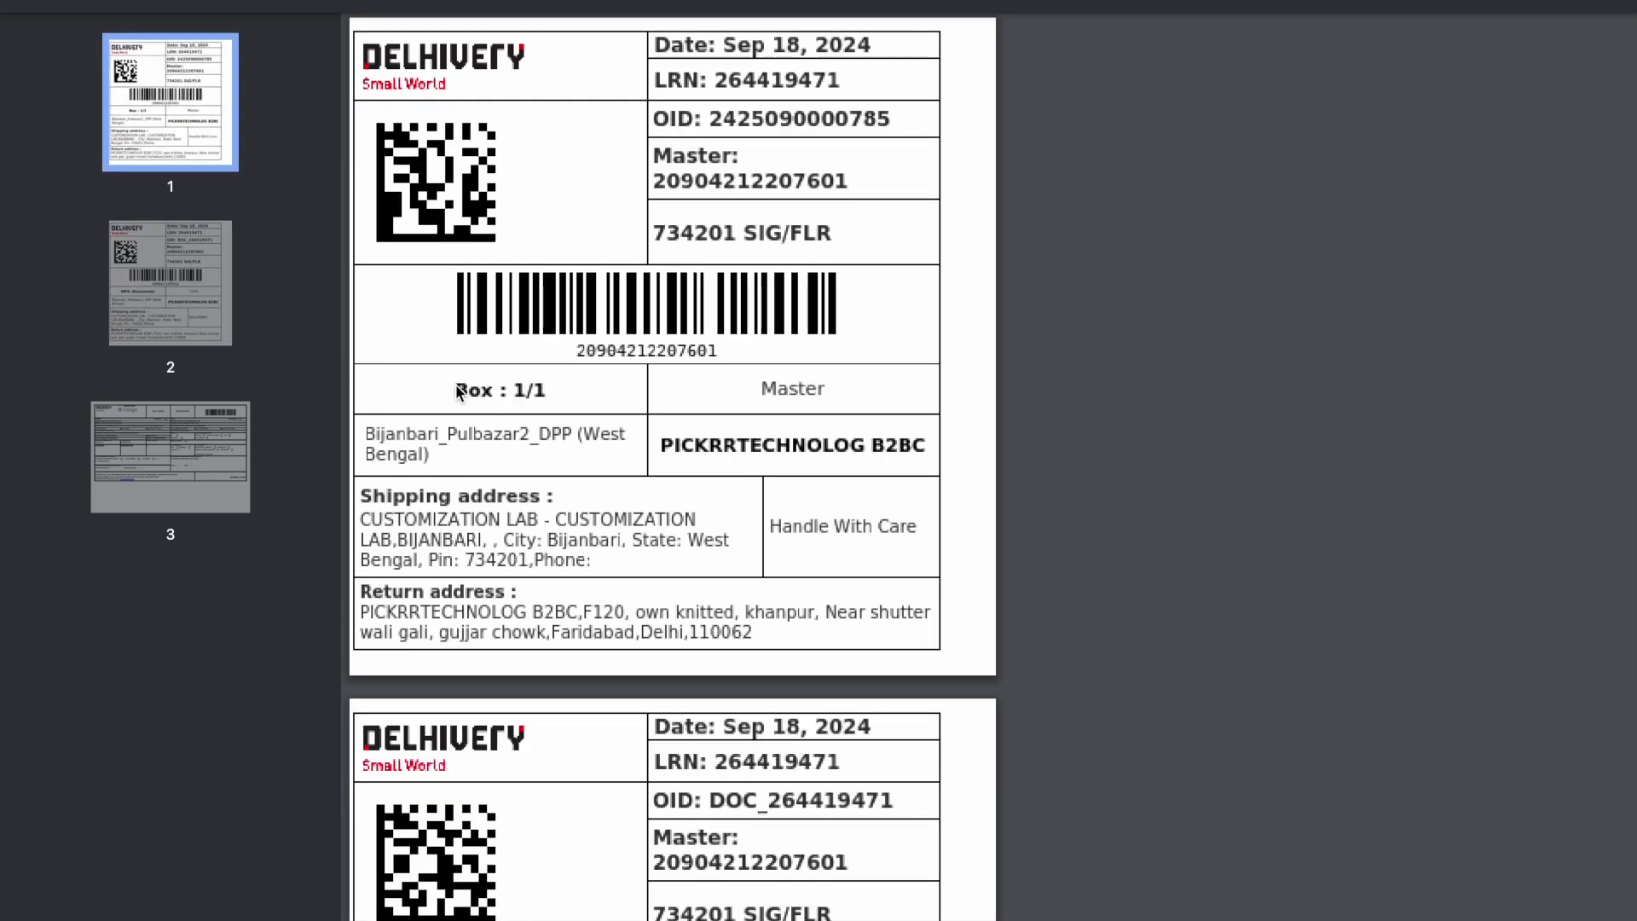
scroll(495, 388, "down", 3)
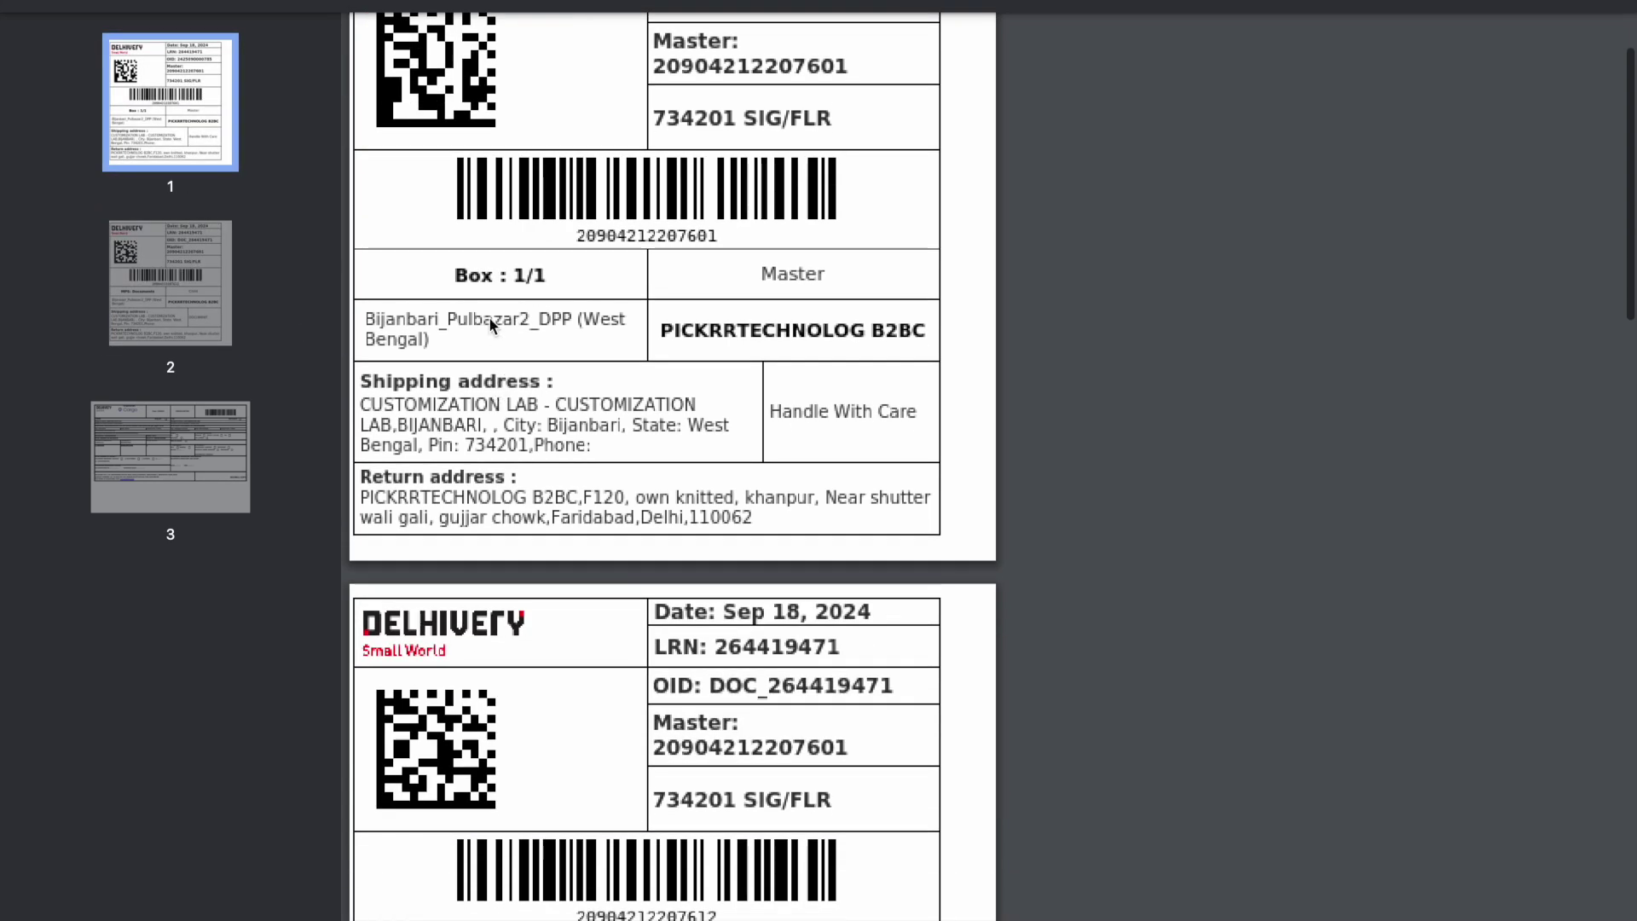
scroll(483, 301, "down", 6)
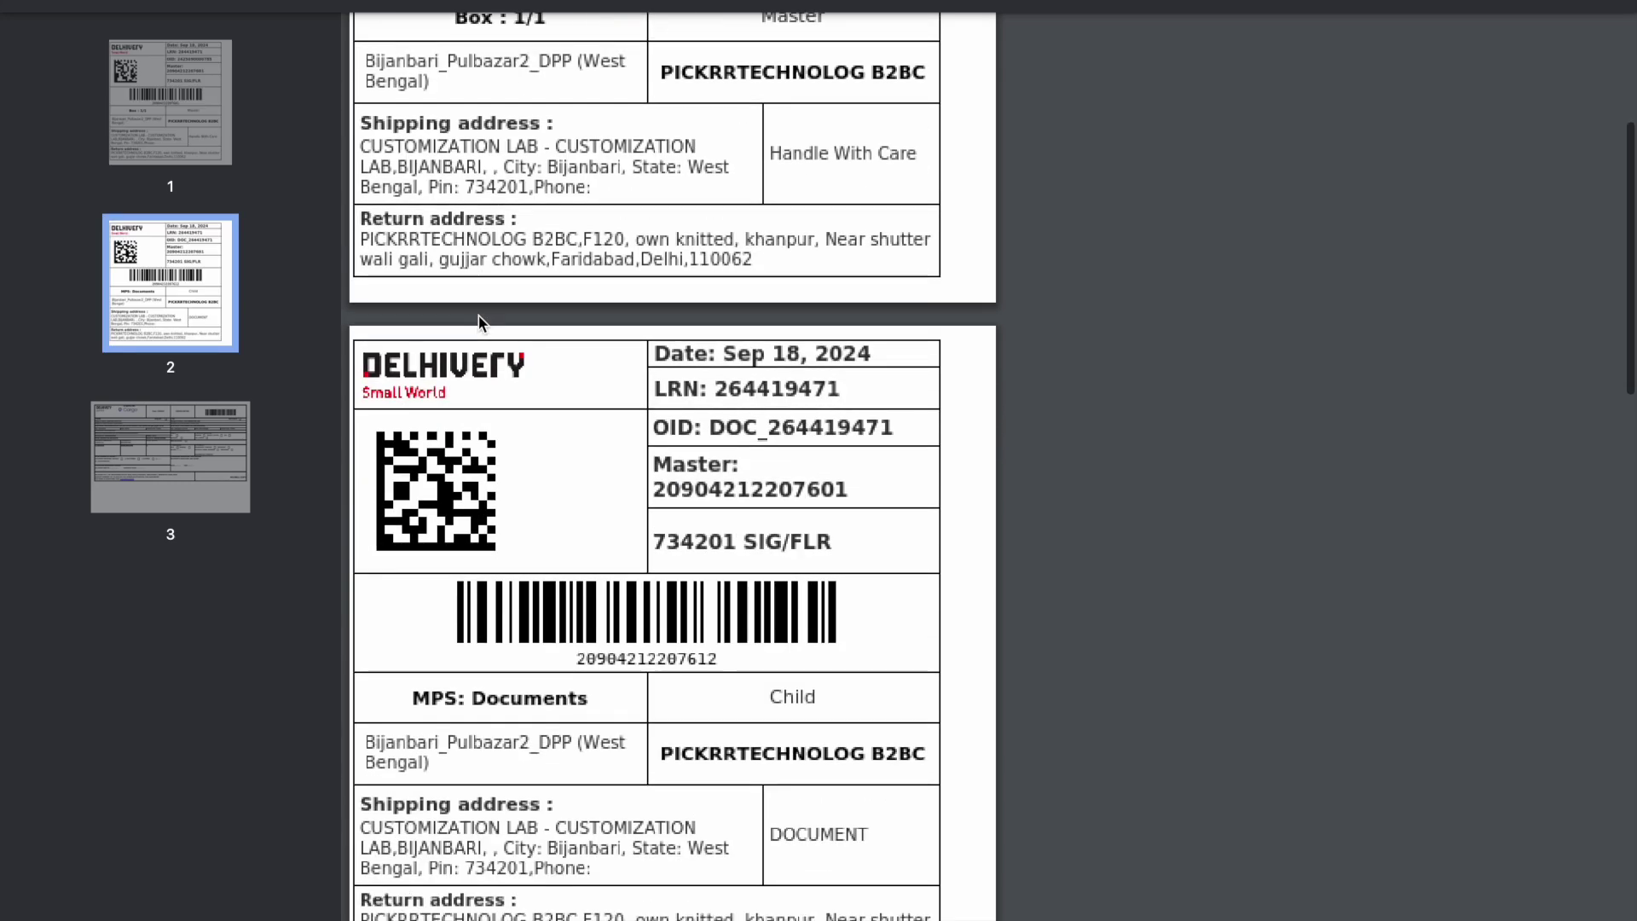
scroll(572, 699, "down", 2)
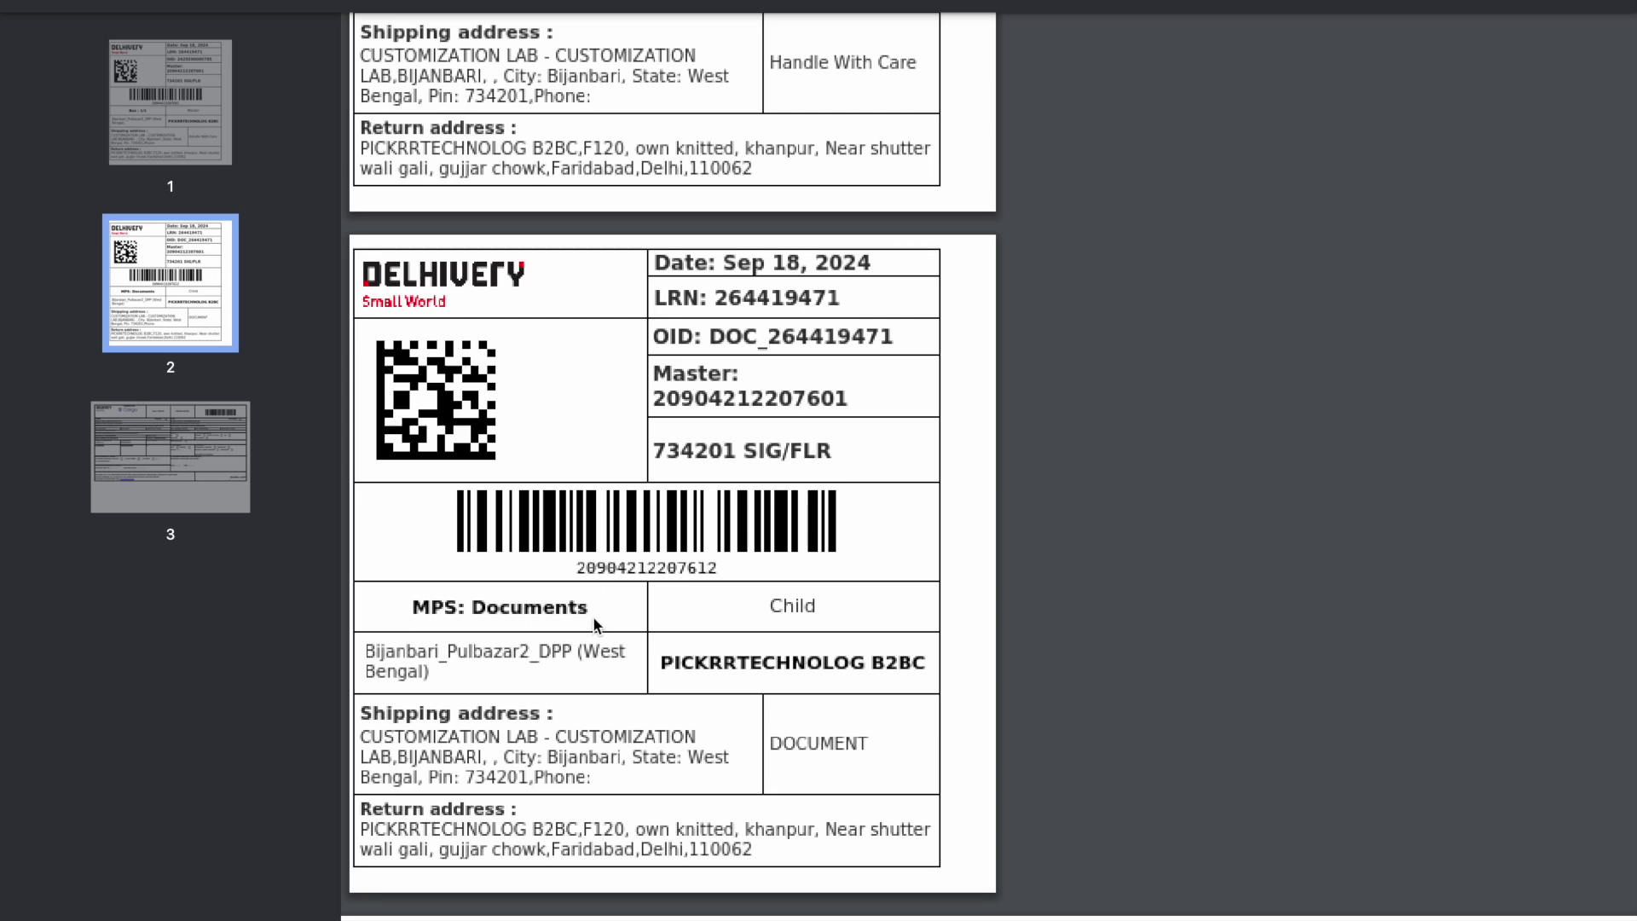
scroll(594, 625, "up", 8)
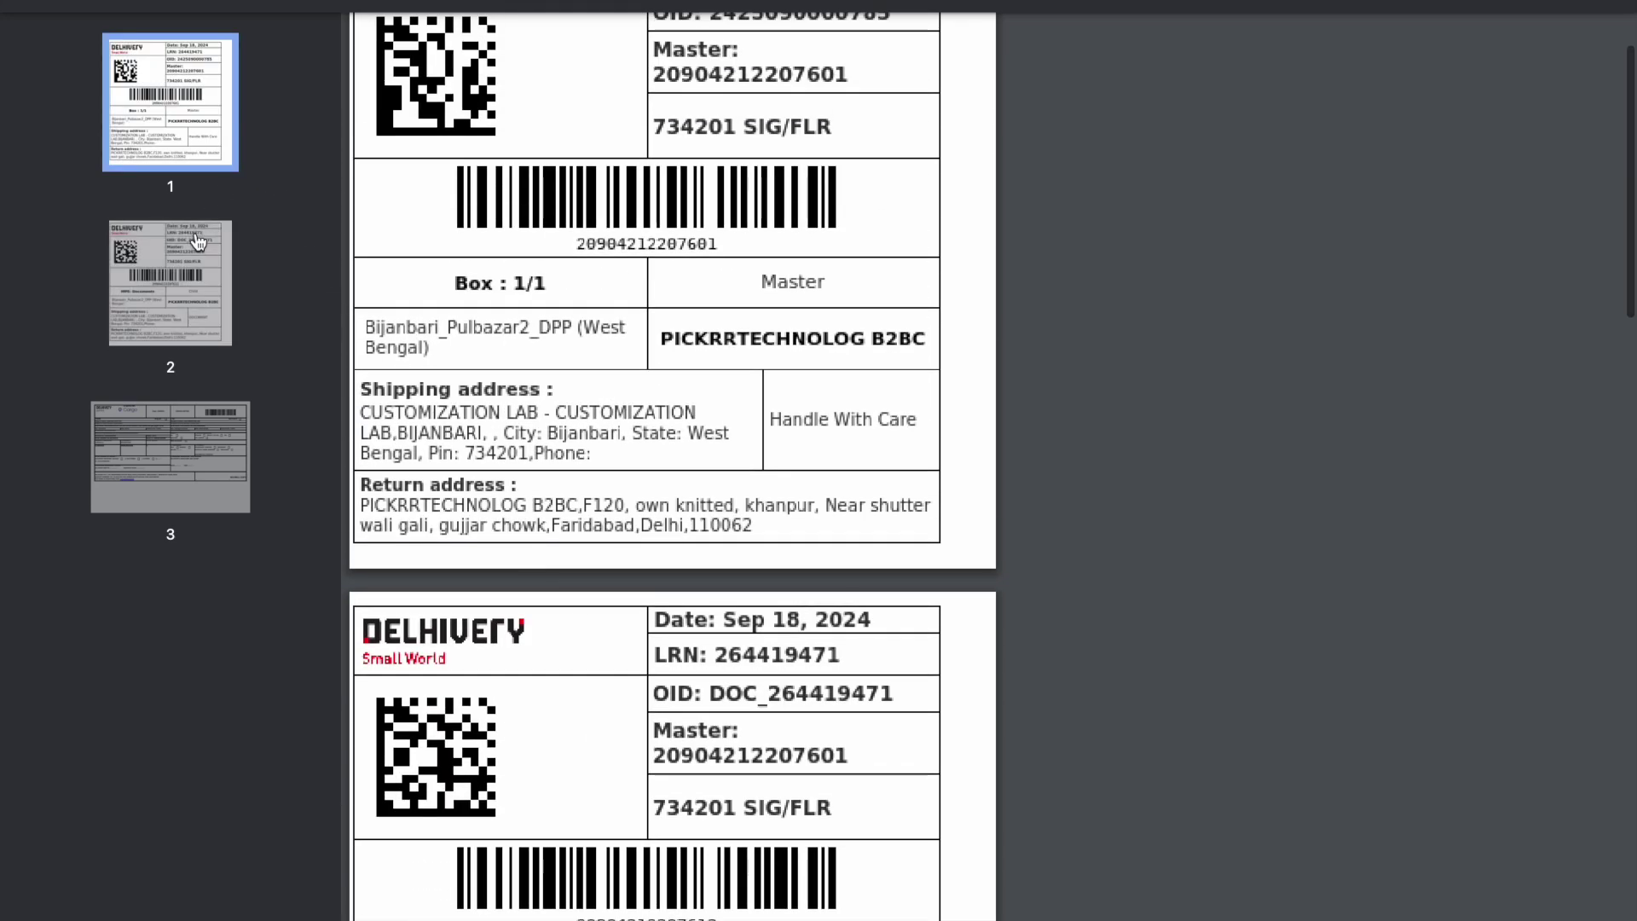
Review the three label pages once more, then return to the BulkPlainTshirt.com Razorpay checkout.
left_click(183, 264)
left_click(189, 109)
left_click(192, 107)
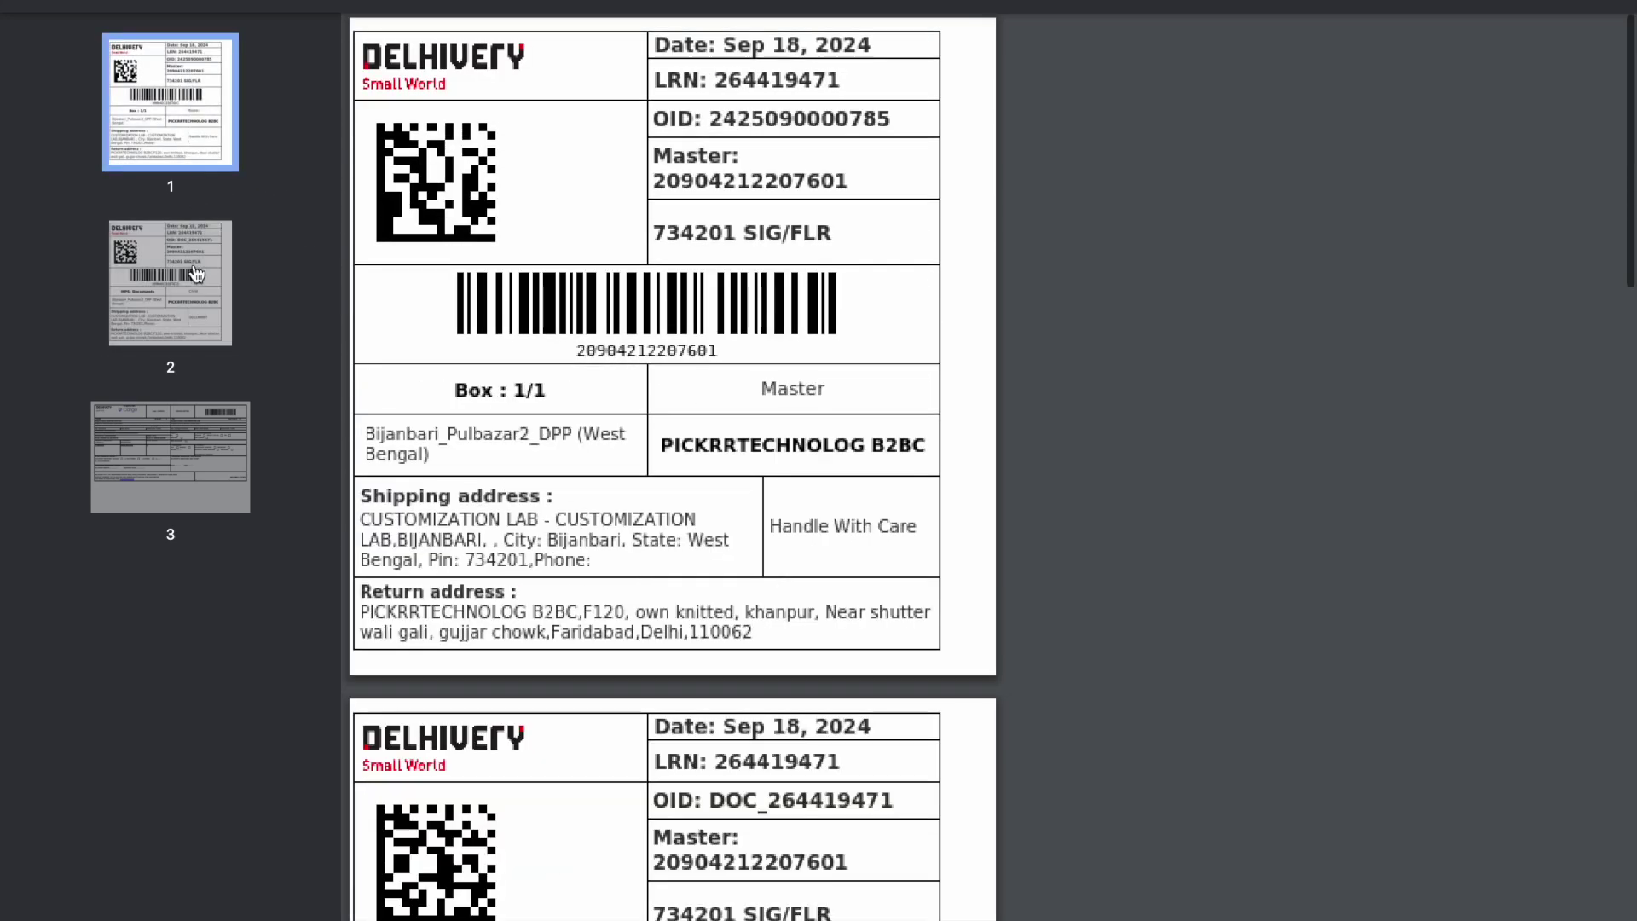
left_click(194, 106)
left_click(192, 288)
left_click(202, 128)
left_click(200, 327)
left_click(171, 451)
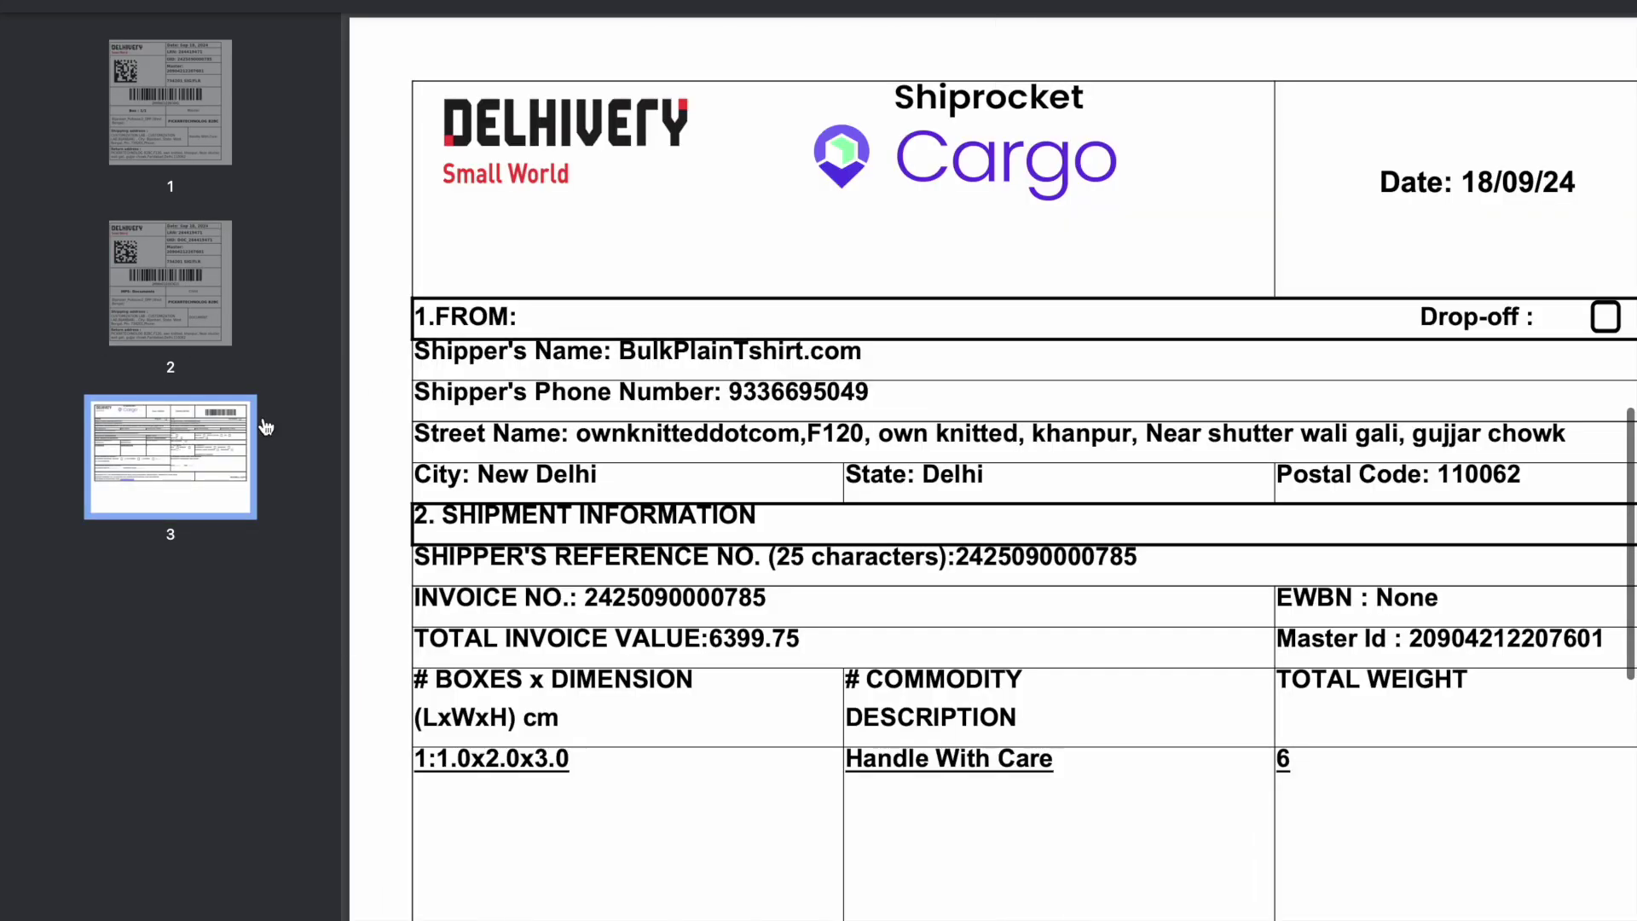
scroll(371, 380, "down", 2)
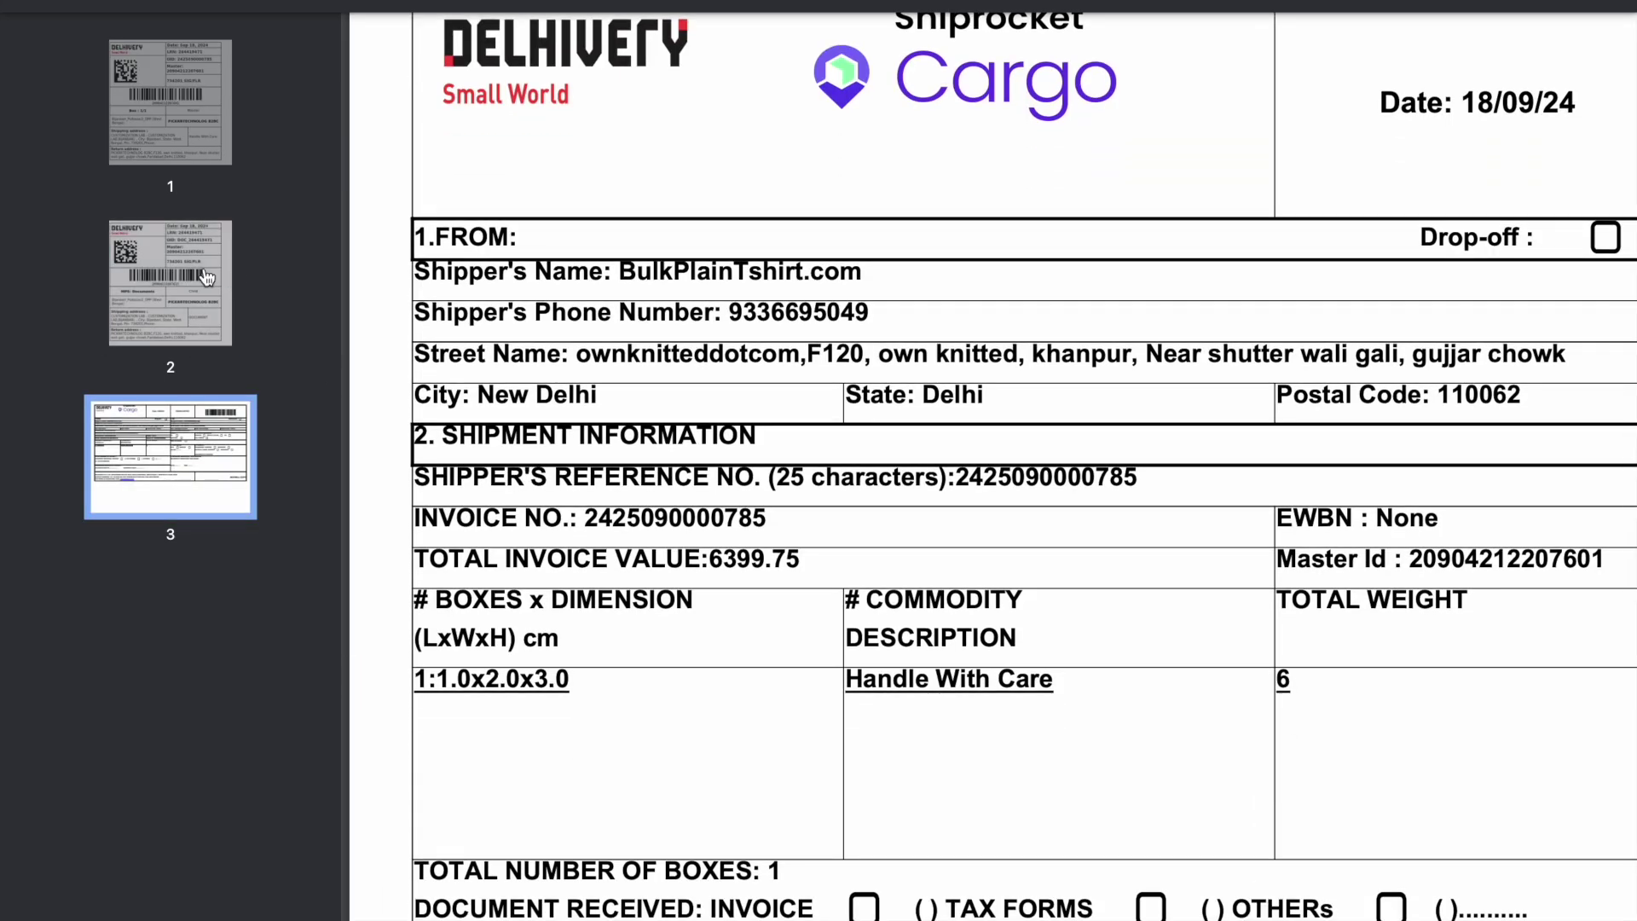
left_click(206, 274)
left_click(190, 189)
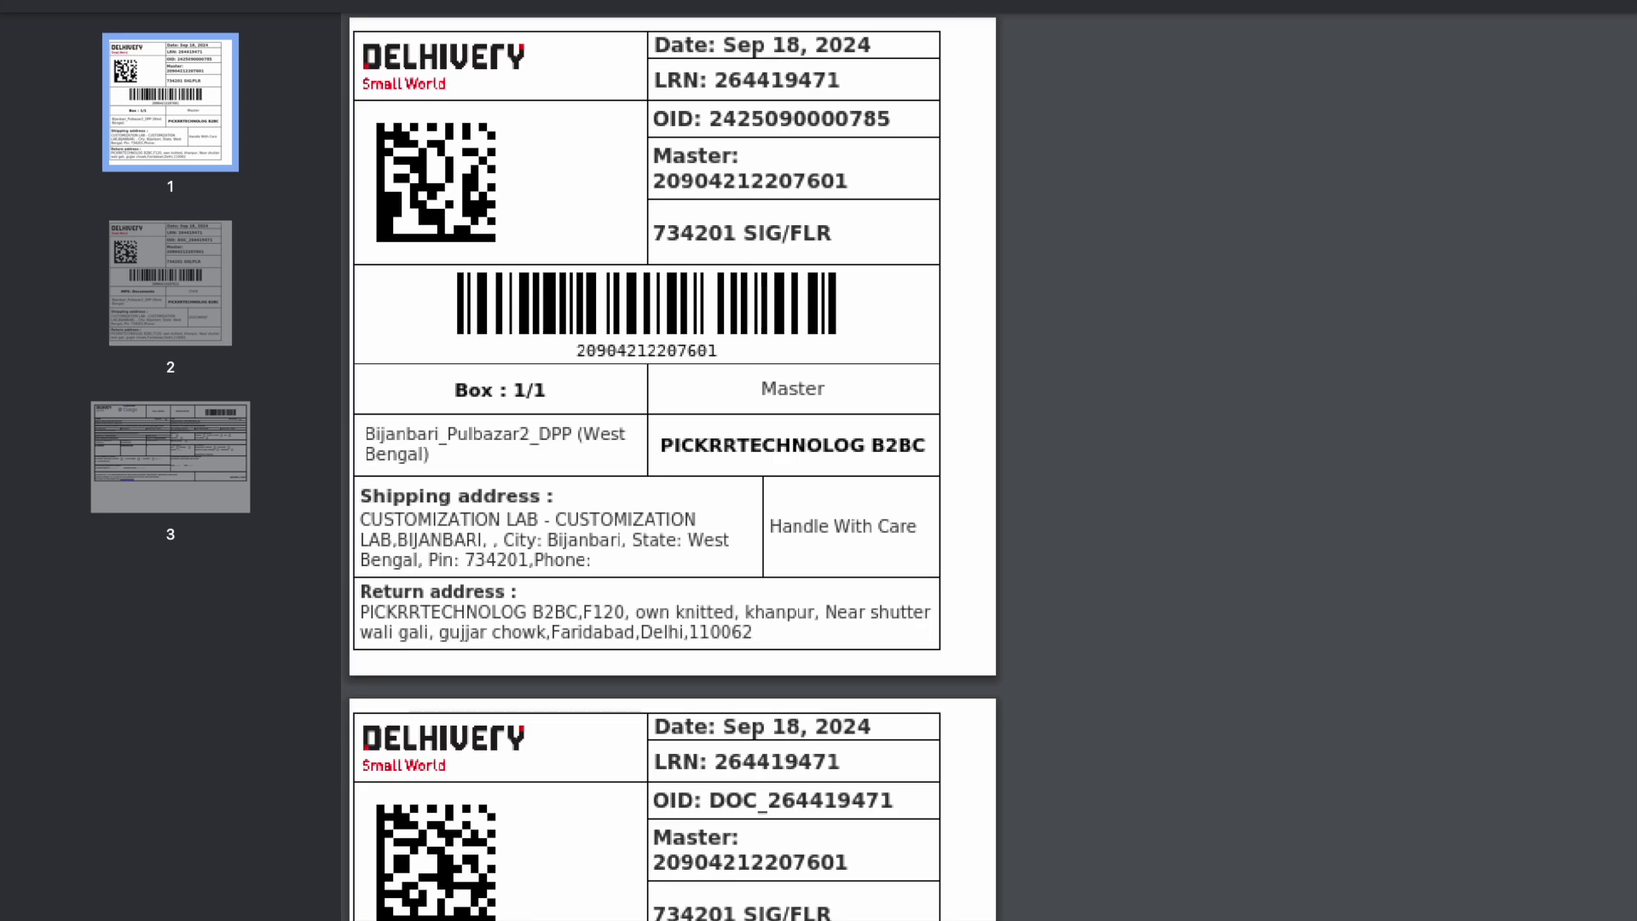
mouse_move(196, 2)
left_click(734, 10)
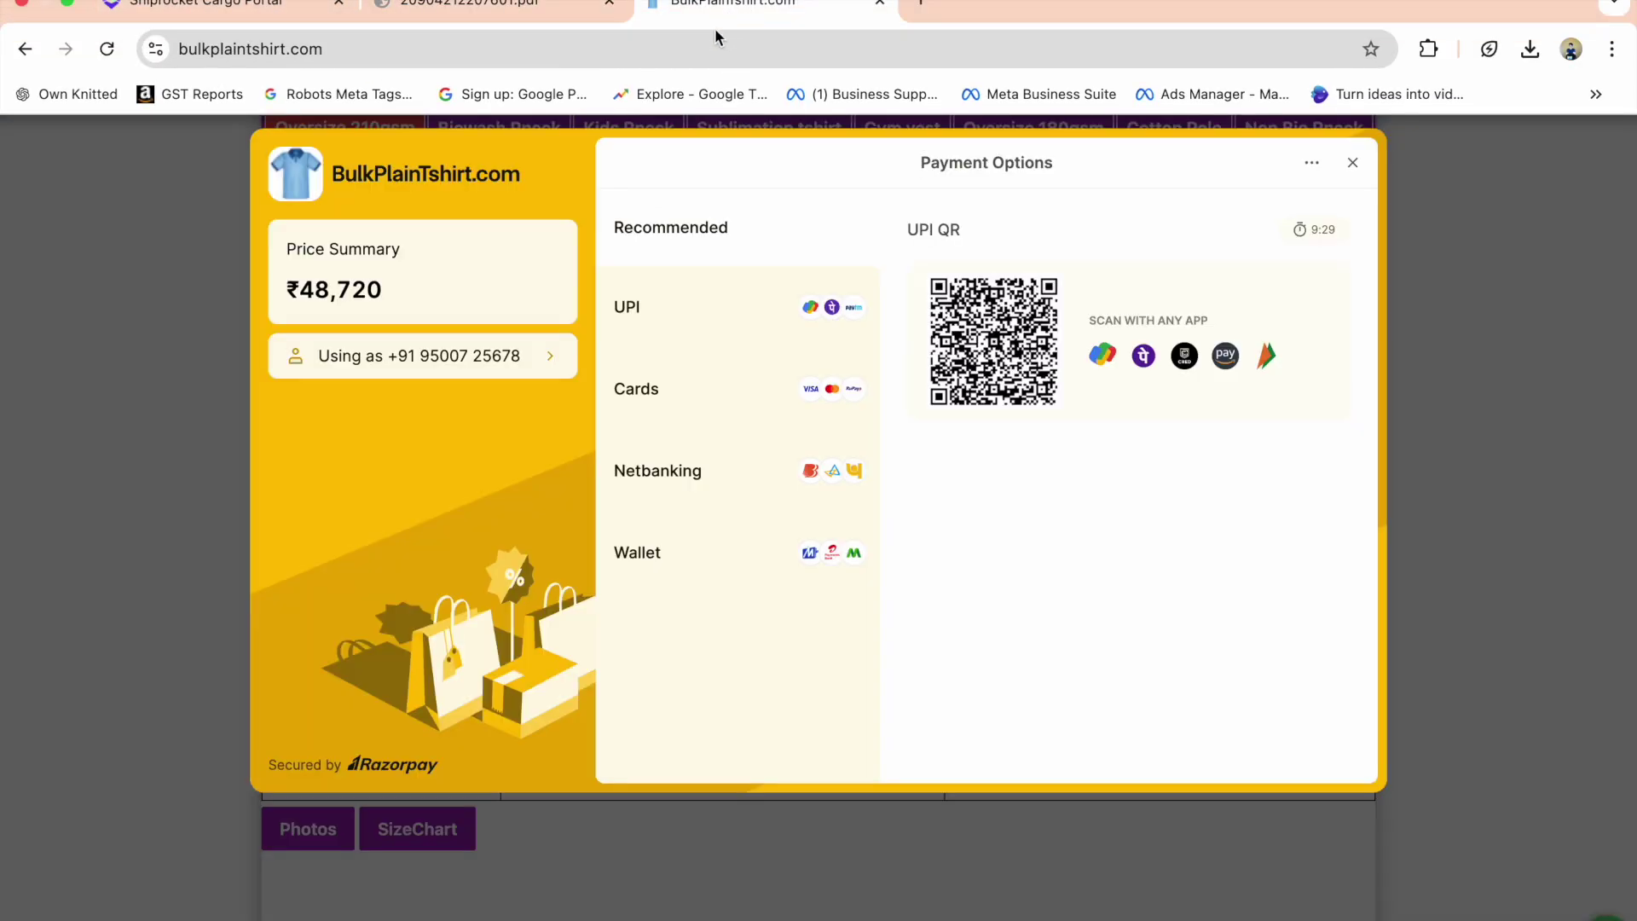